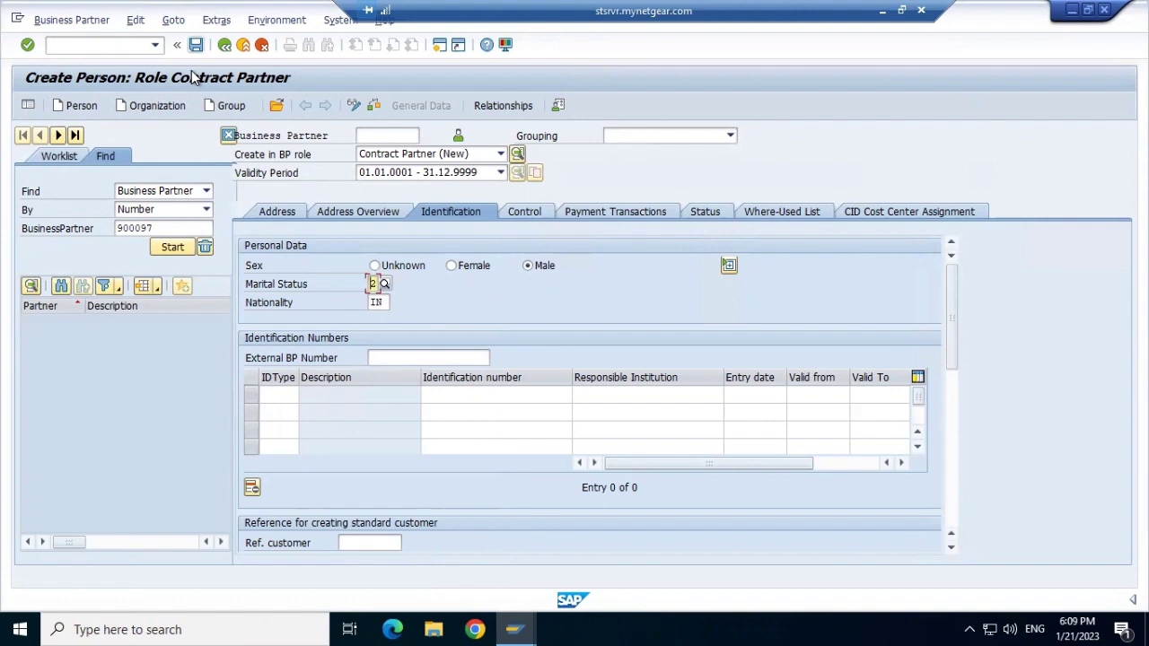
Step: Save the new person as a business partner in the Contract Partner role
click(195, 45)
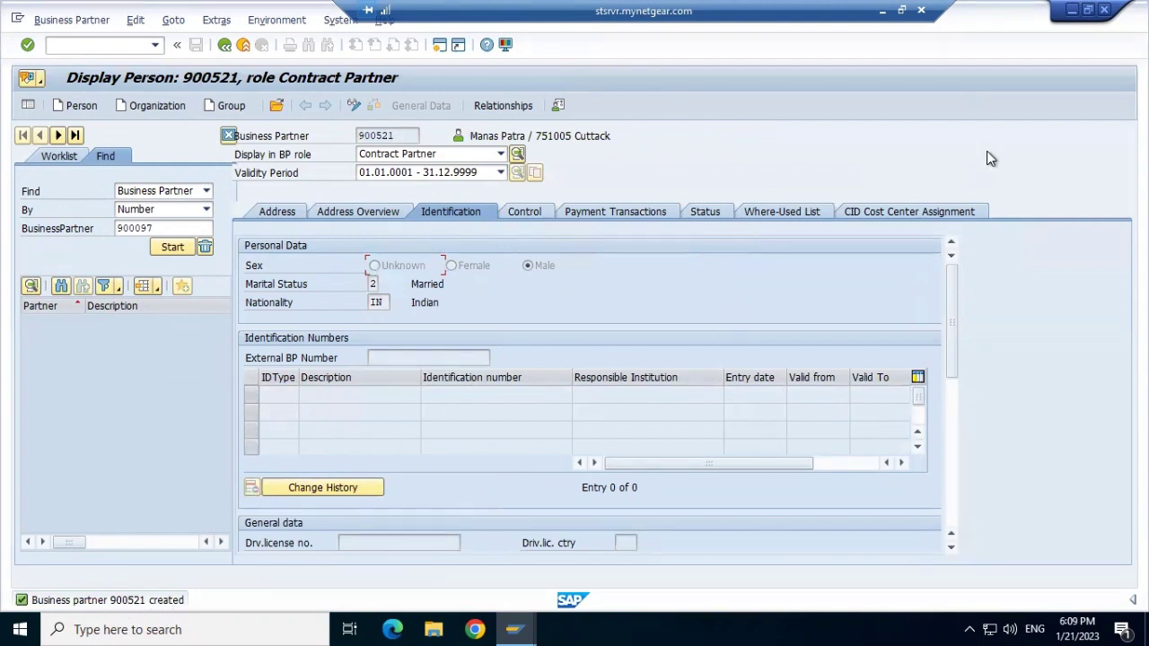
Step: Minimise the SAP windows, switch to the PowerPoint presentation and review the Business Partner Customizing slide
click(1070, 10)
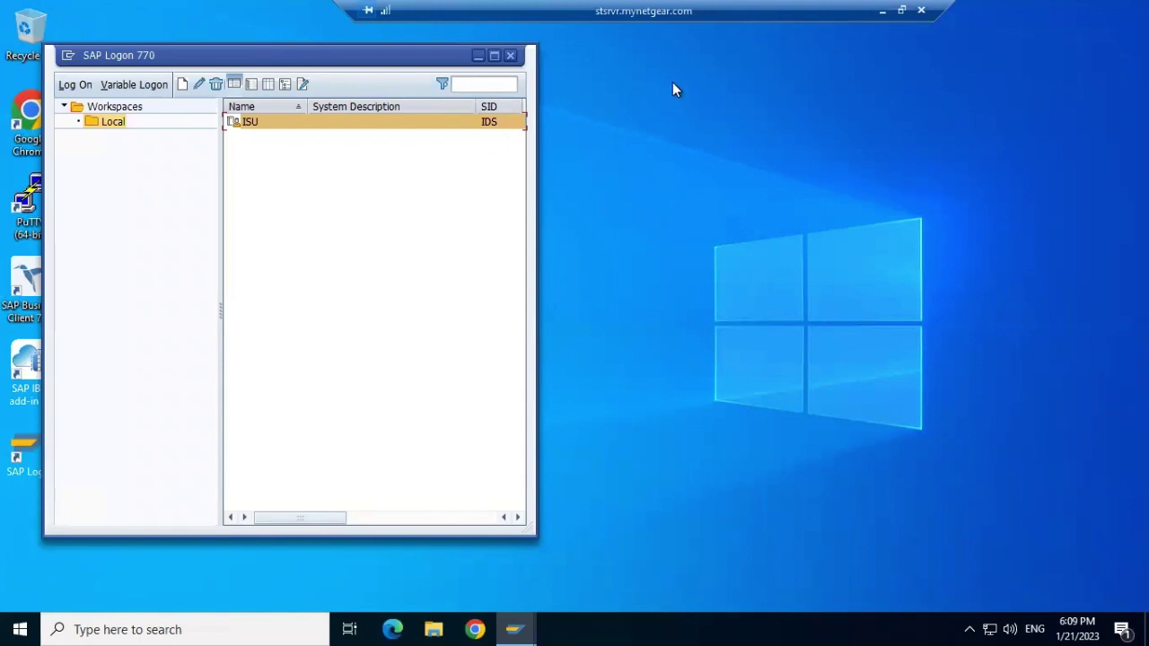
click(734, 85)
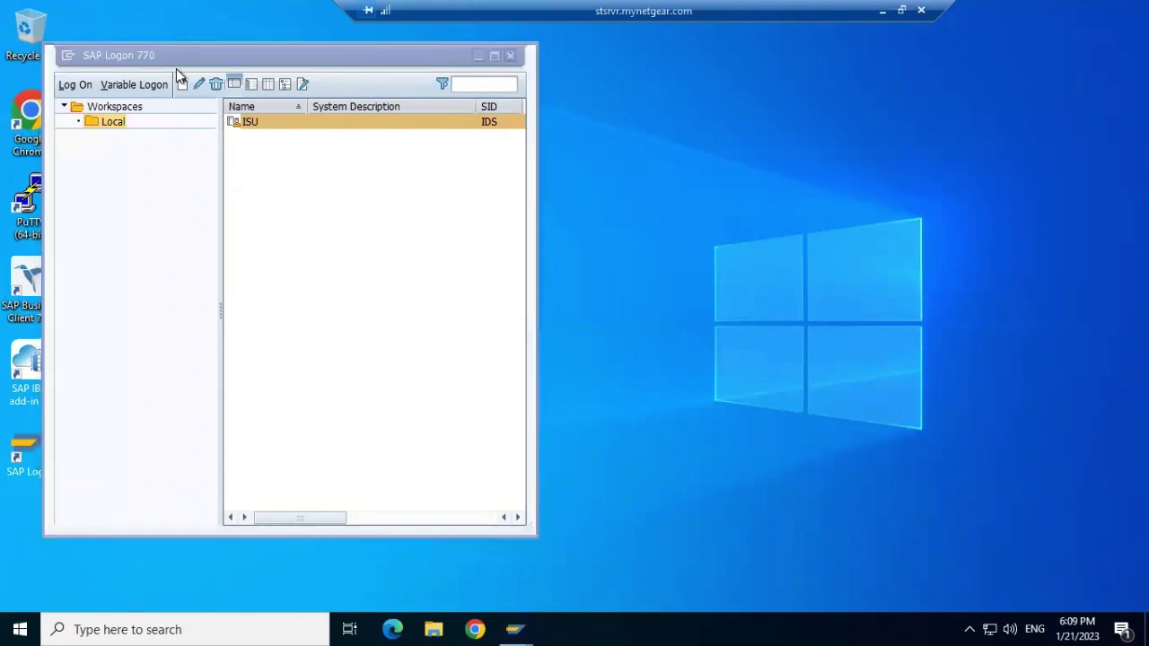
drag(176, 68, 173, 220)
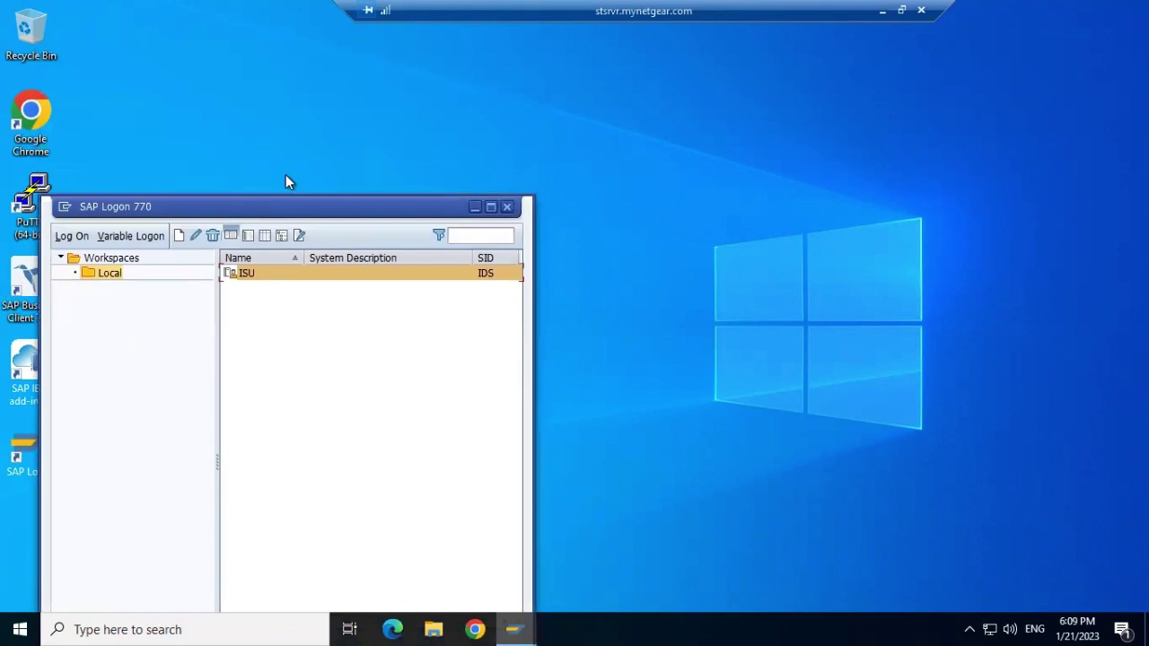
click(475, 208)
mouse_move(517, 623)
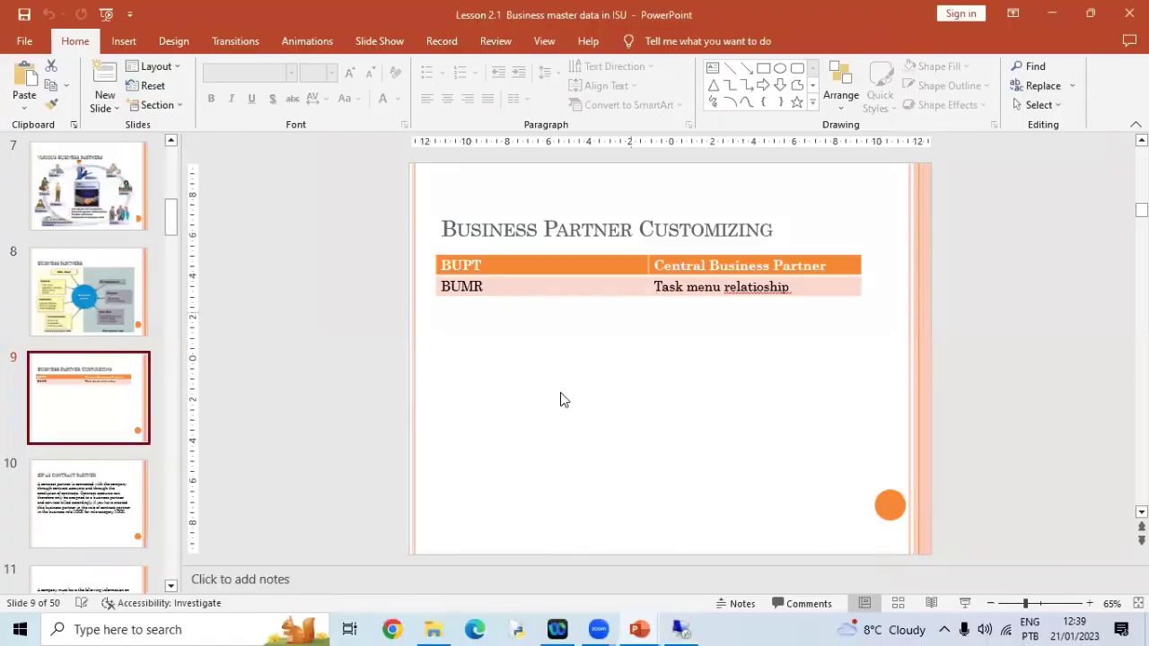
click(537, 420)
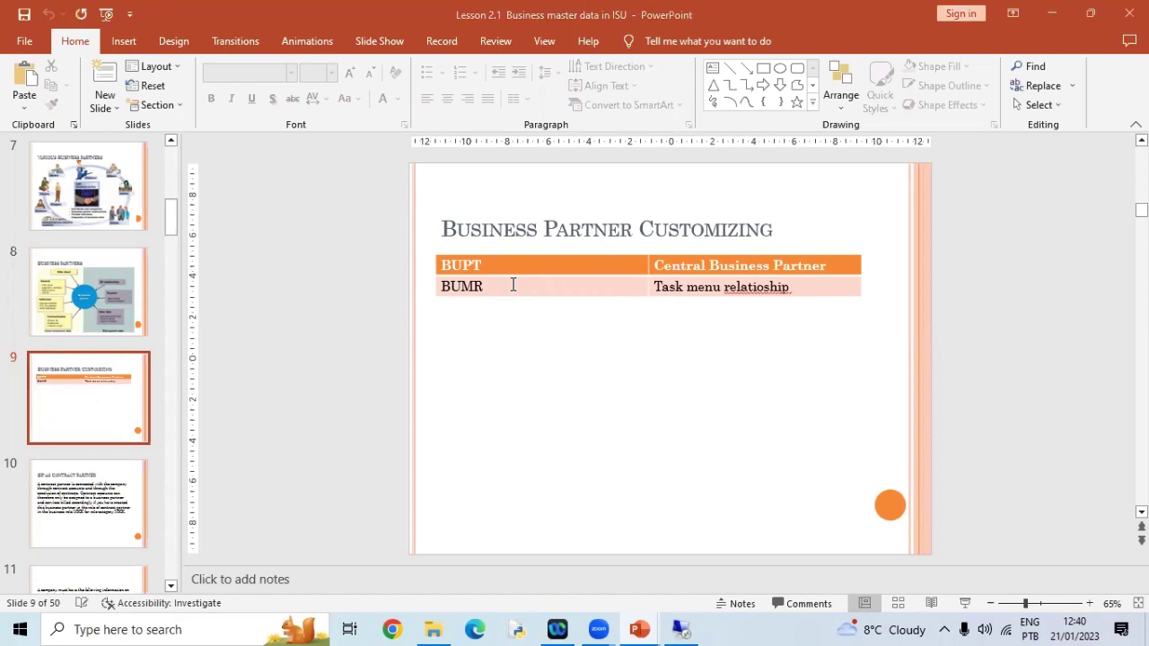
Step: Switch back to the SAP person display and try to start BUMR in place of the current transaction
click(683, 629)
mouse_move(514, 623)
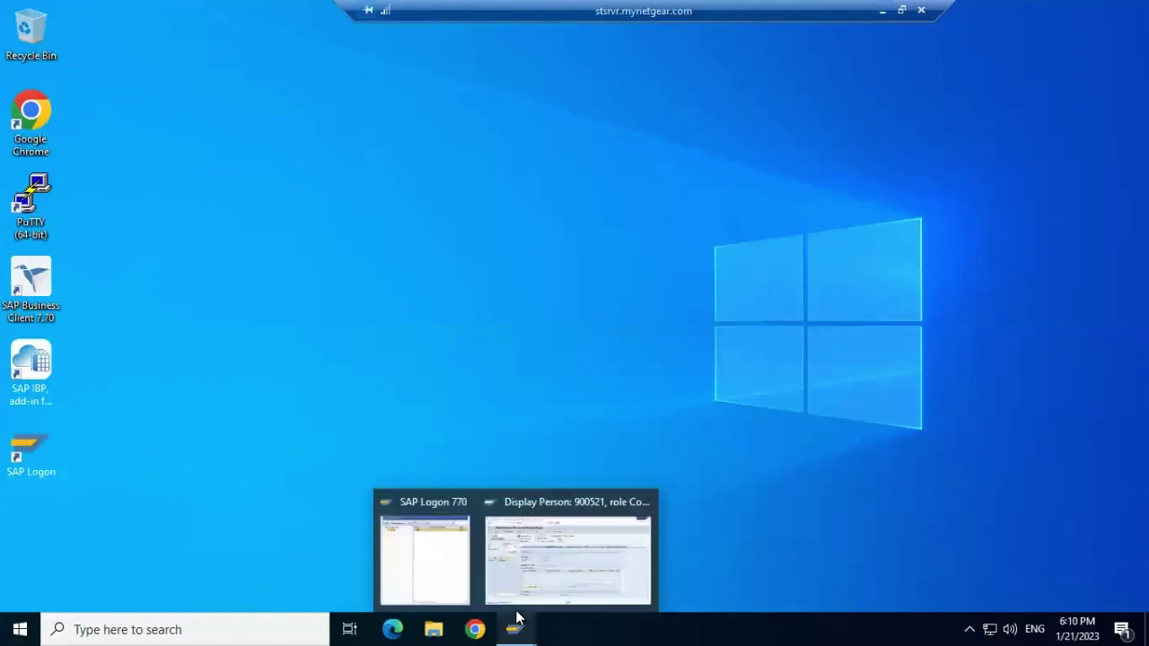
click(539, 564)
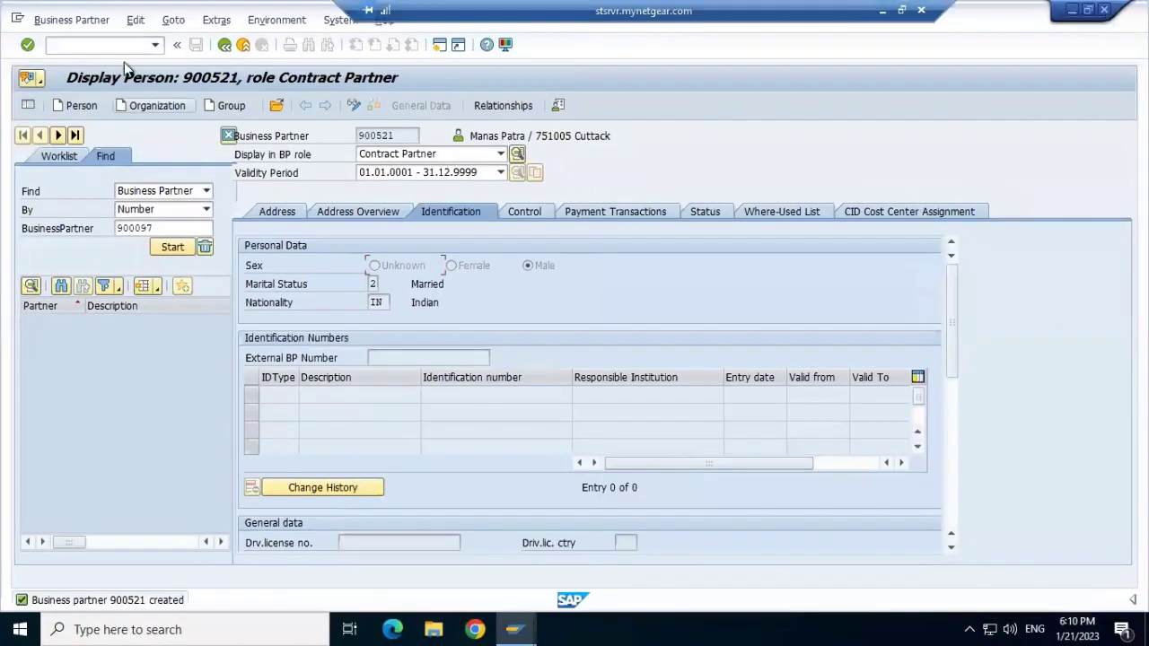
click(119, 53)
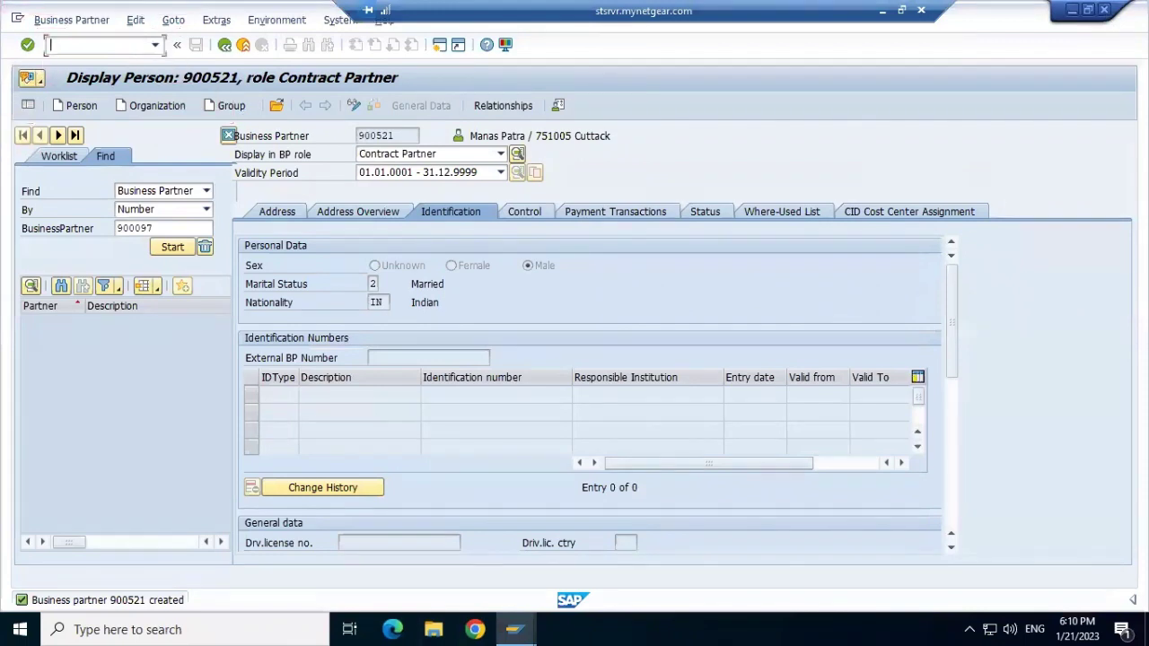
text(/nbumr)
key(Return)
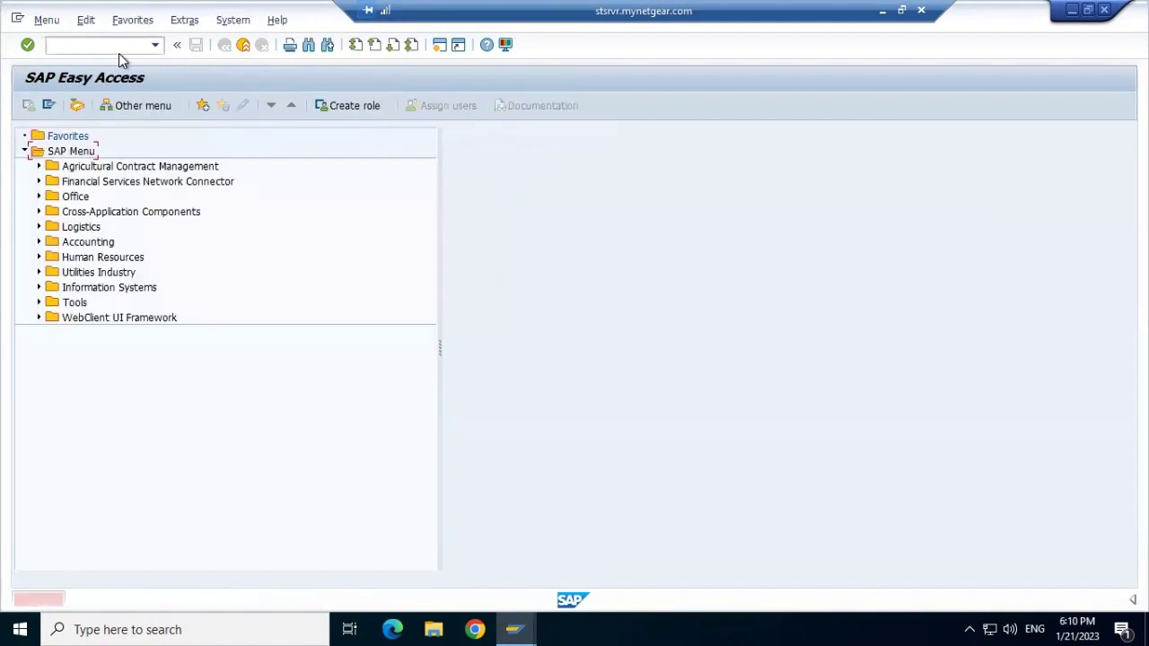
click(143, 293)
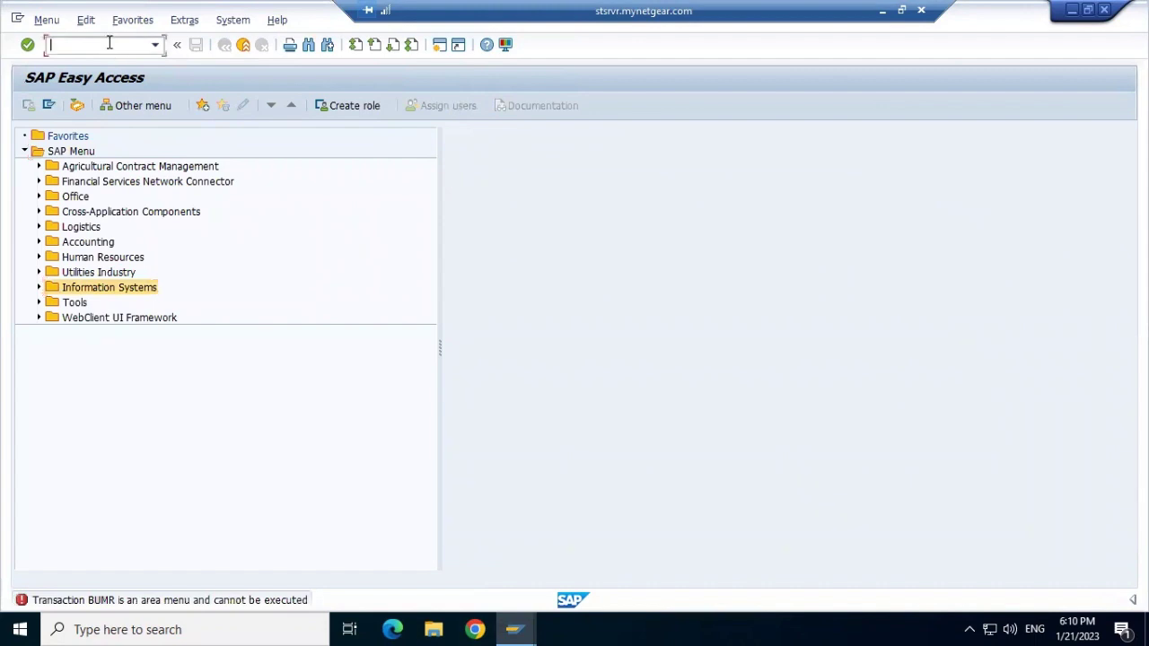
Step: Check the area menu code on the PowerPoint slide and open the BUPT business partner task menu in SAP
text(BU)
key(alt+Tab)
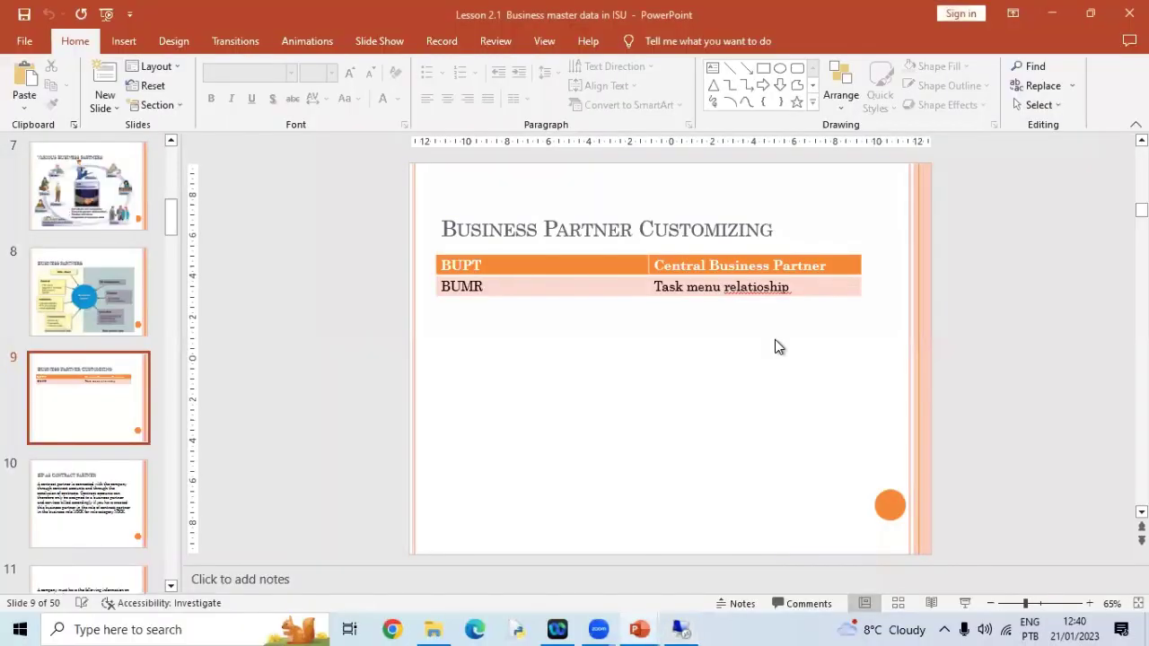
mouse_move(680, 628)
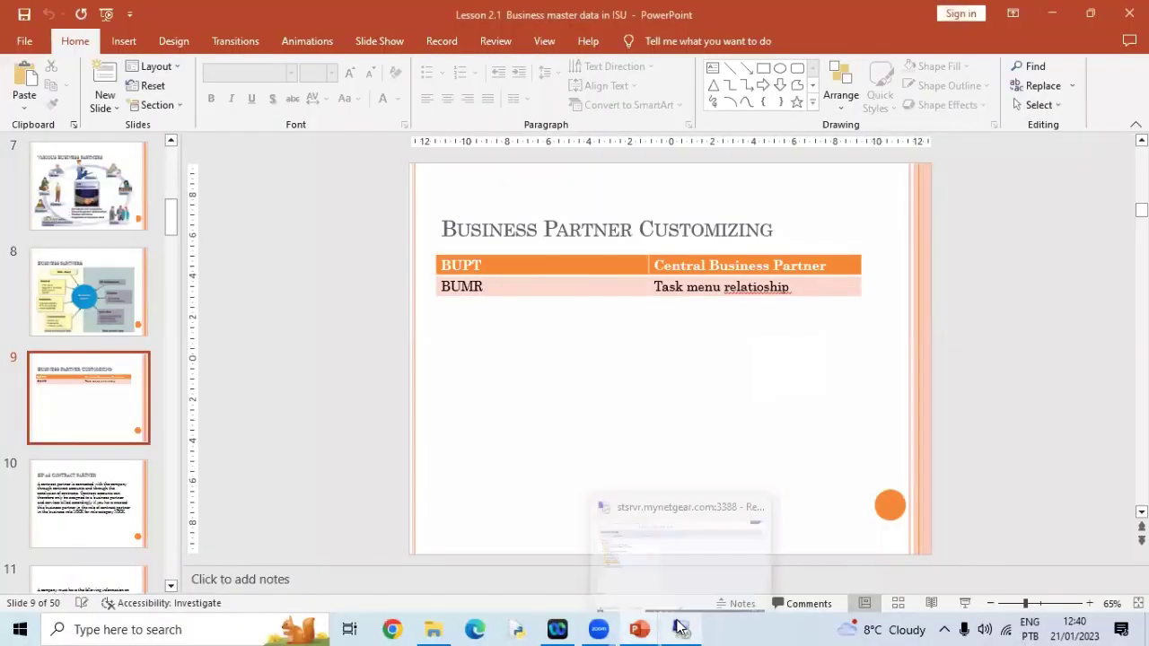
click(683, 548)
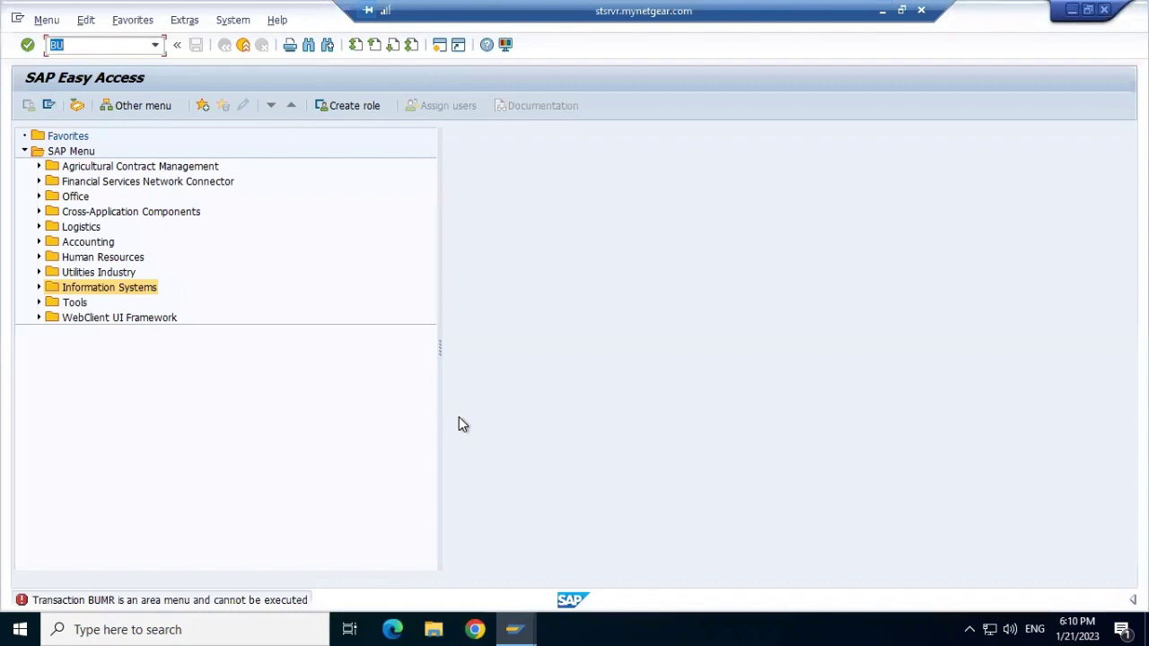
click(115, 49)
text(PT)
key(Return)
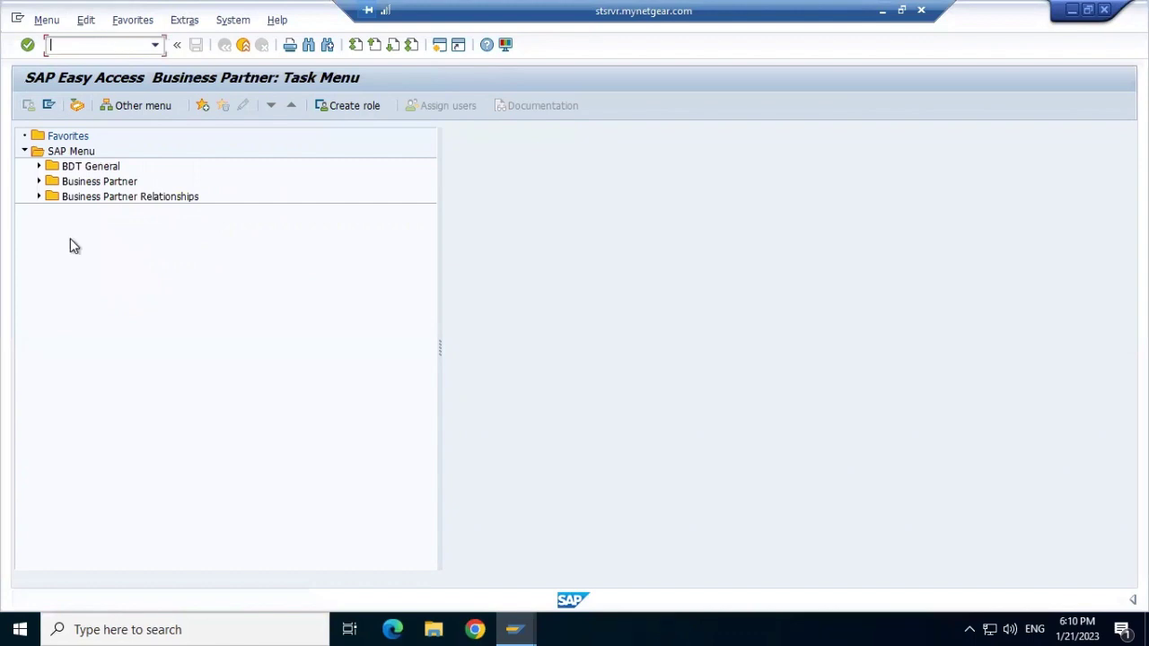
Step: Open the Create function for Business Partner Relationships under the Application branch of the relationships task menu
click(42, 197)
double_click(100, 199)
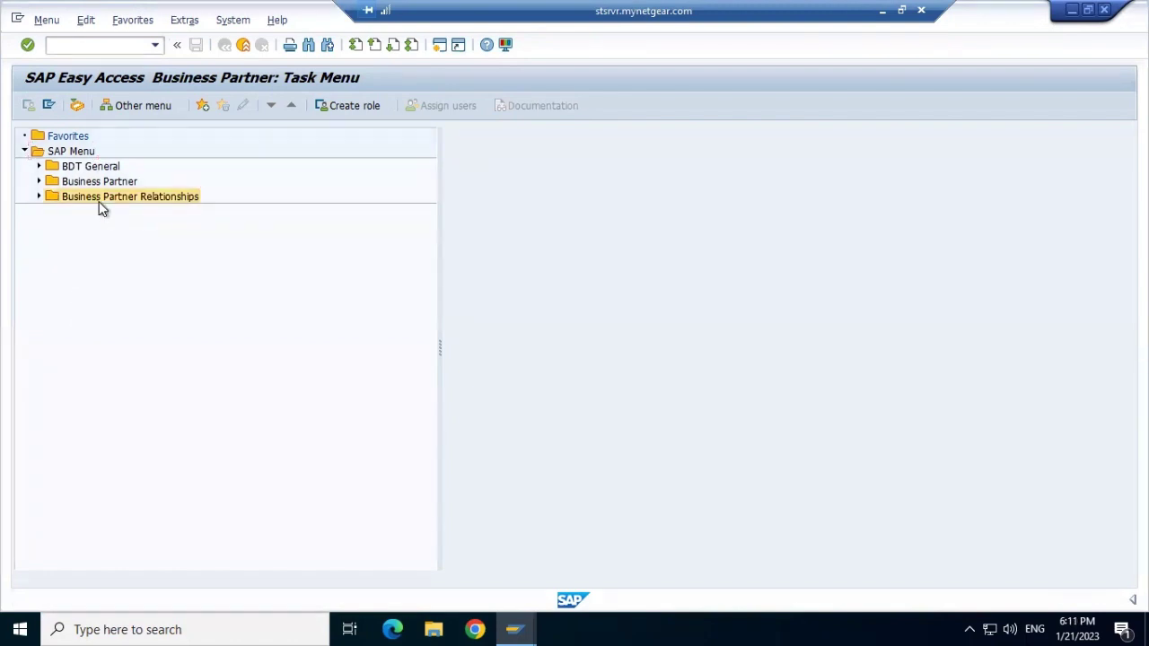
click(40, 183)
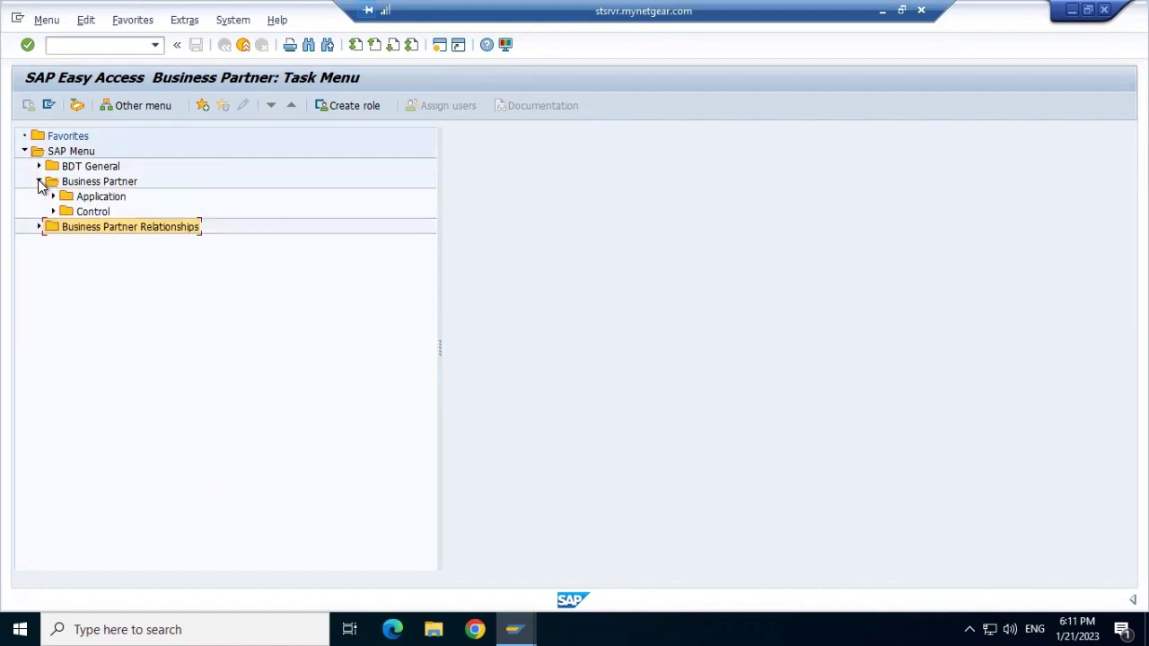
click(40, 227)
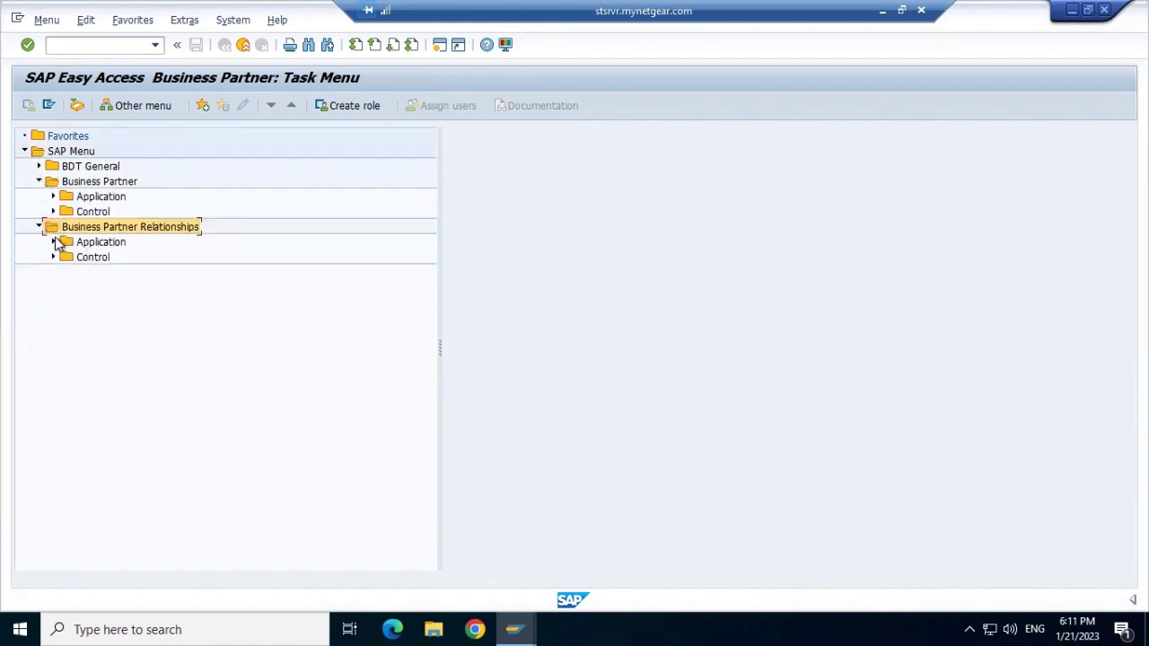
click(53, 242)
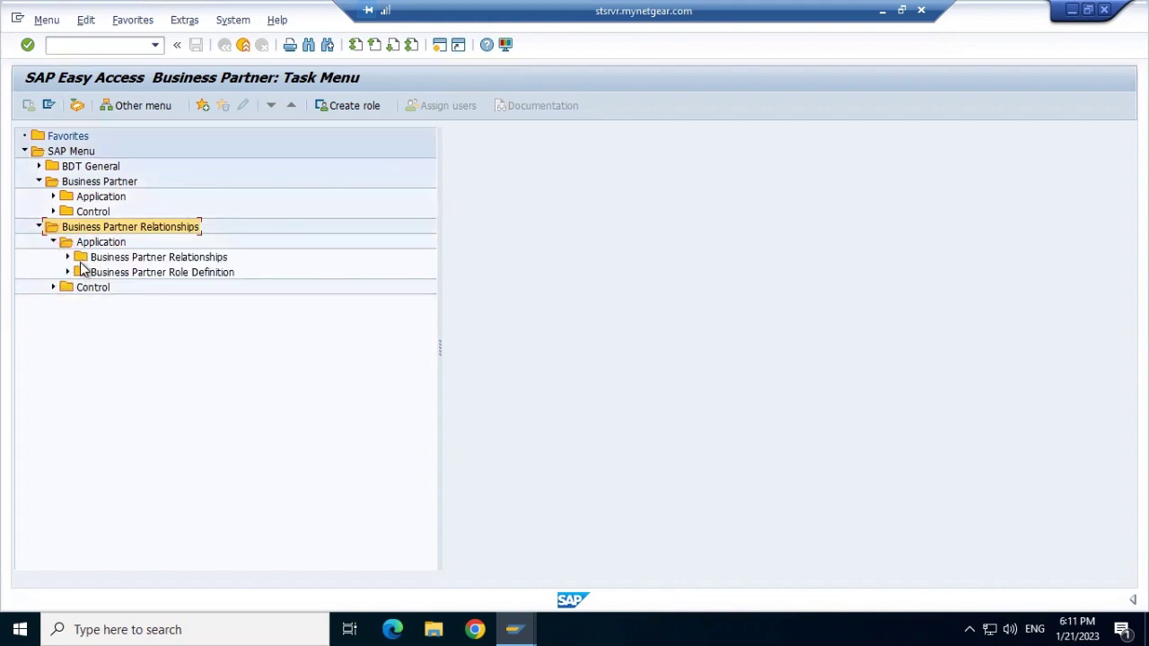
click(68, 258)
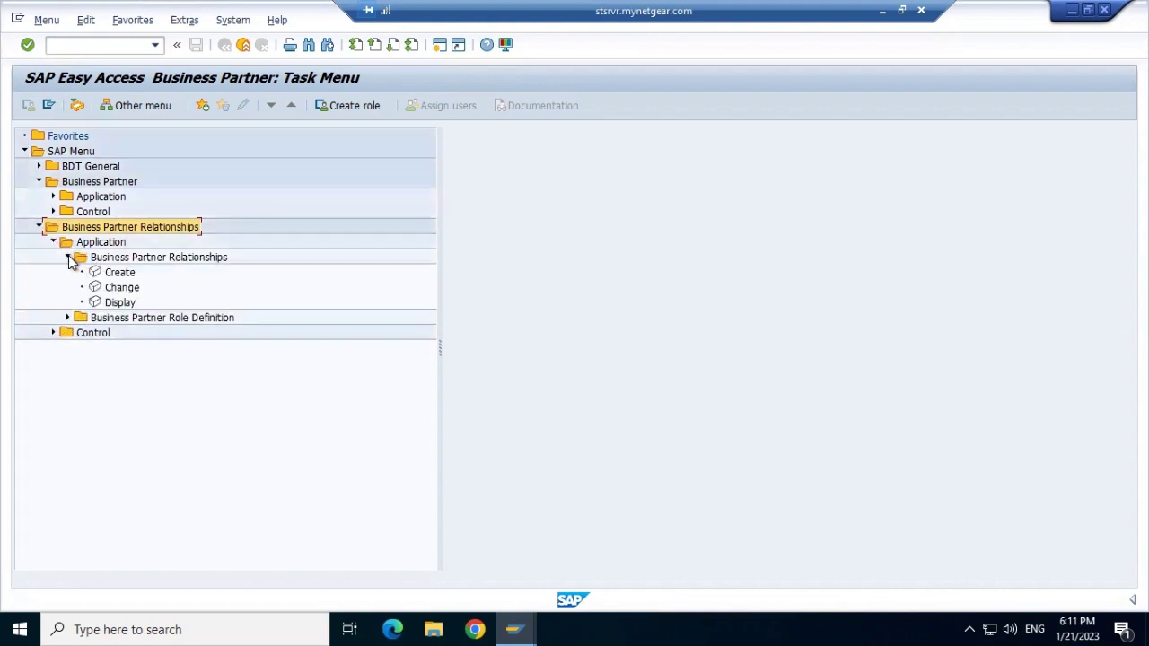
double_click(124, 273)
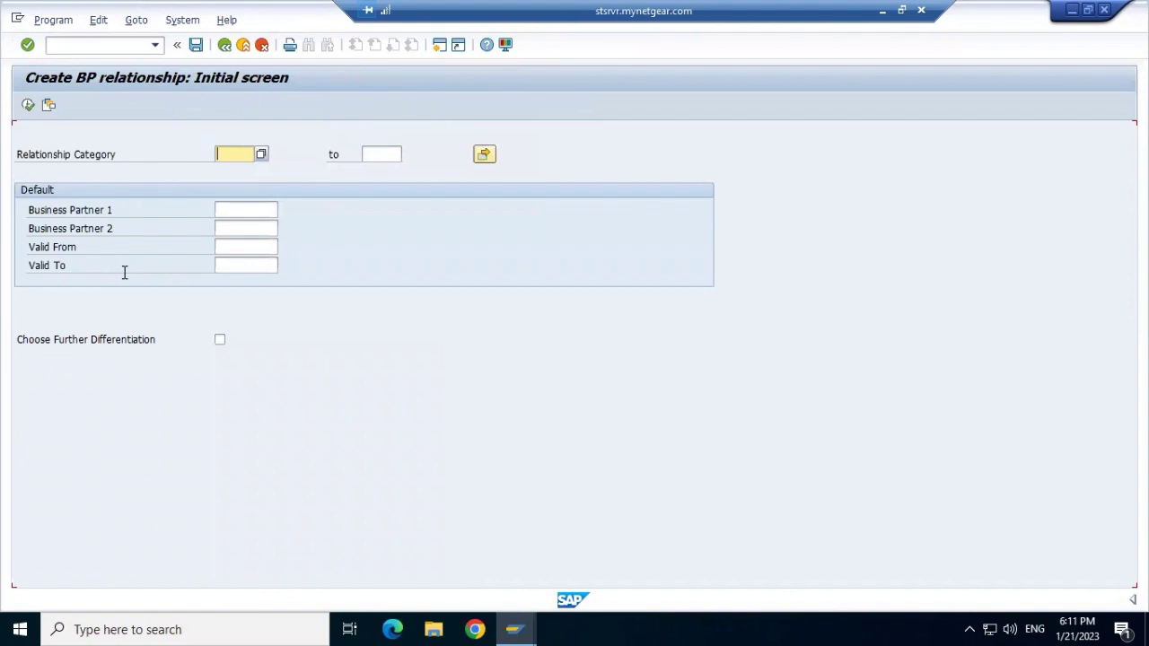
Step: Open transaction FPP3 in a new session and copy the displayed contract partner's number
click(270, 208)
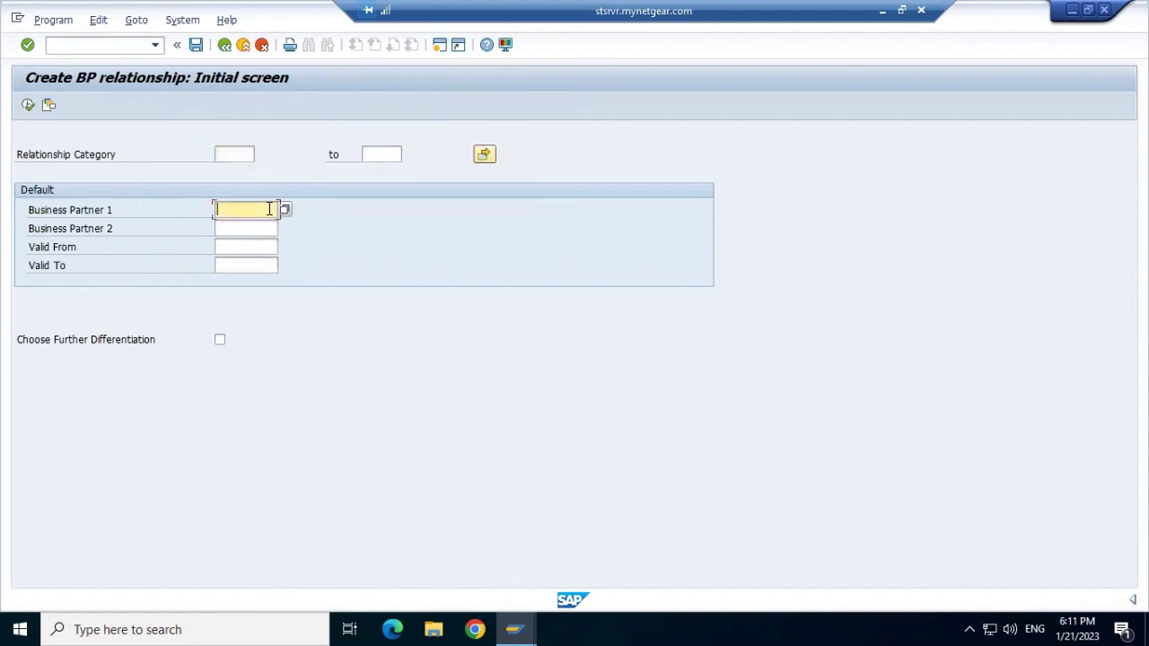
click(118, 45)
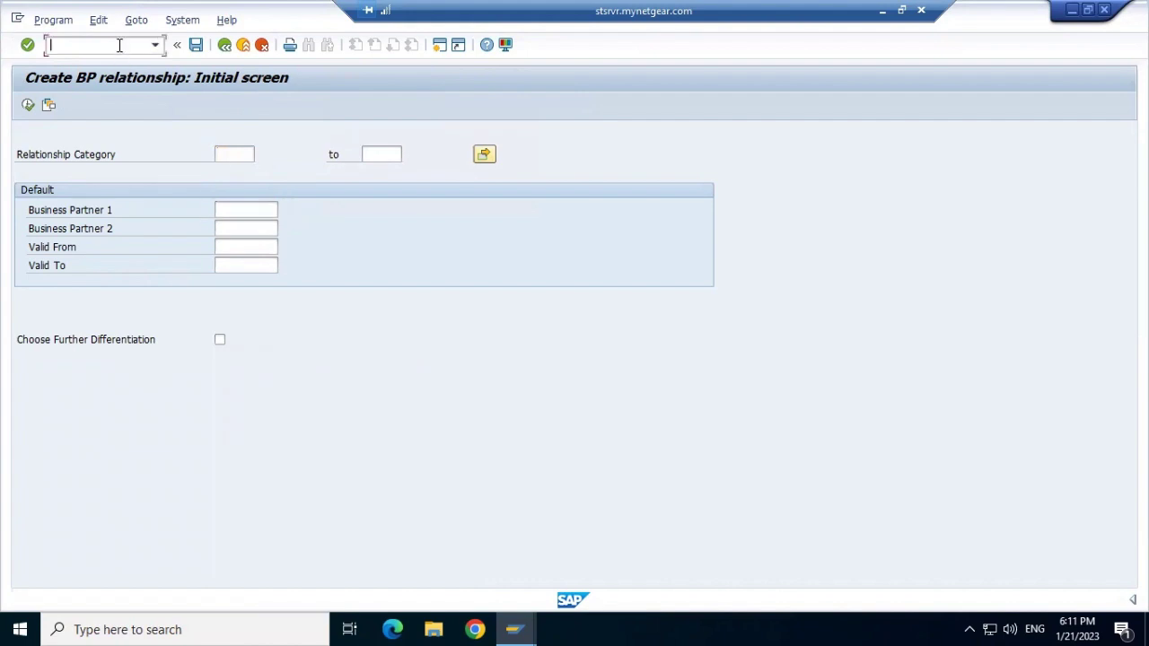
text(/ofpp3)
key(Return)
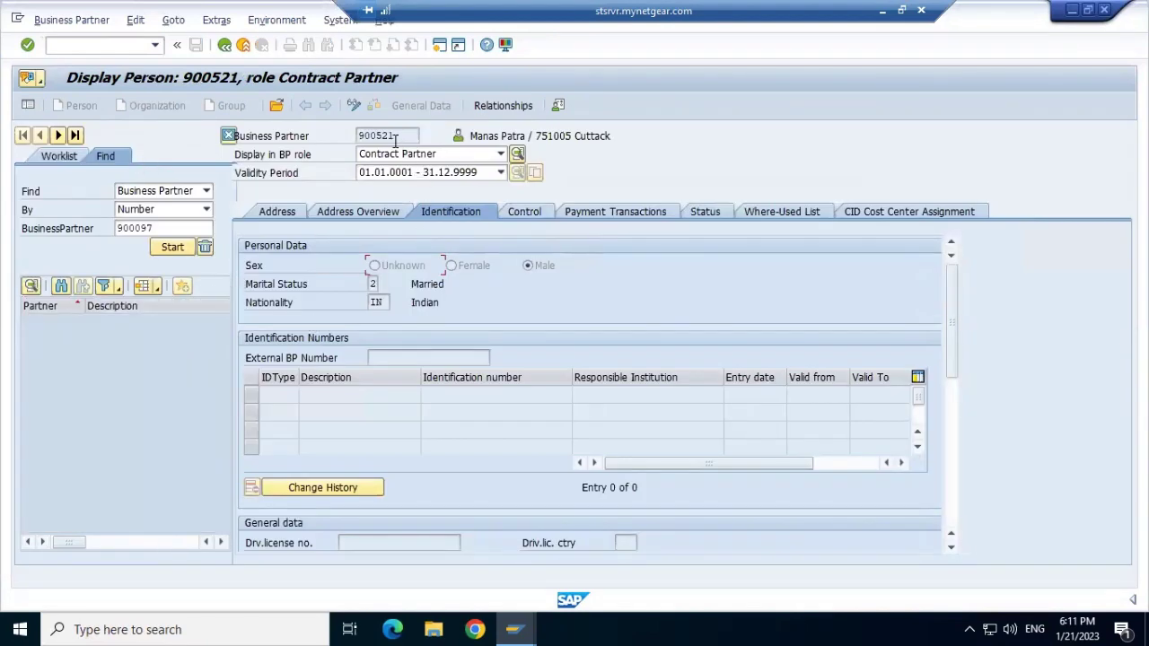
drag(395, 141, 357, 138)
key(ctrl+c)
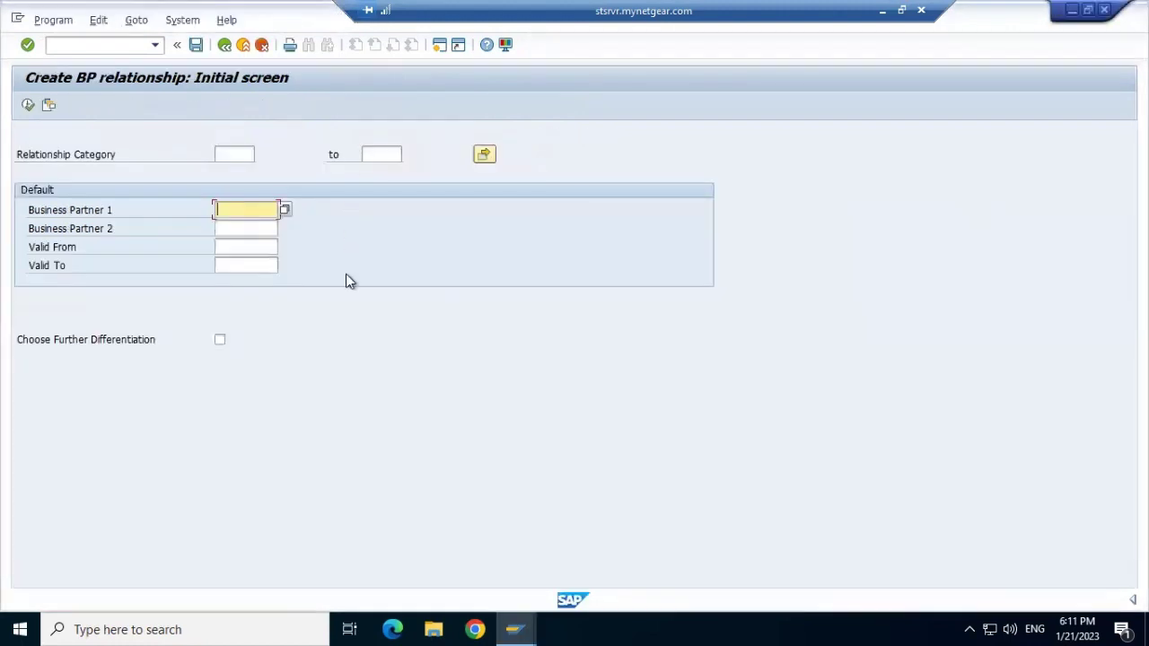
Step: Enter the copied number as Business Partner 2 and the same number ending in 0 as Business Partner 1
click(249, 226)
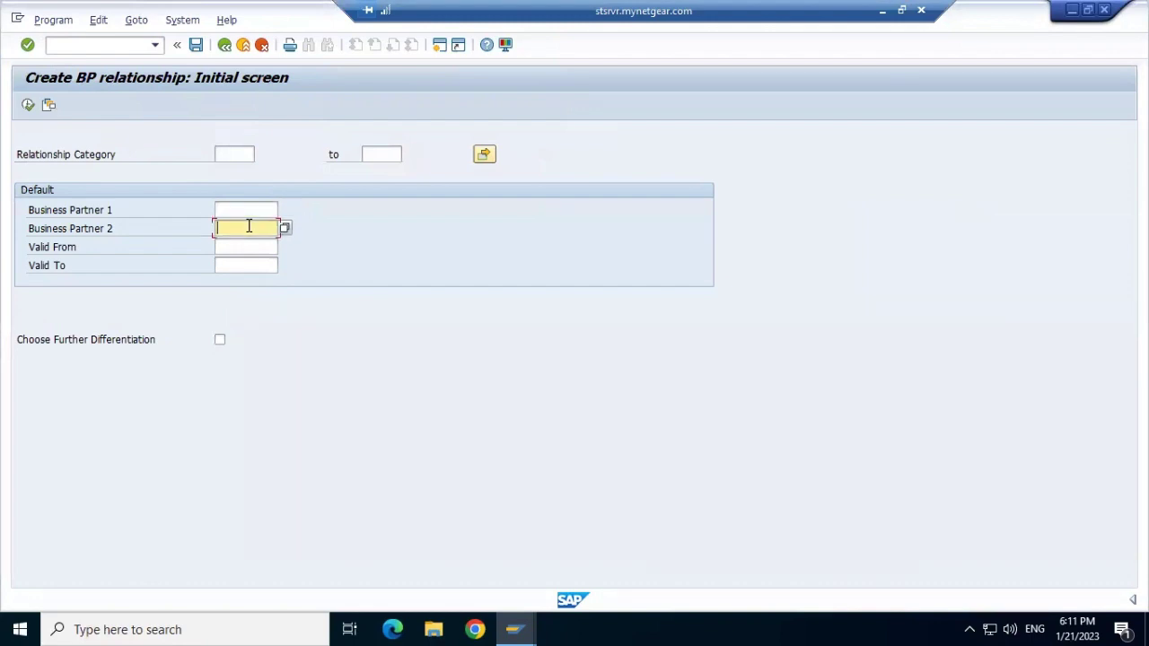
key(ctrl+v)
click(254, 210)
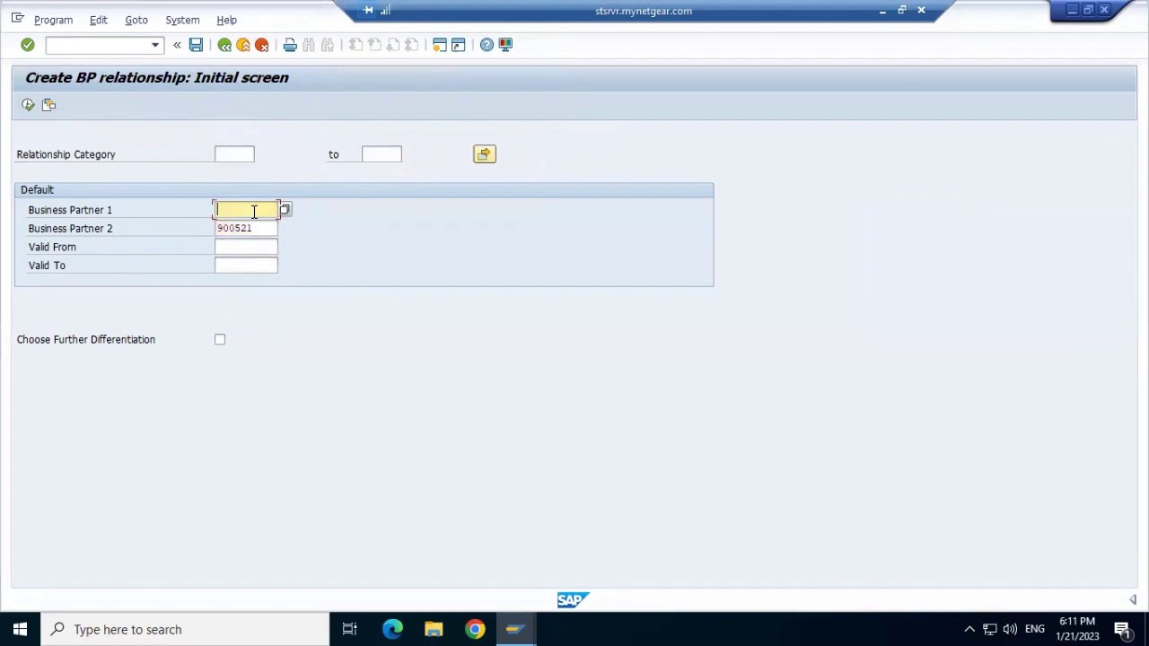
key(ctrl+v)
key(BackSpace)
text(0)
Step: Set the relationship category to BUR021 (Has Child) from the list of available categories
click(228, 149)
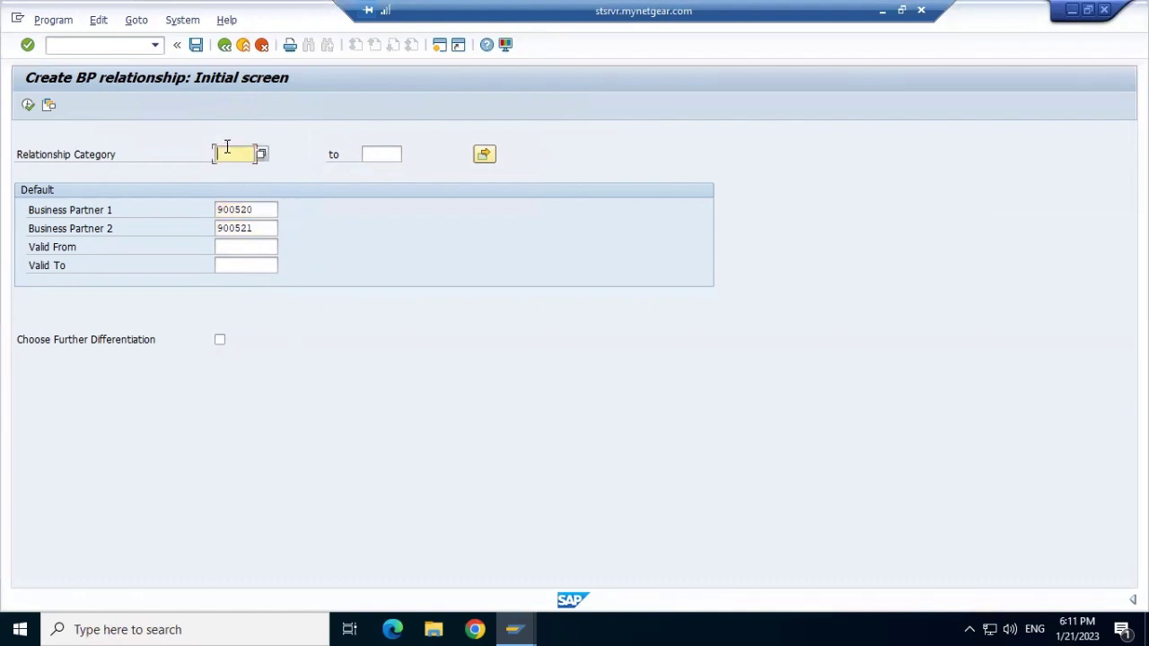
click(486, 155)
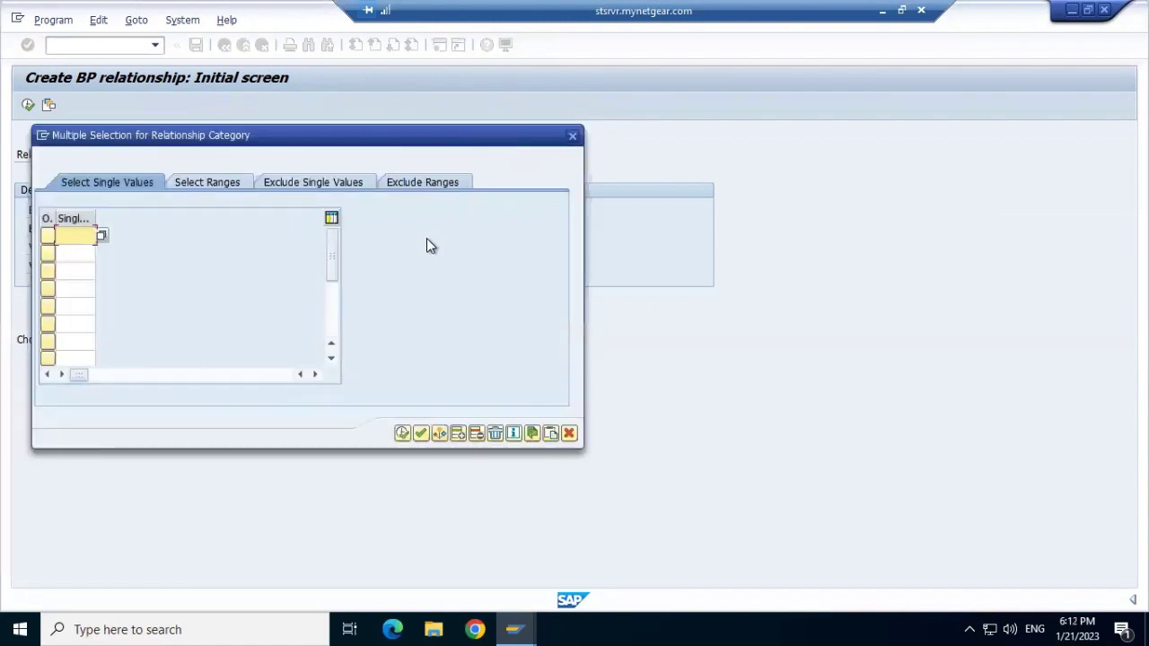
click(573, 138)
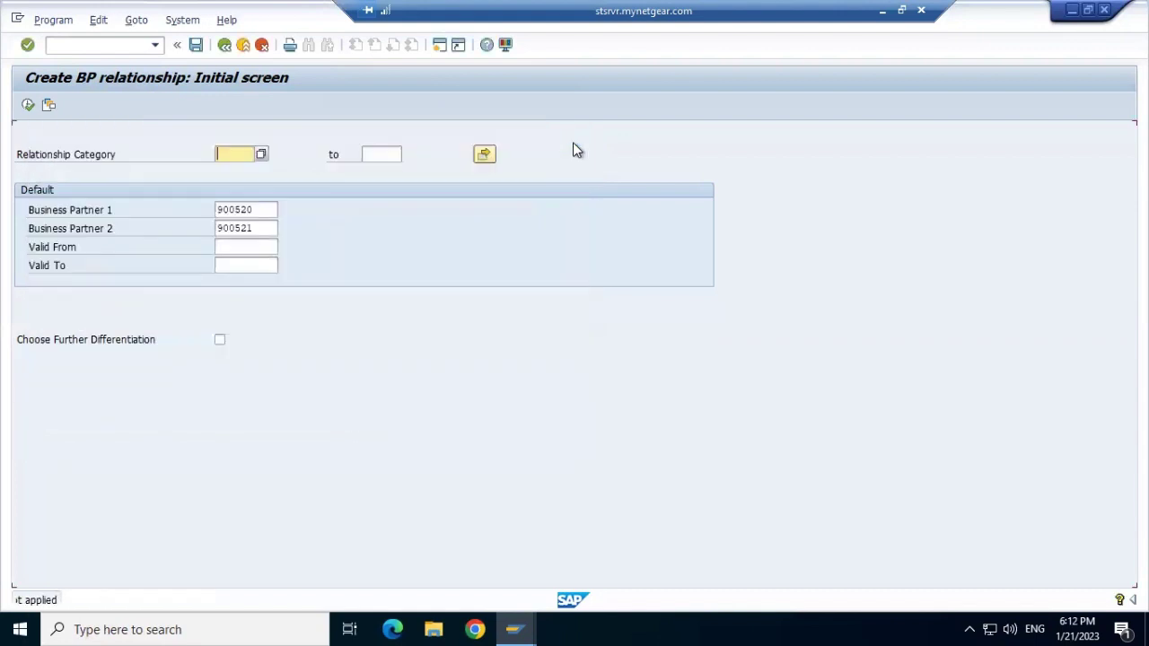
click(261, 156)
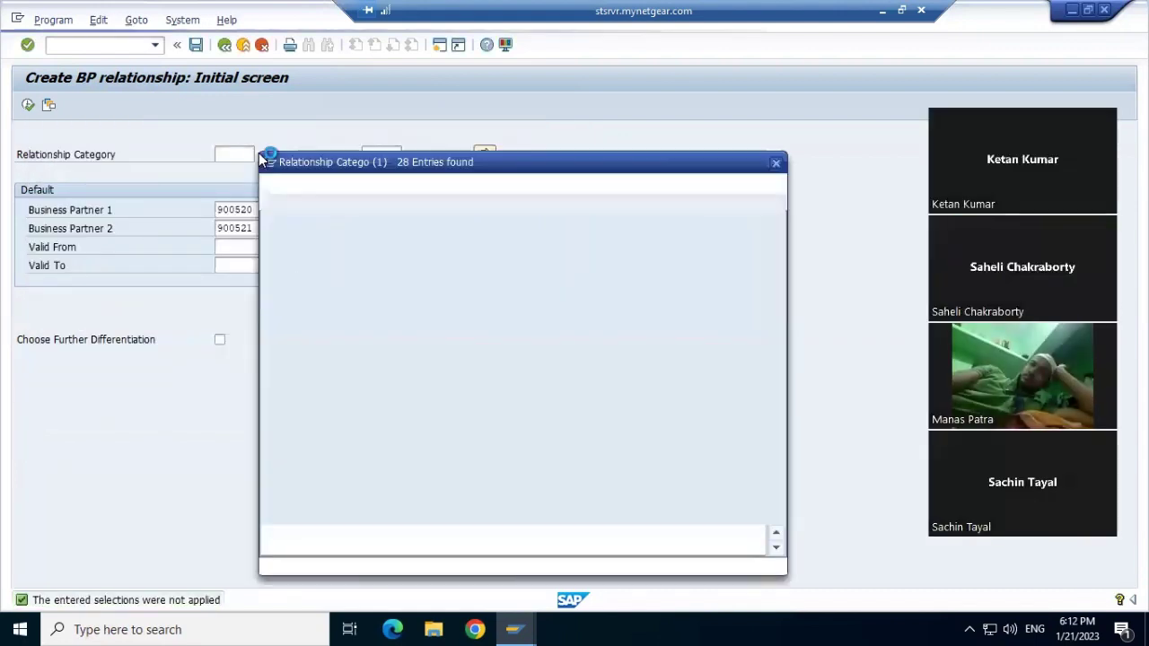
click(417, 487)
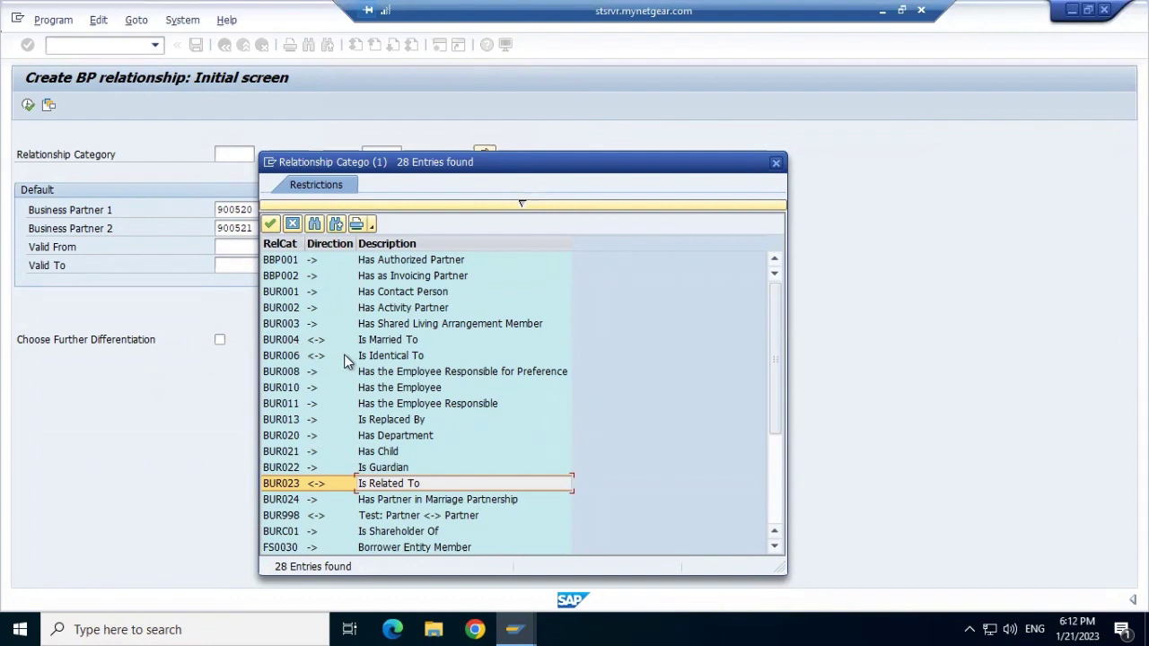
click(437, 456)
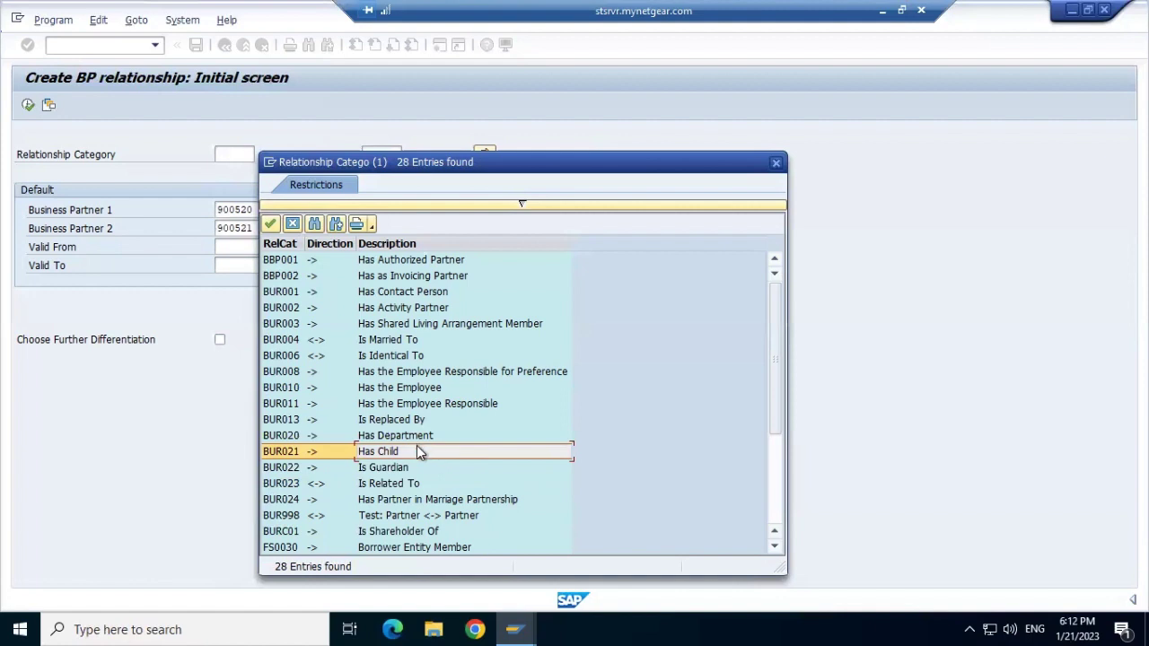
click(271, 226)
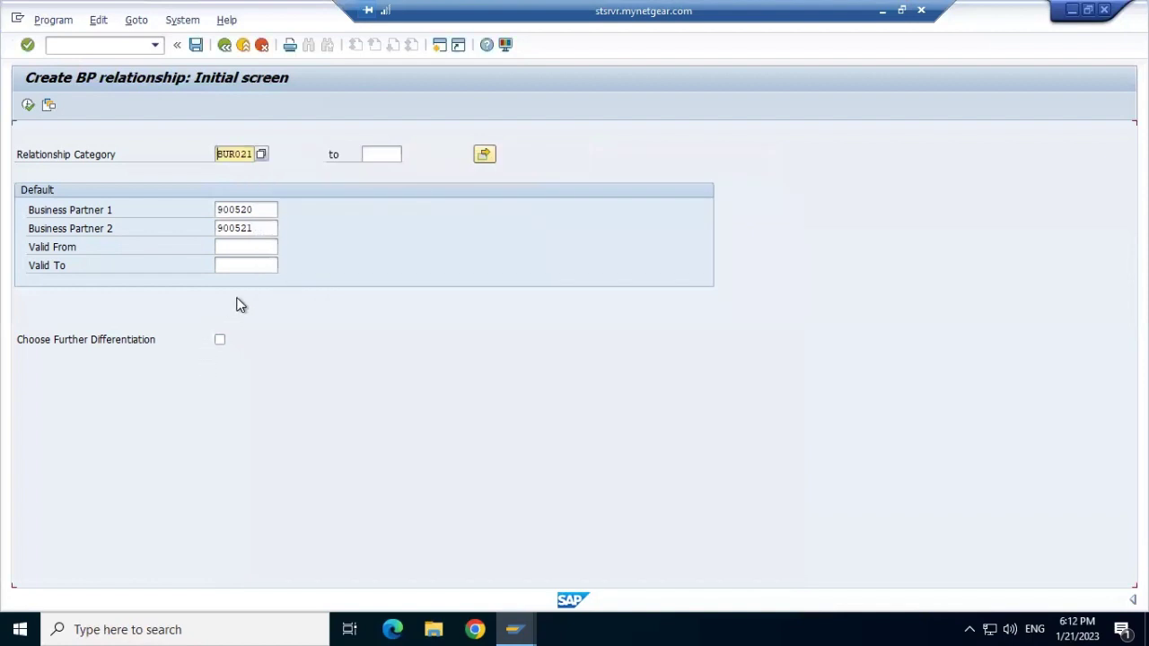
Step: Set the relationship's validity from 21.01.2023 to 21.01.2038, generate the entry list and save the relationship
click(231, 249)
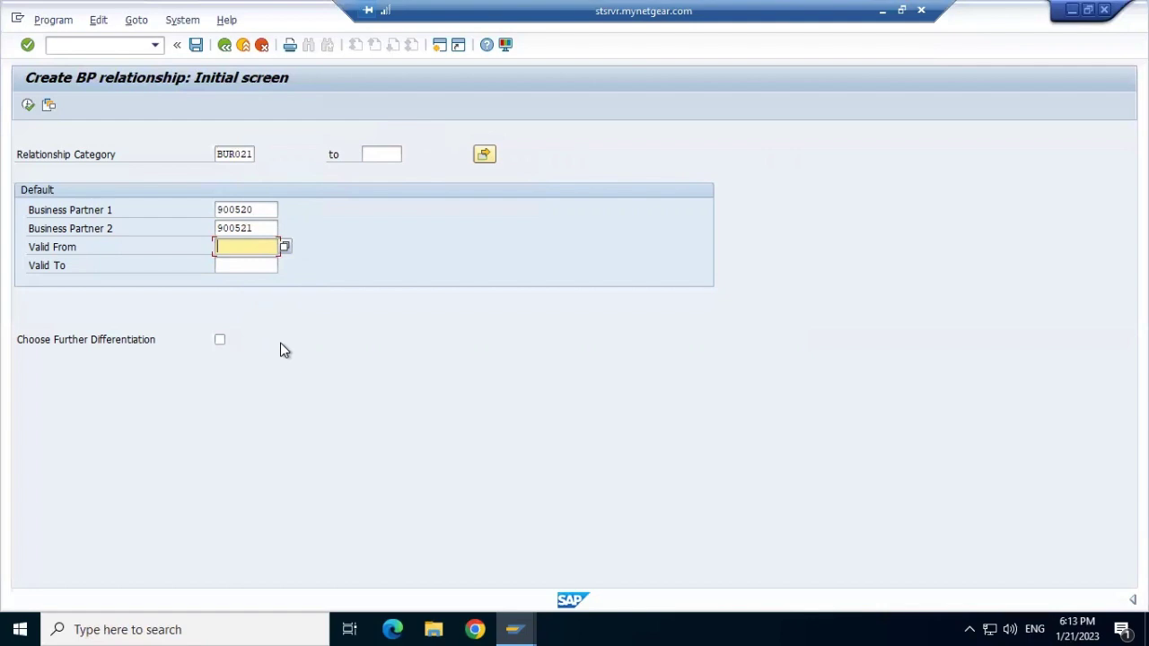
click(285, 247)
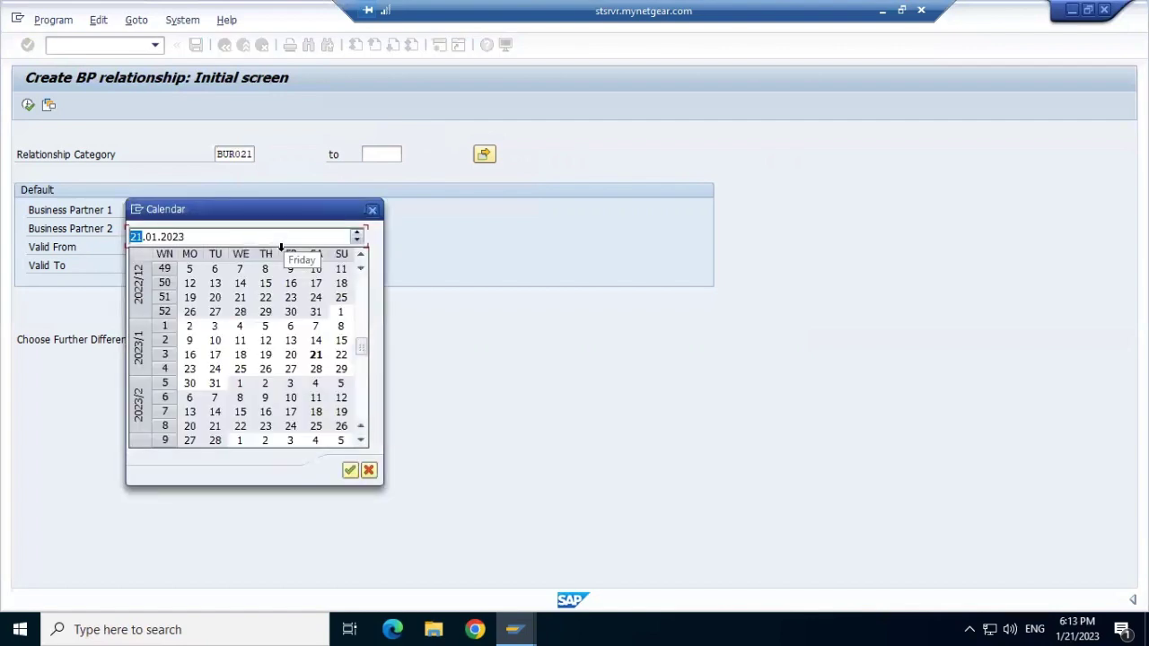
click(350, 471)
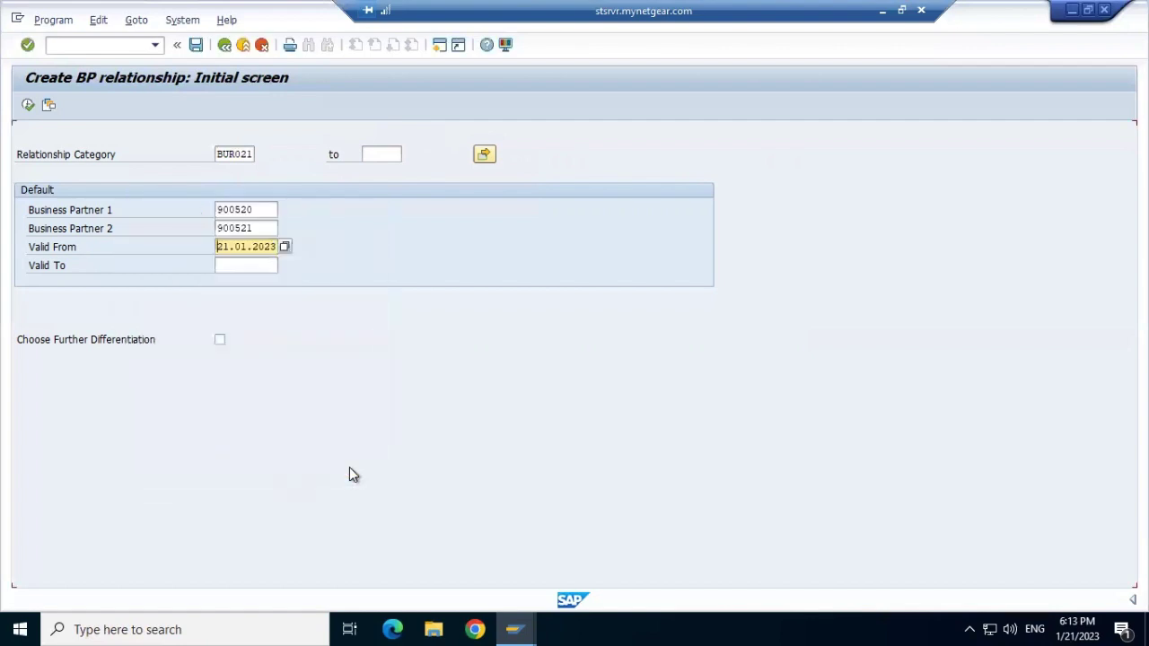
click(259, 264)
click(286, 268)
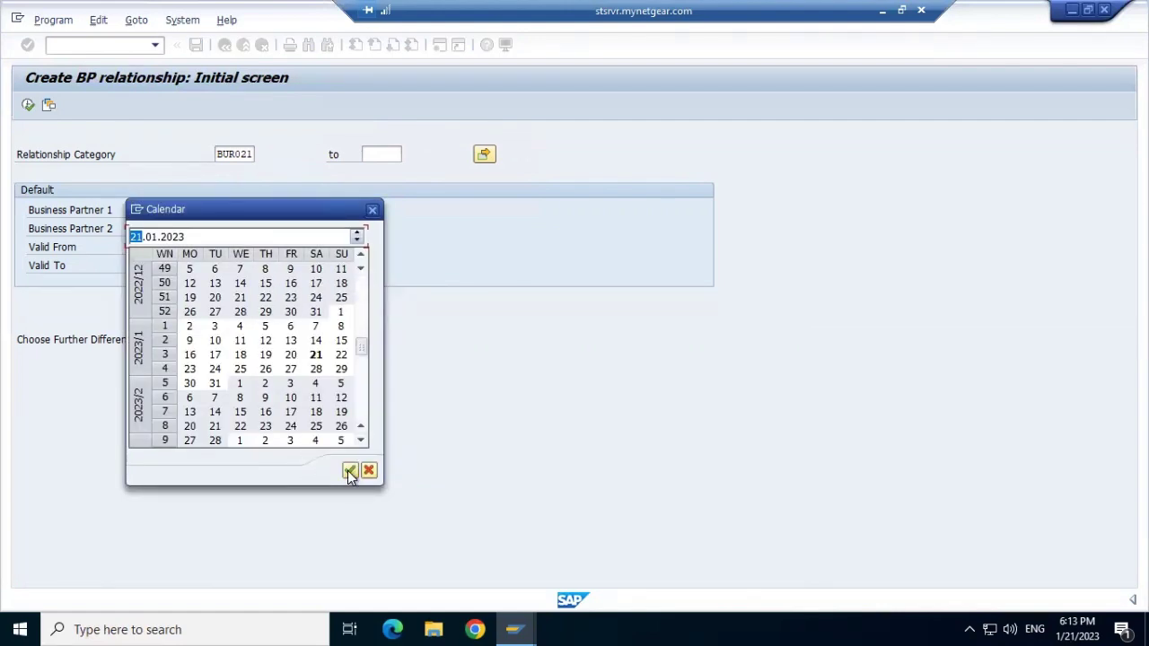
click(349, 472)
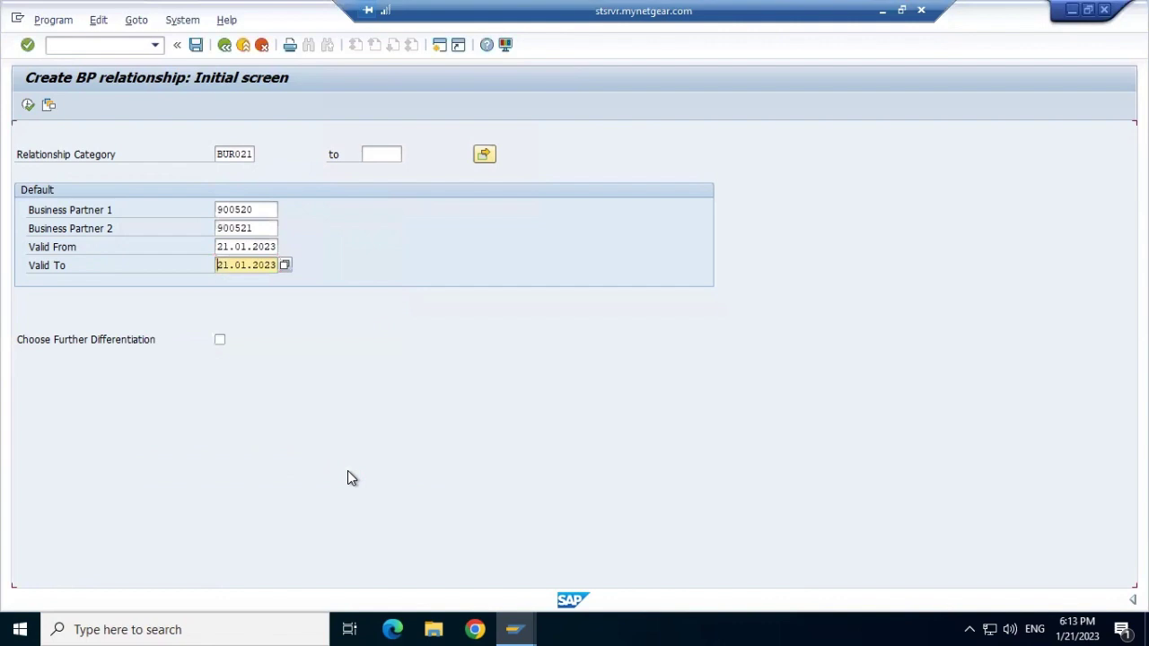
click(271, 263)
key(BackSpace)
text(8)
click(29, 106)
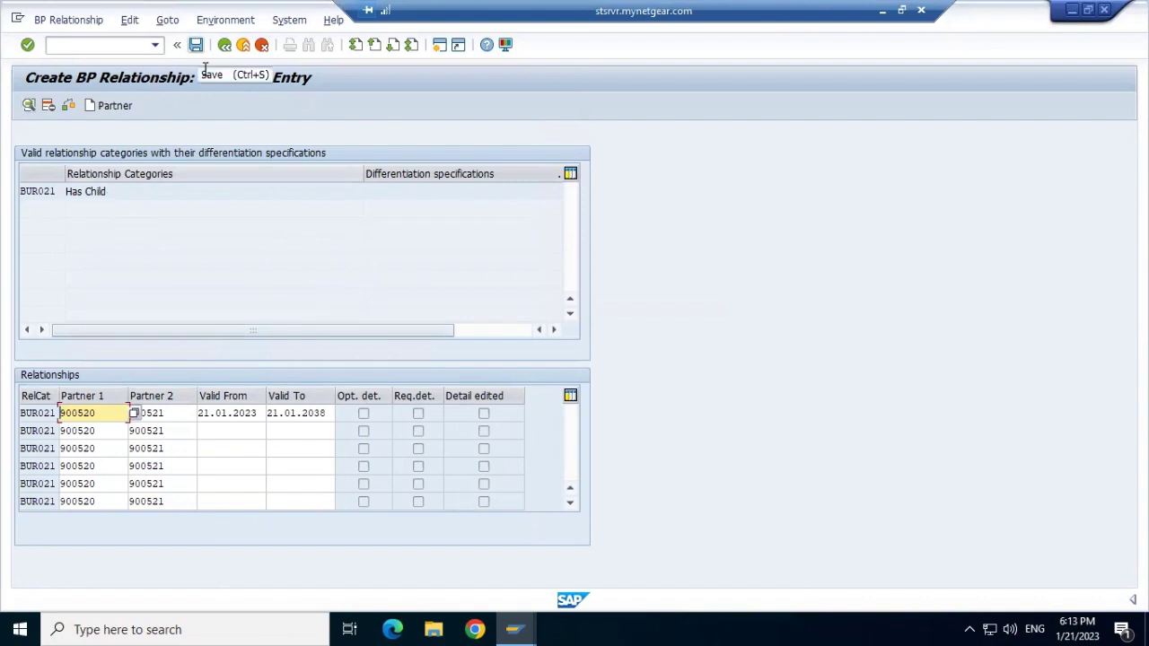
key(ctrl+s)
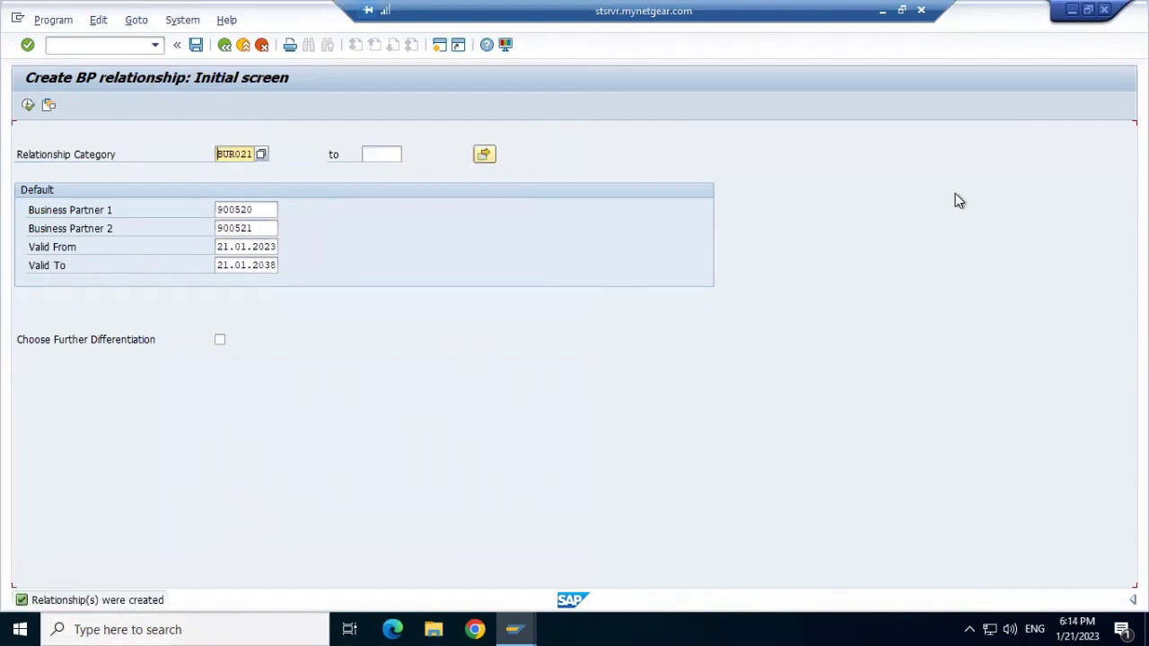
Step: Run transaction FPP2 and examine the contract partner's address data and relationships overview
click(62, 47)
text(/)
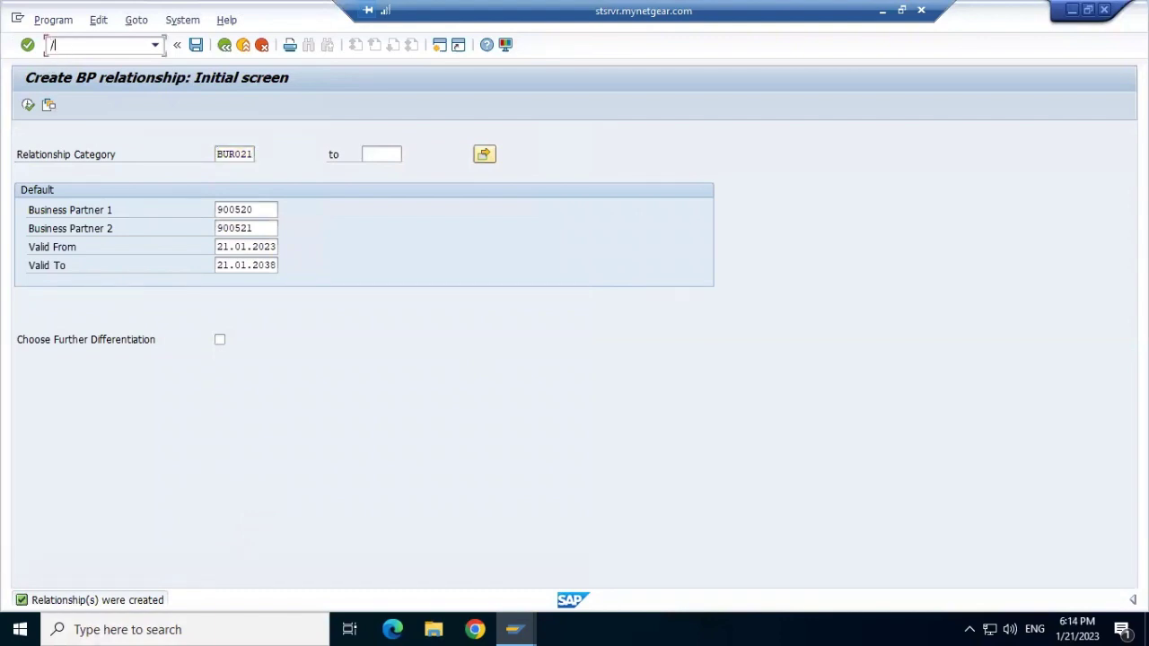
text(nfpp2)
key(Return)
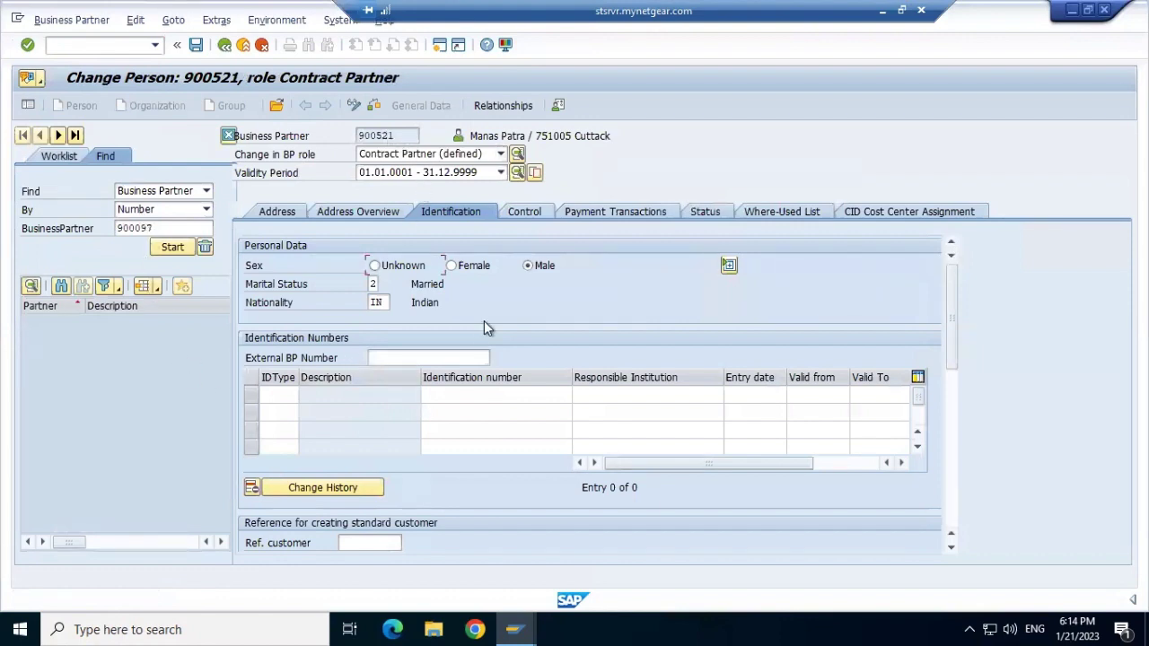
click(284, 213)
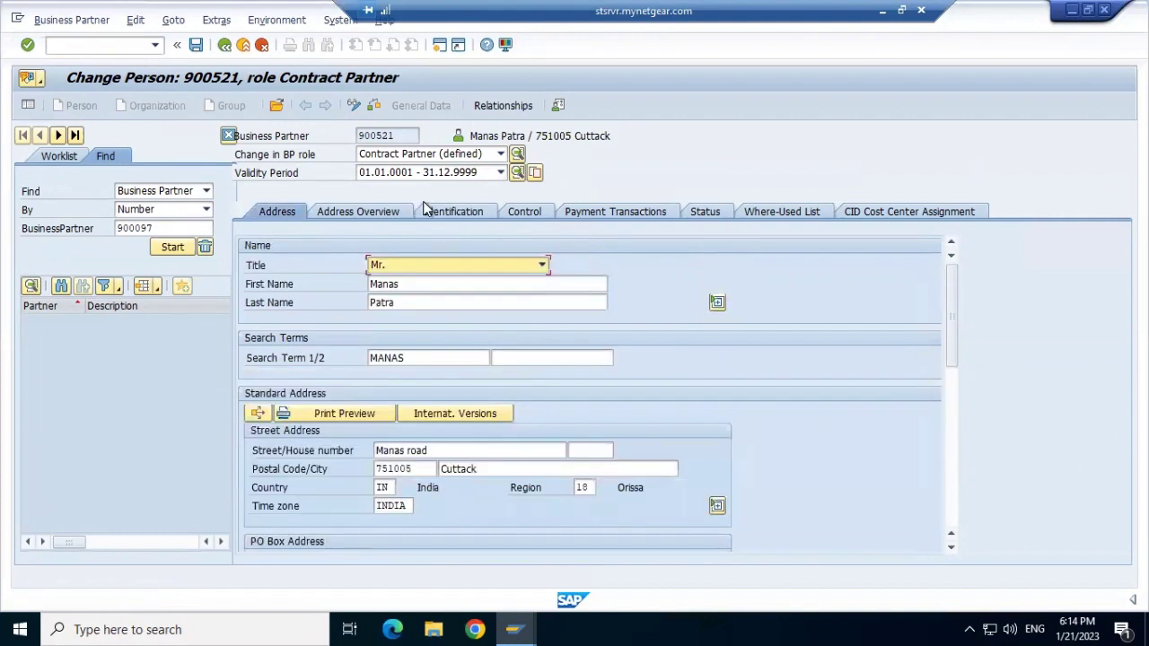
click(501, 108)
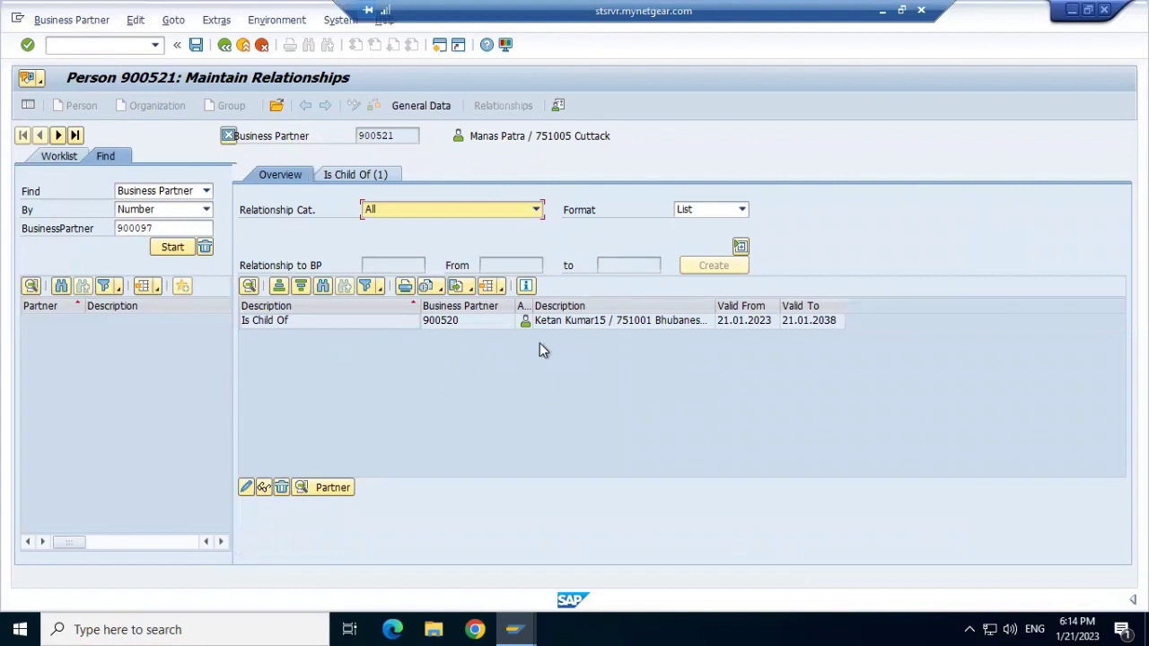
click(743, 210)
click(744, 211)
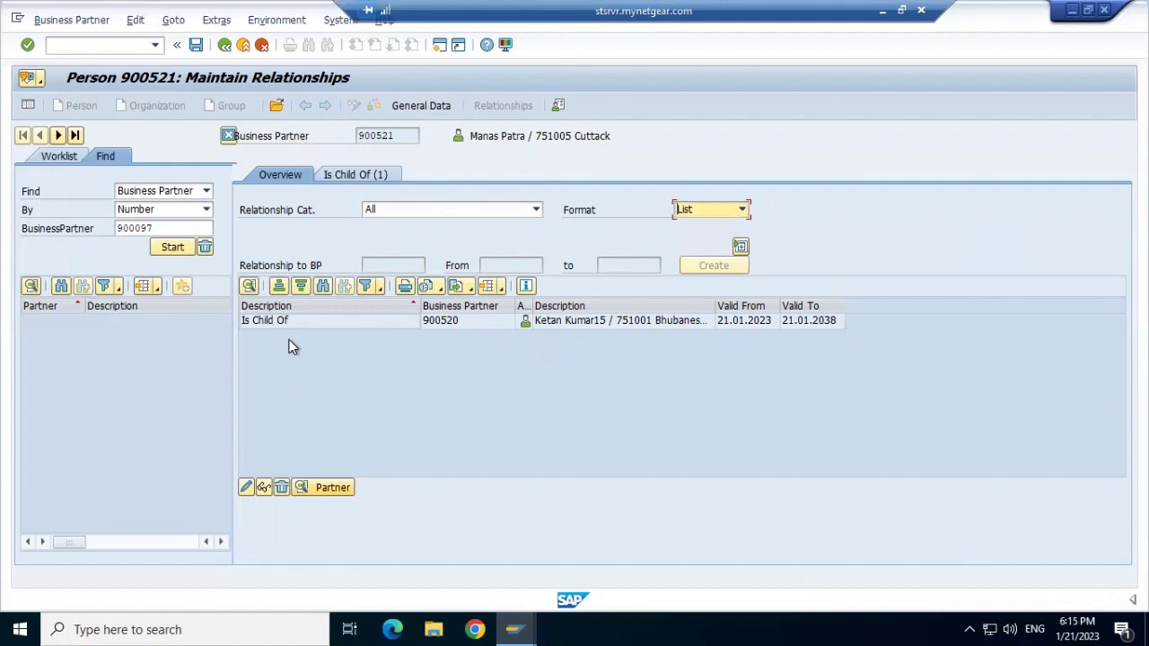
Step: Return to the Business Partner task menu and collapse its Business Partner Relationships and Business Partner folders
click(225, 45)
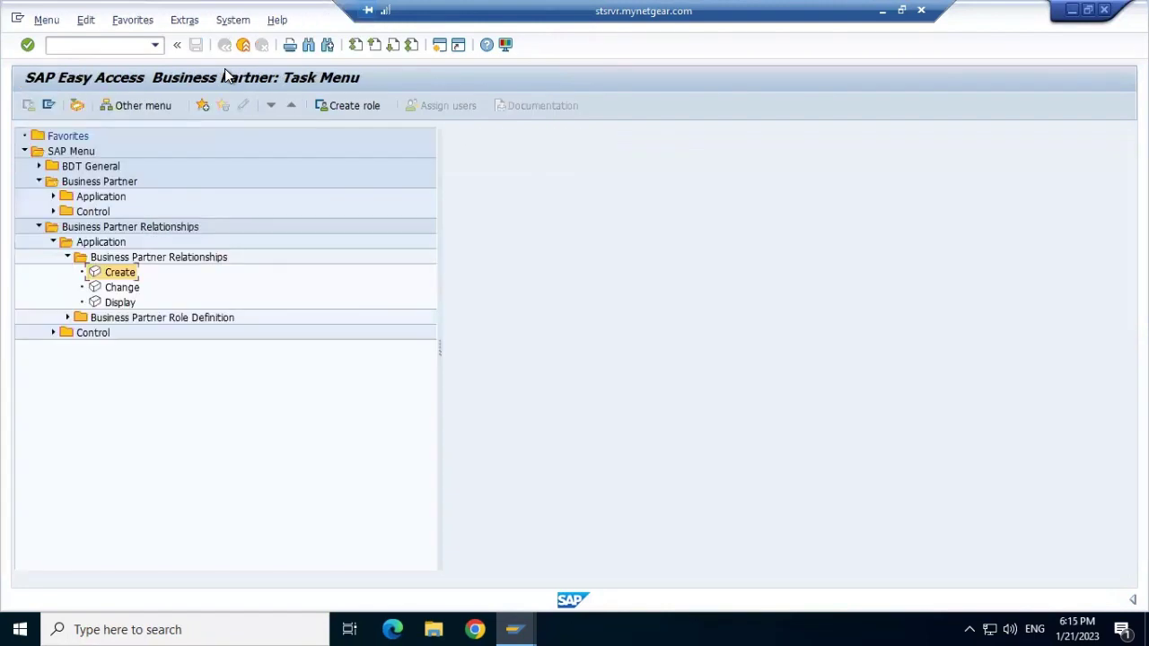
click(68, 257)
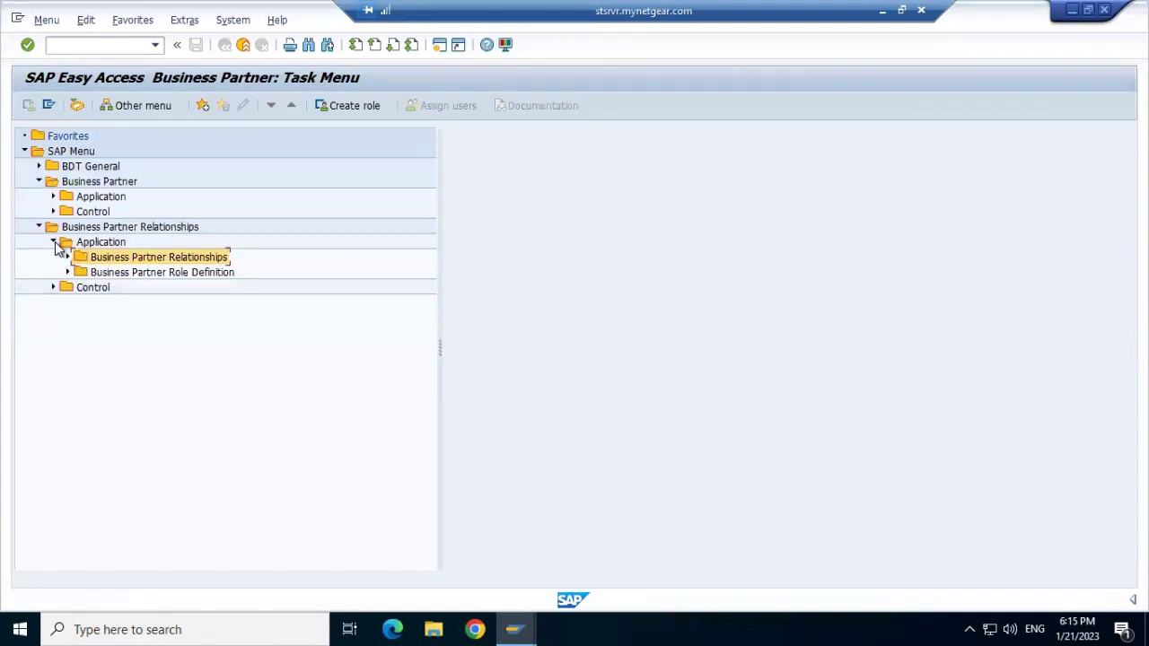
click(55, 242)
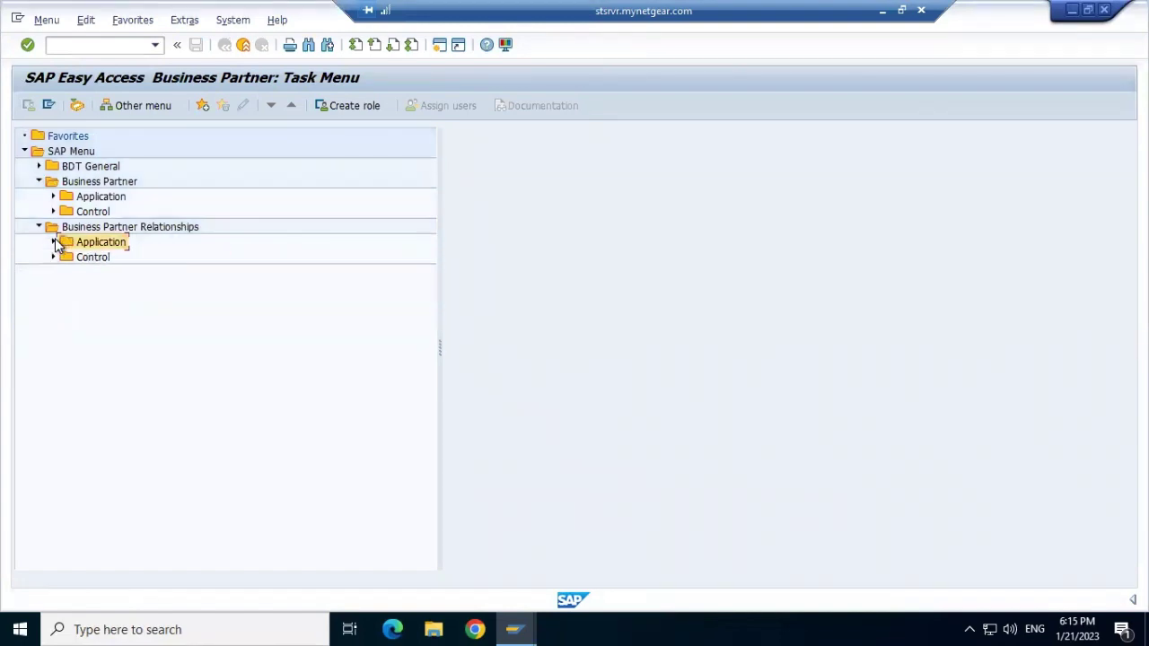
click(39, 228)
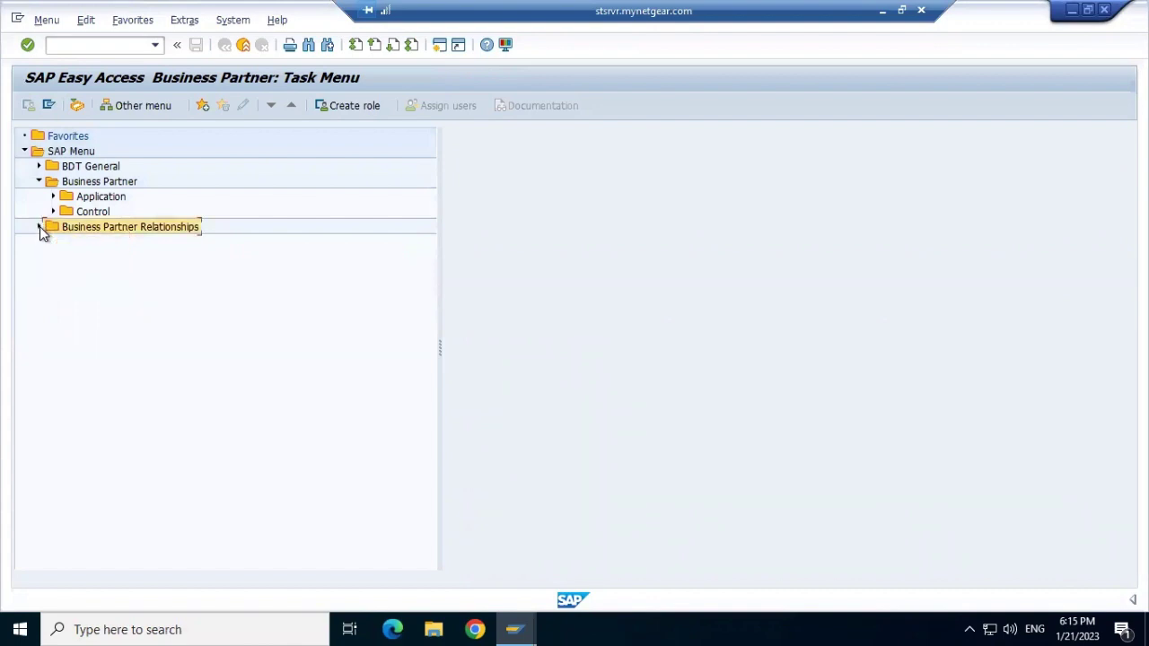
click(39, 182)
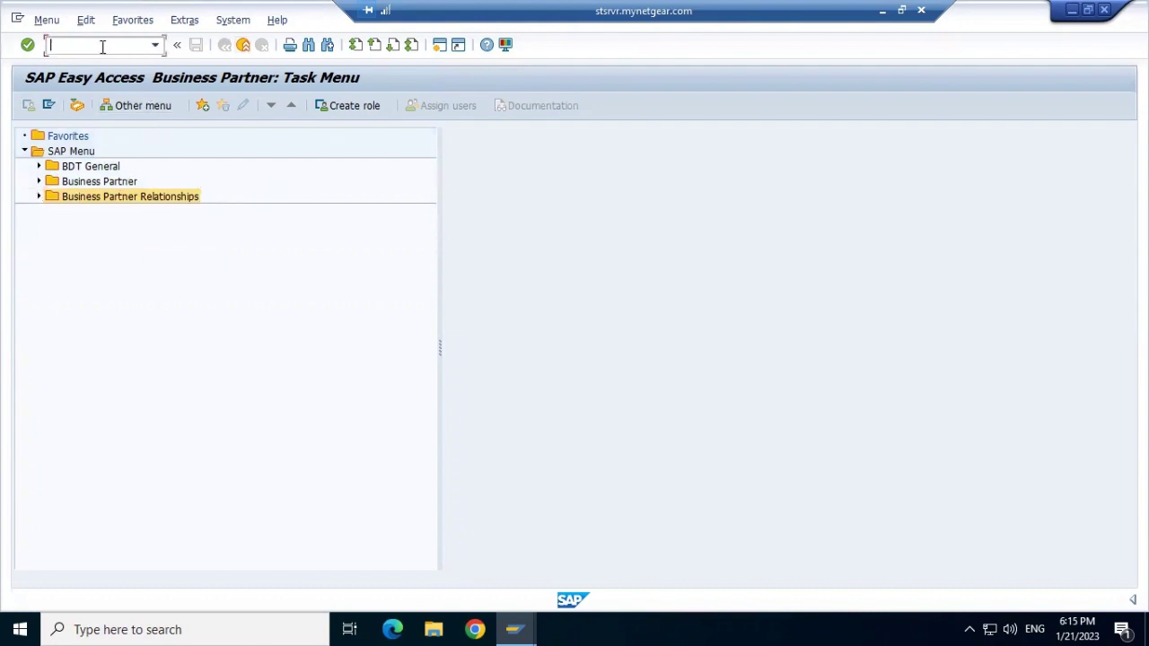
Step: Try to run transaction BP from the task menu session
text(/)
text(nbp)
key(Return)
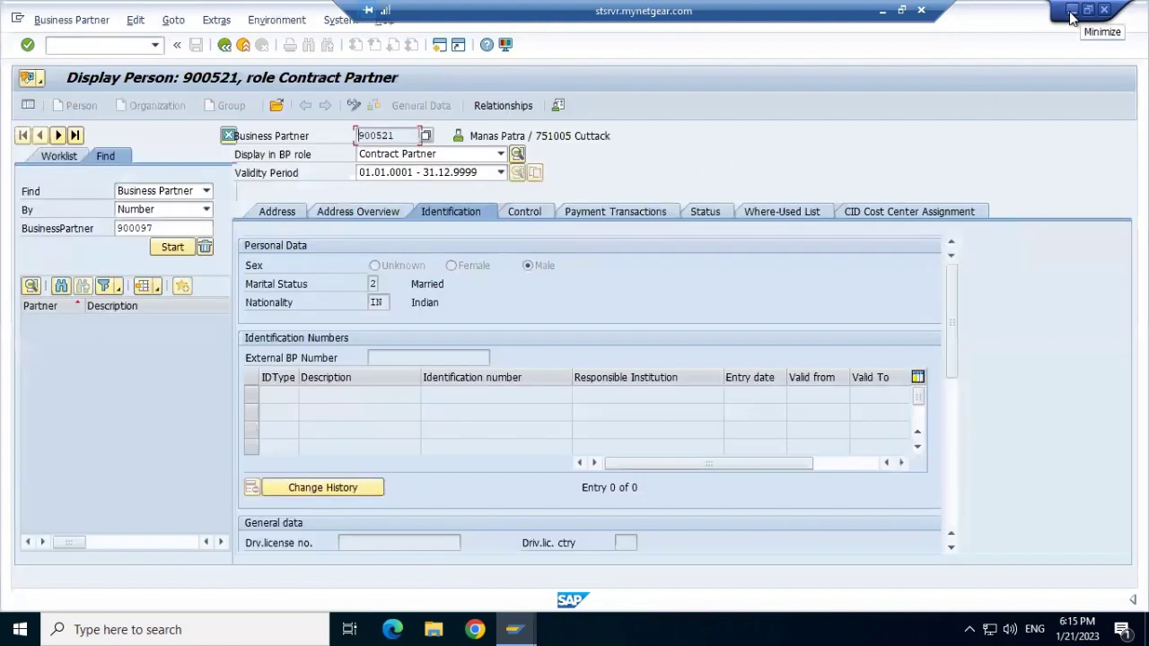
Step: Switch to the PowerPoint lesson and review slides 10 to 12 on contract partners and address categories
click(1072, 11)
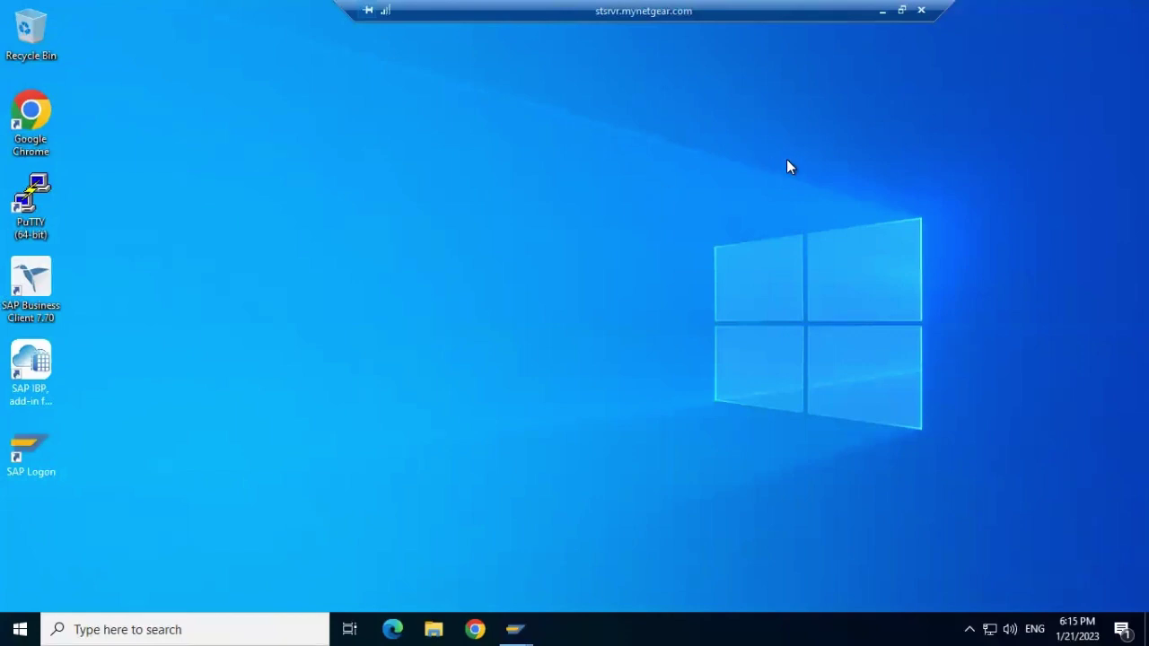
click(882, 12)
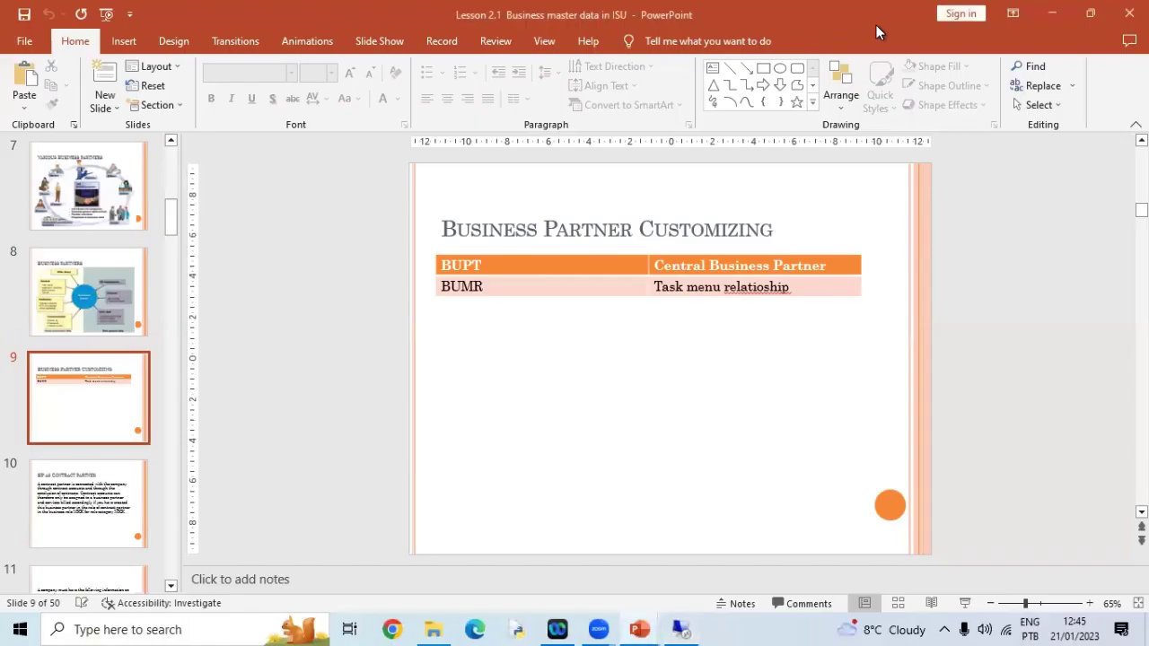
click(71, 535)
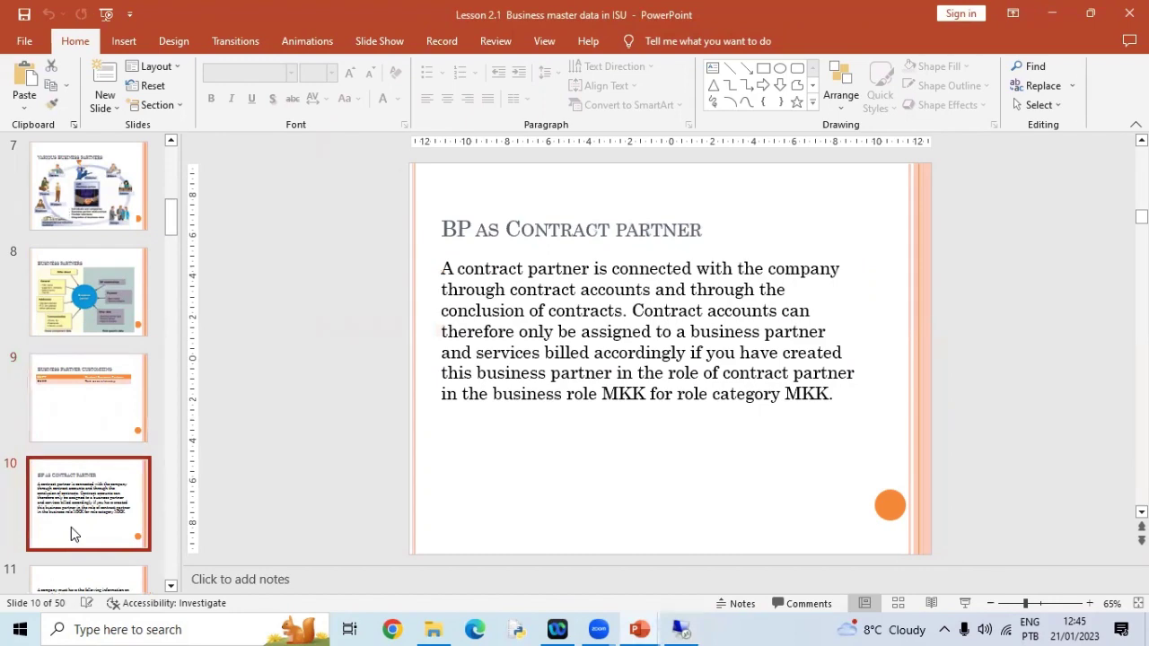
key(Down)
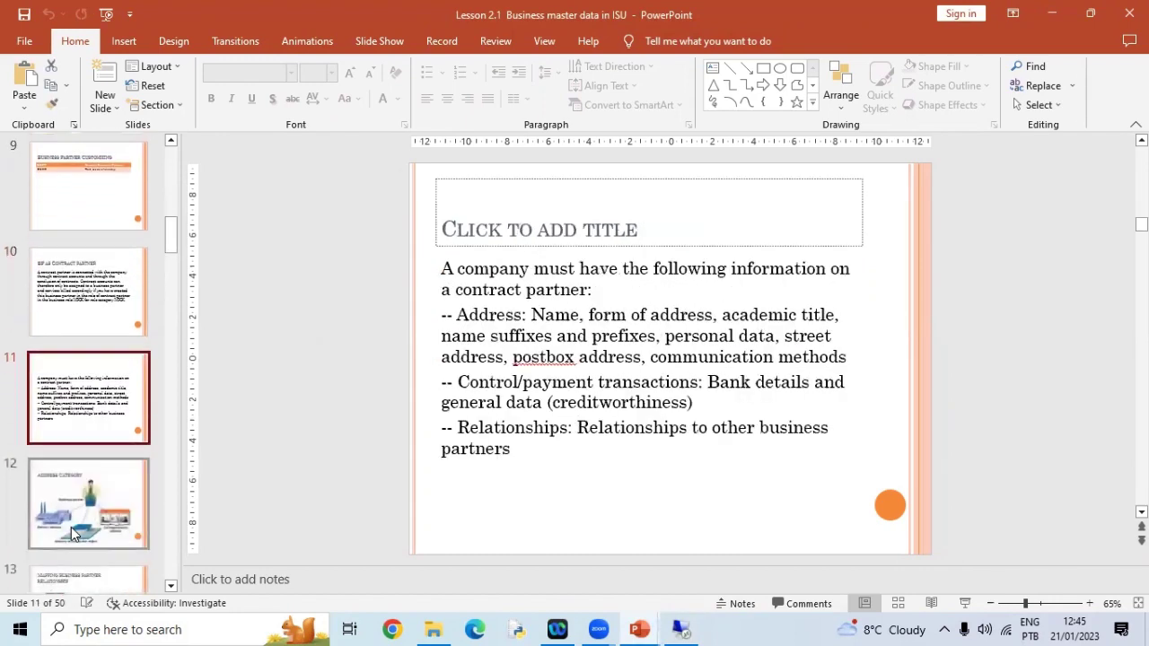
key(Down)
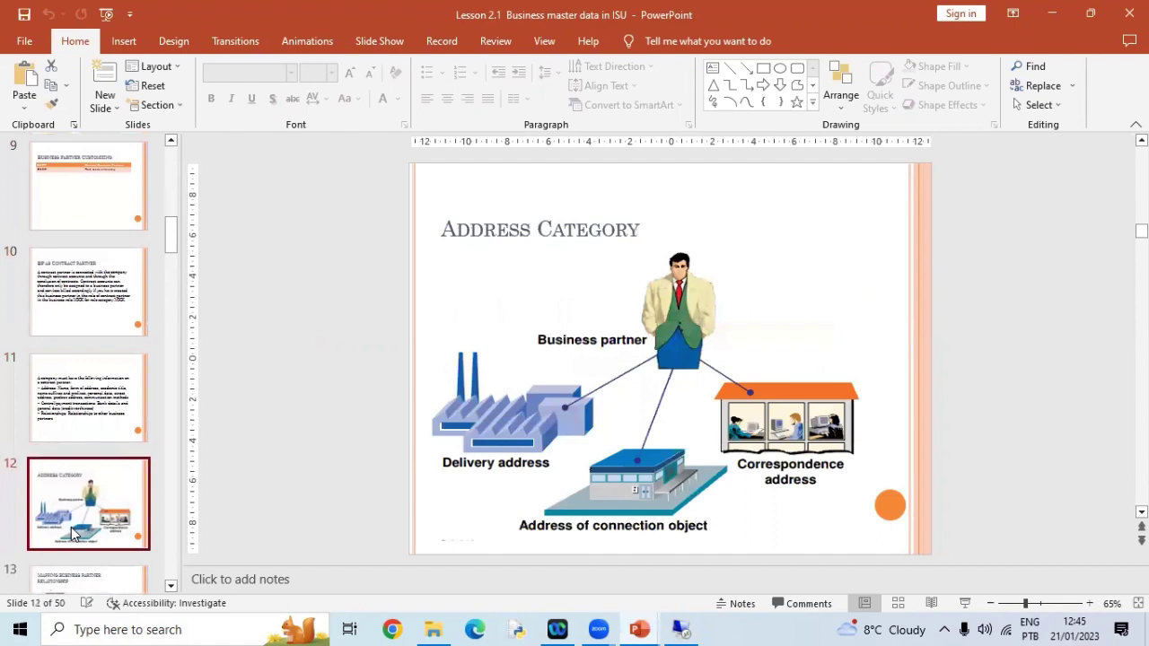
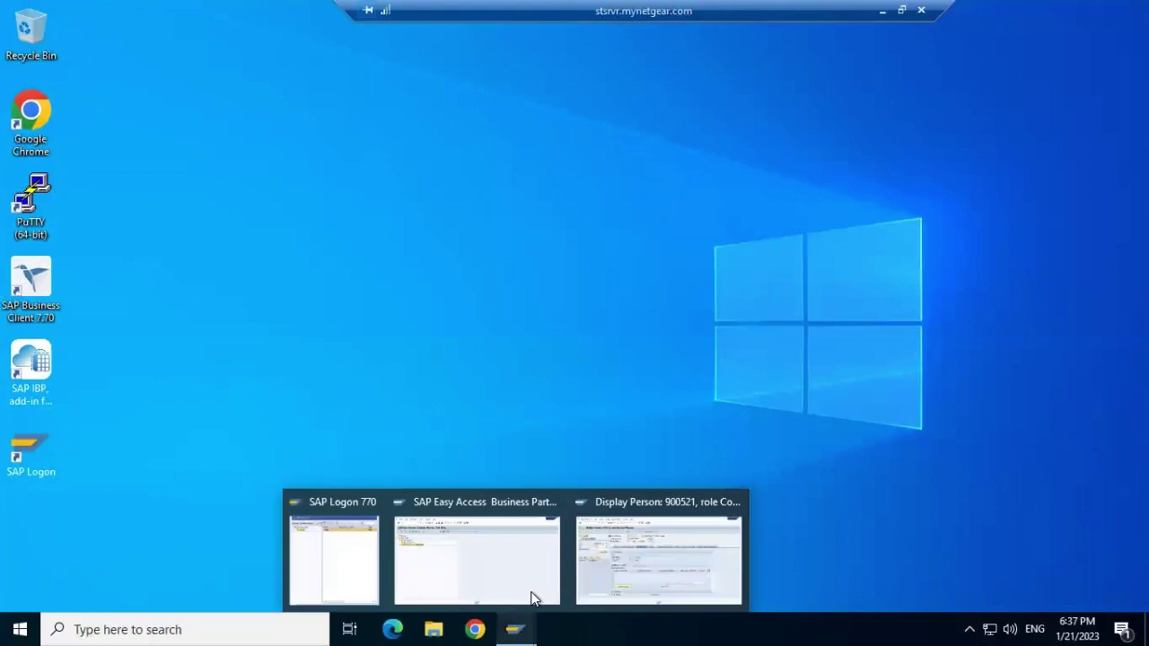
Step: Switch back to the SAP session displaying the contract partner and run transaction CAA1 there
click(625, 564)
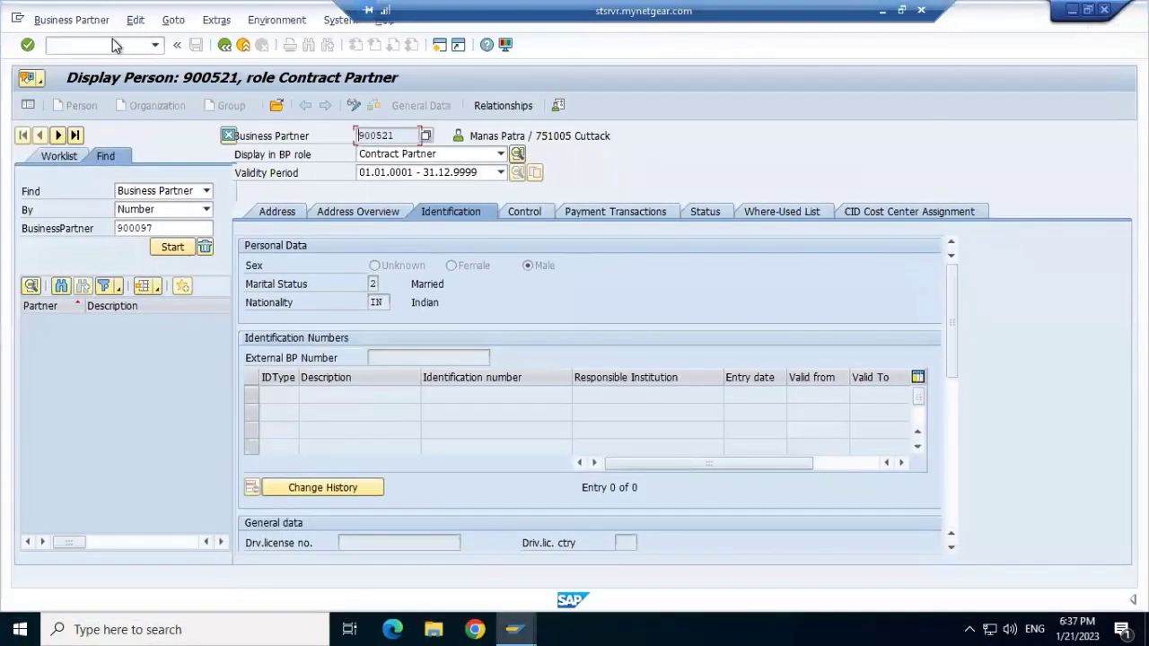
click(114, 45)
text(/)
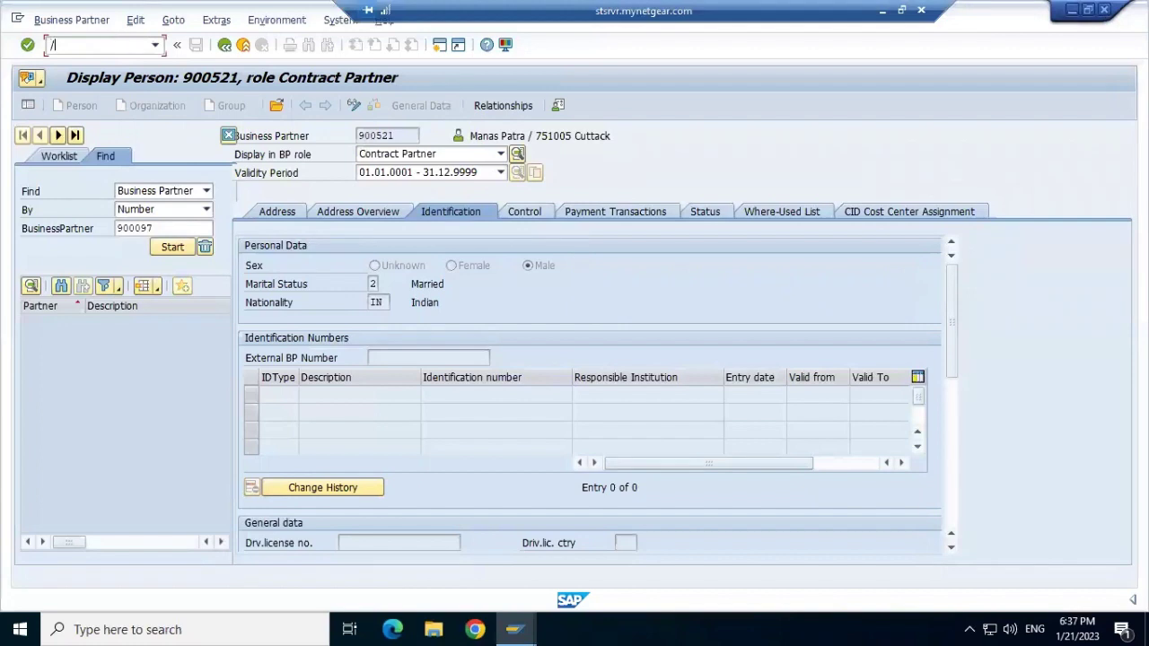
text(d)
key(BackSpace)
text(ncaa1)
key(Return)
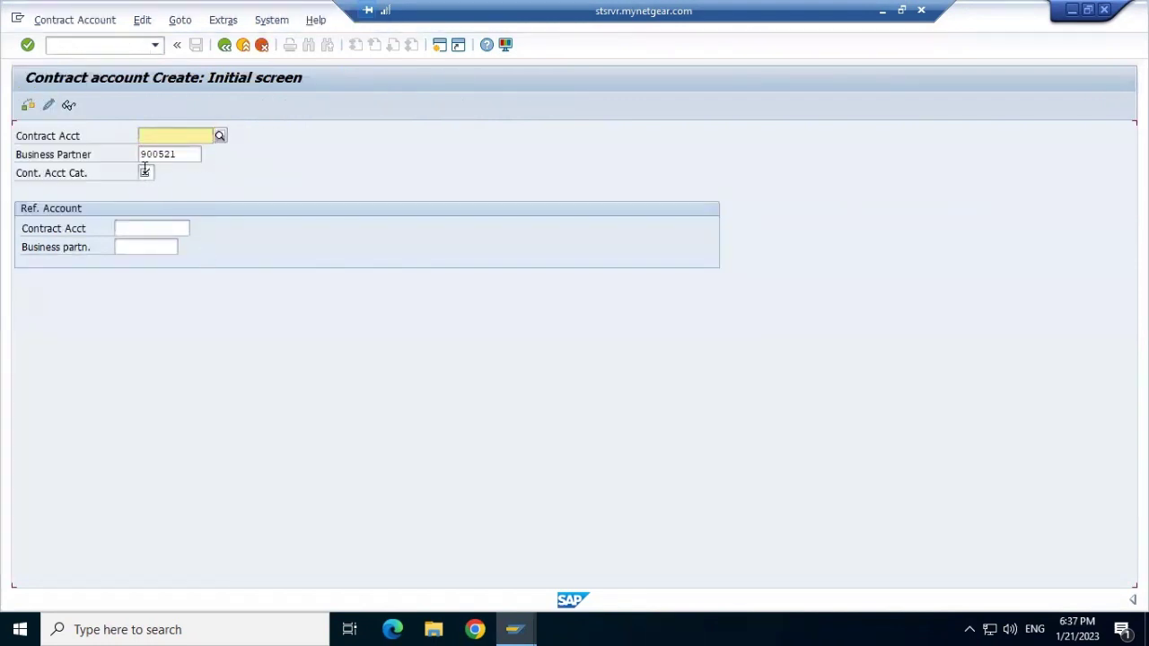
Step: Change the business partner number's last digit to 0, choose category 01 (IS-U Contract Account) and continue to the general data
click(194, 154)
key(BackSpace)
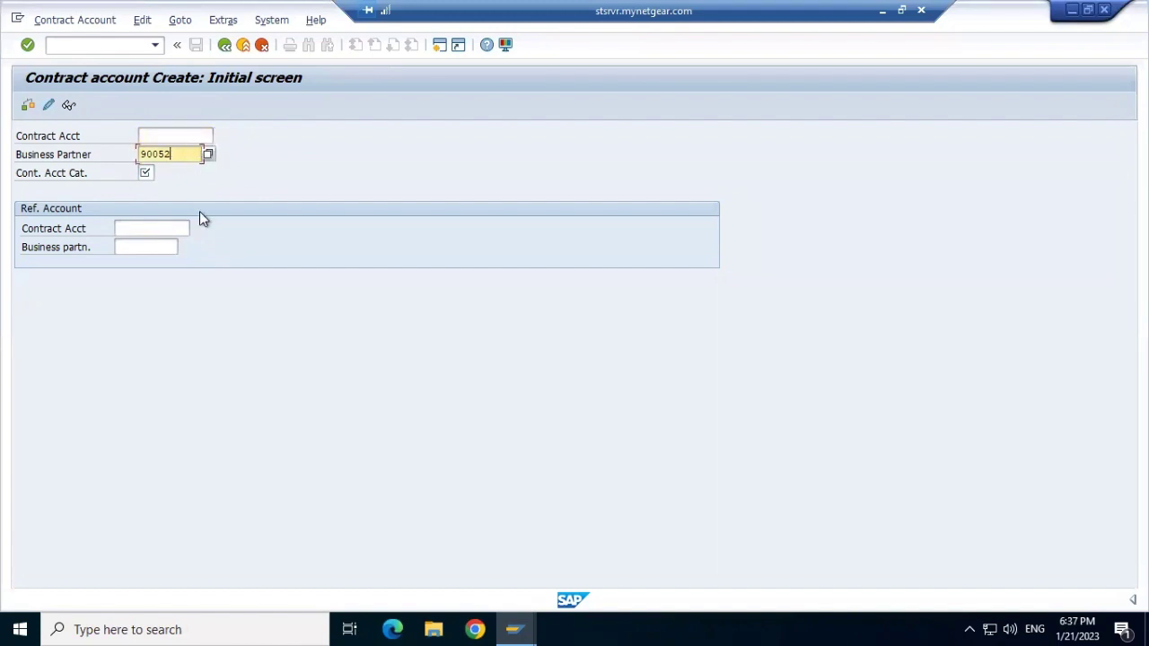
text(0)
click(148, 174)
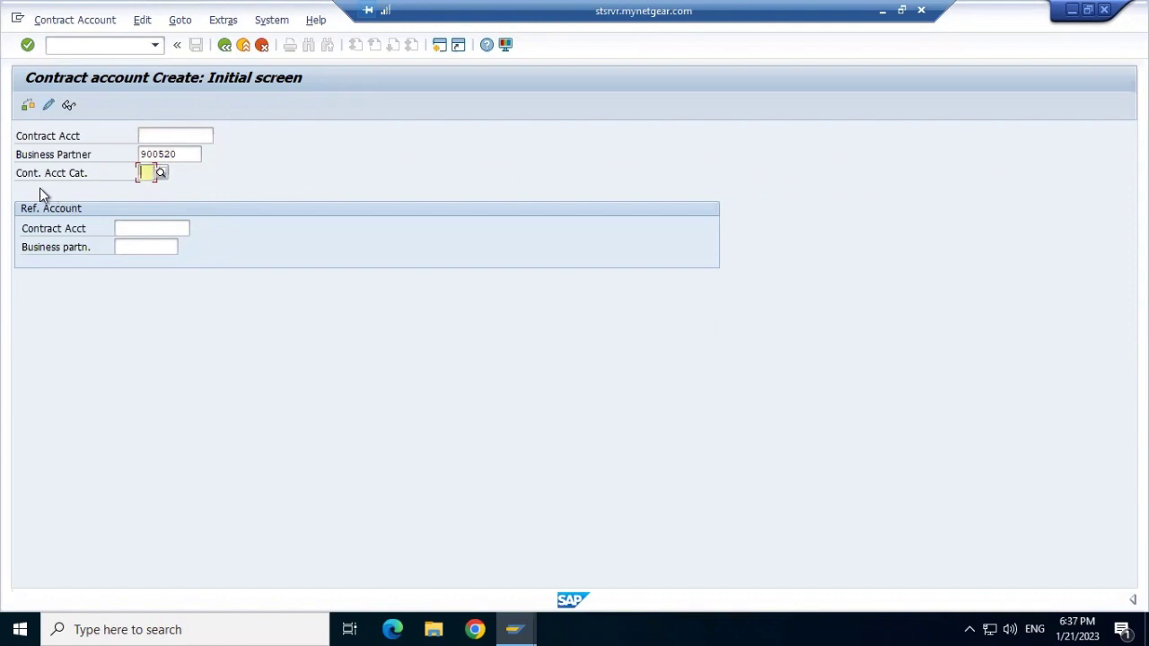
click(163, 174)
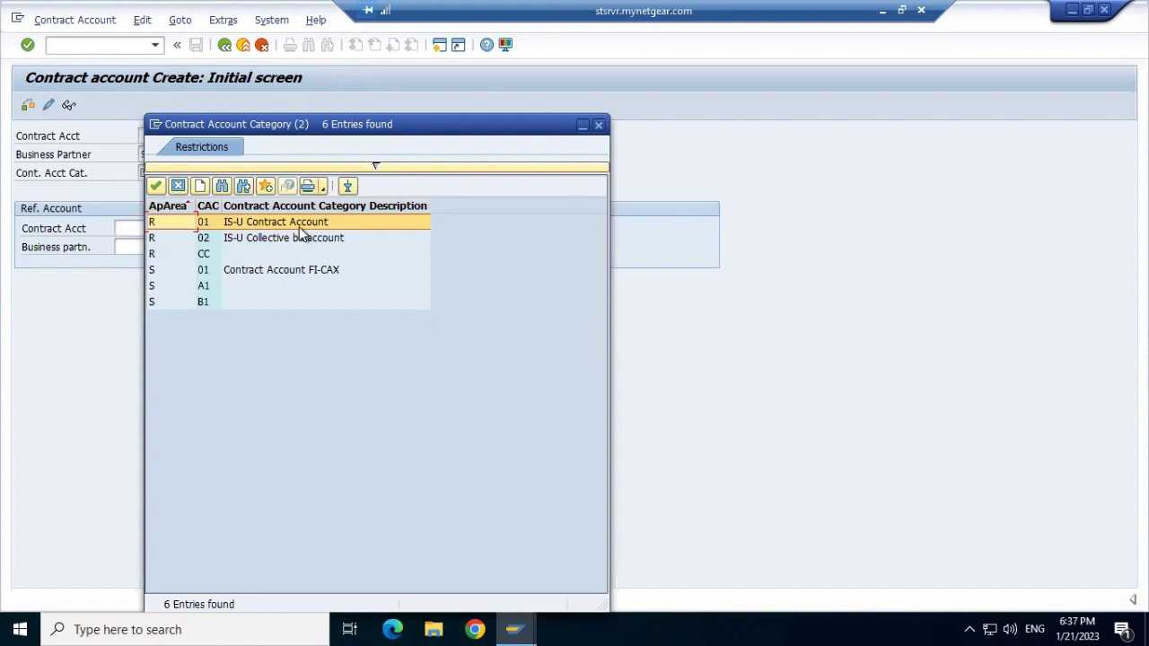
click(155, 186)
key(Return)
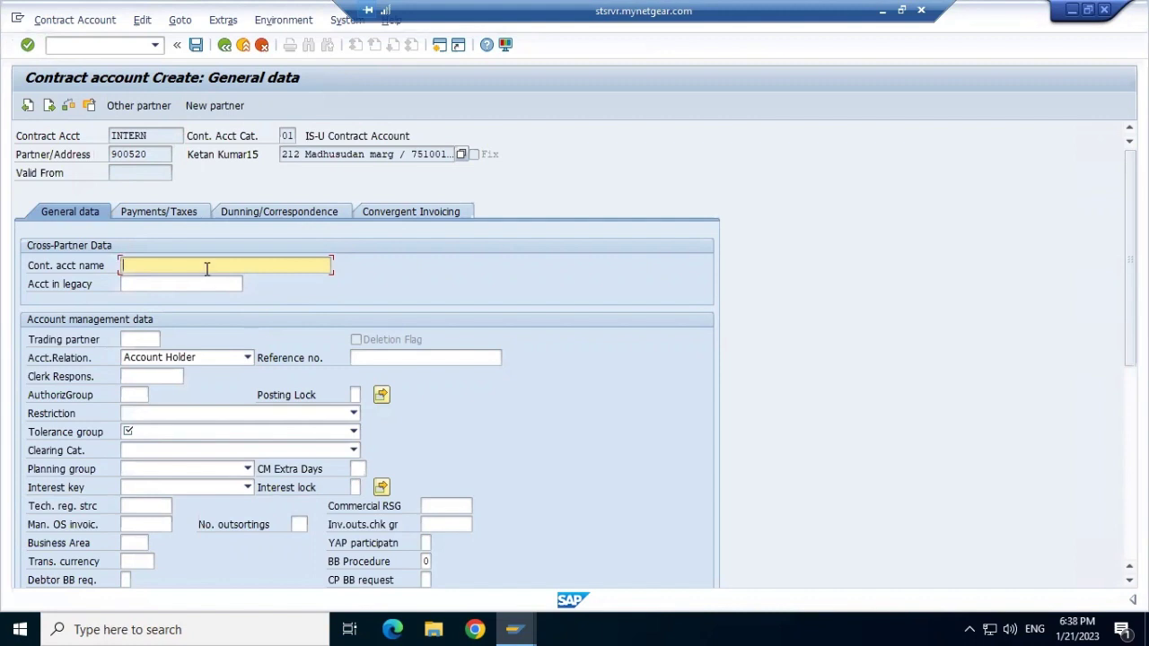
Step: Name the contract account KK, set its relationship to Account Holder and its restriction to "Deposit: Can only be cleared with open item clearing"
text(KKK)
key(BackSpace)
click(247, 358)
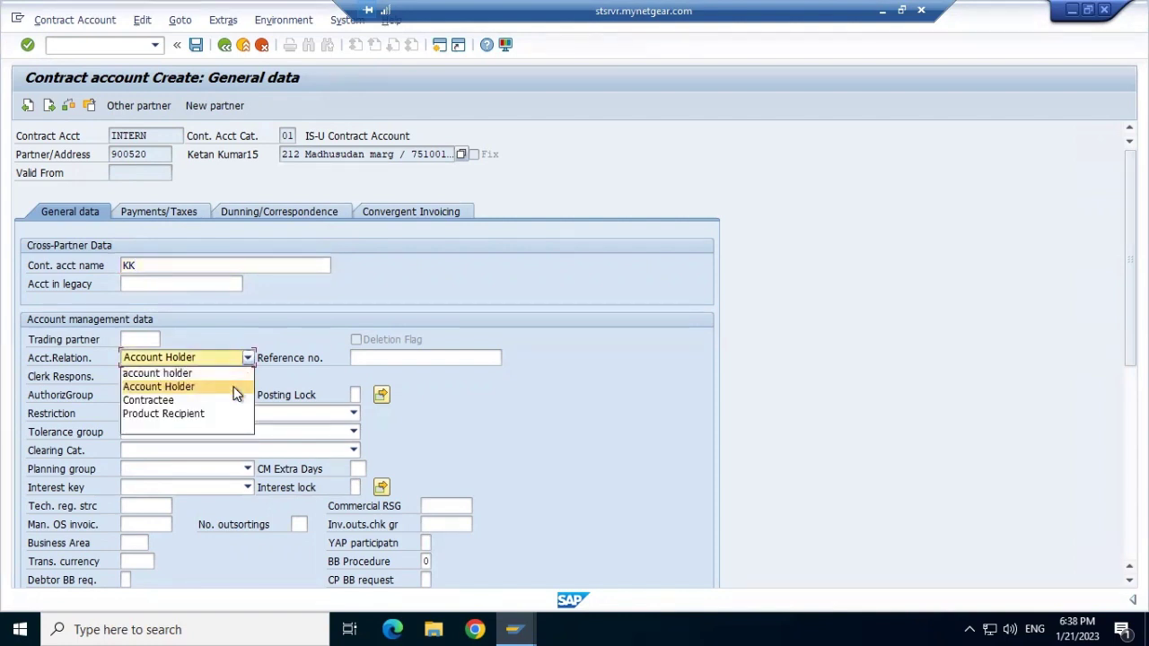
click(236, 387)
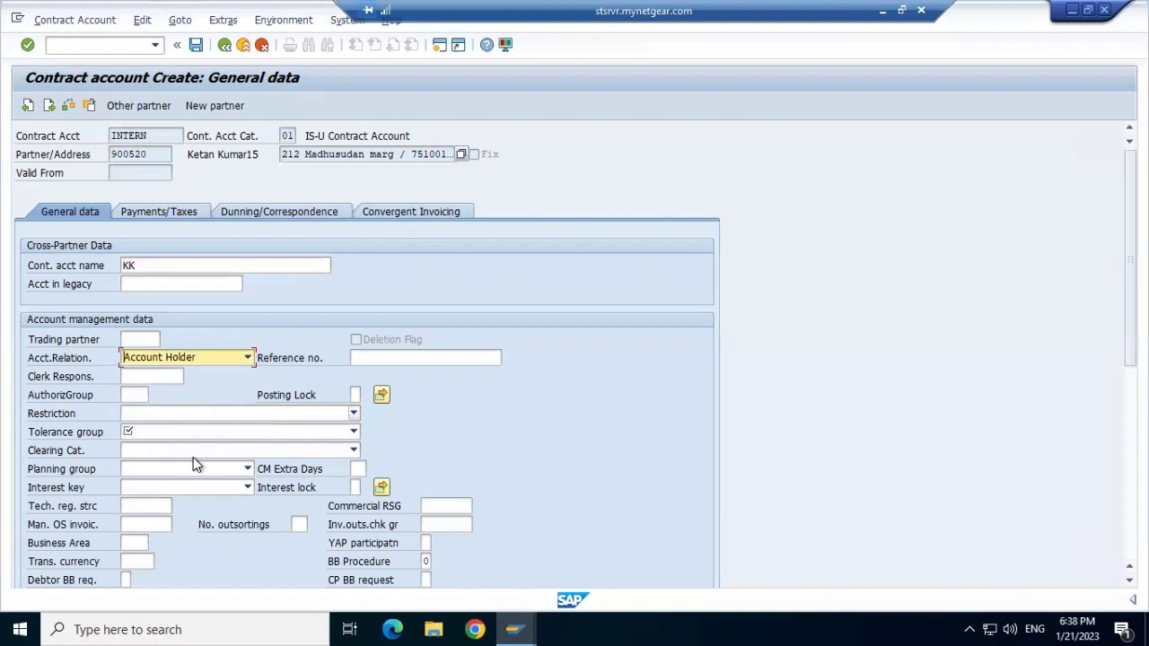
click(354, 414)
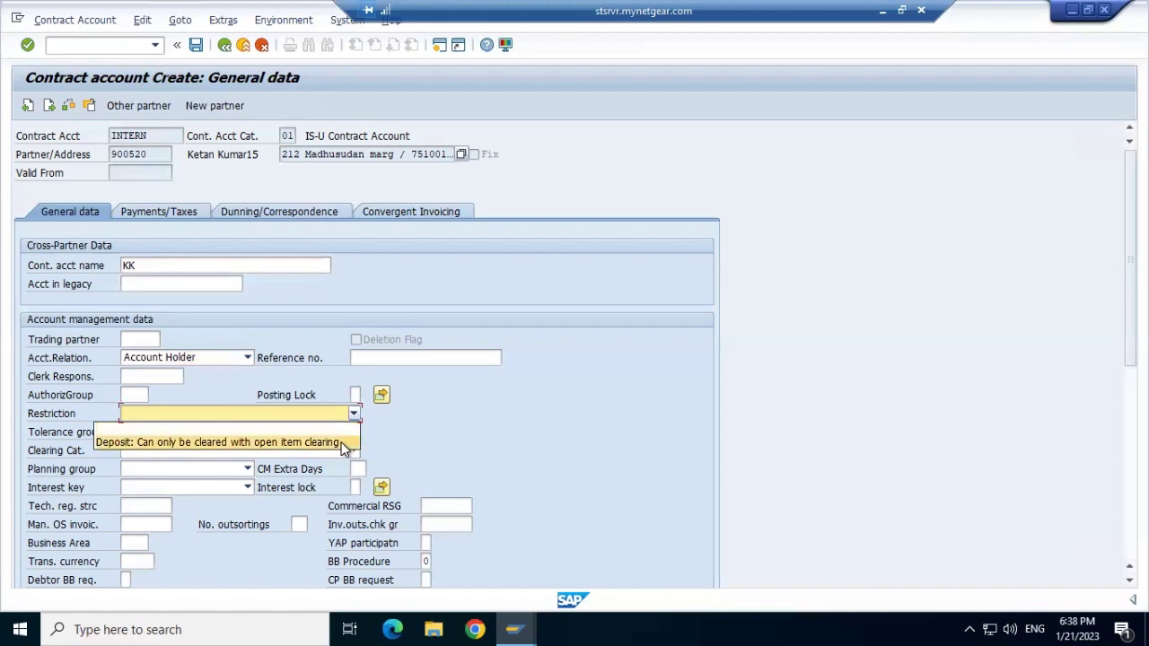
click(344, 443)
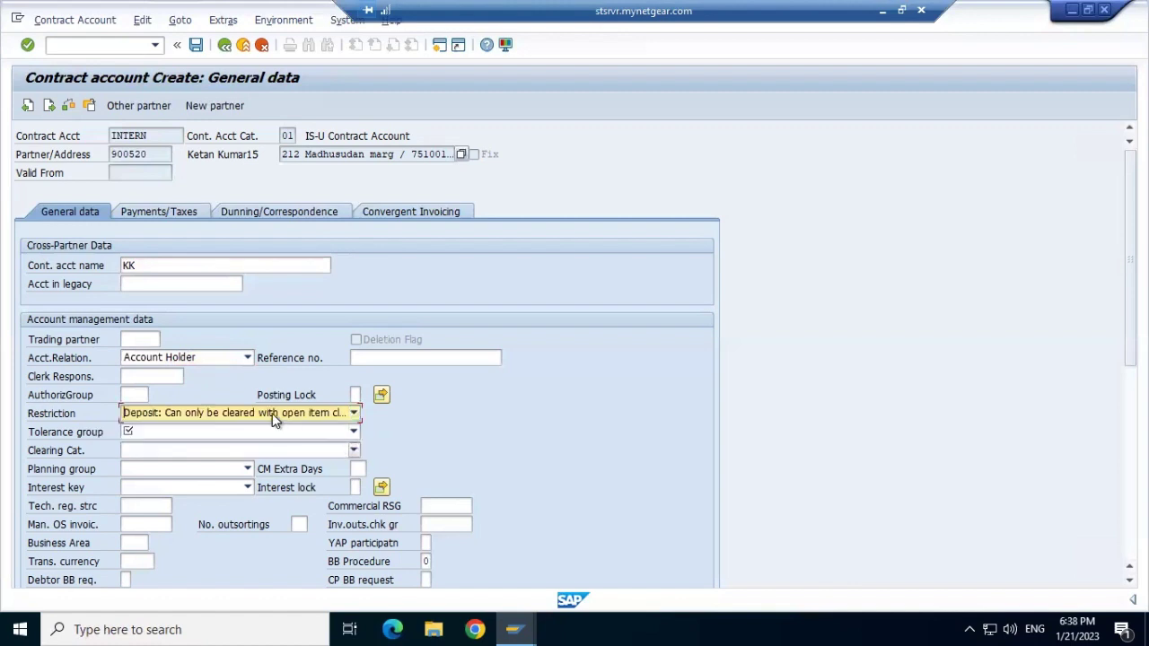
Step: Set the tolerance group to "Tolerance Group T001, 2 EUR 1%" and the clearing category to "clearing category stand cccc"
click(354, 432)
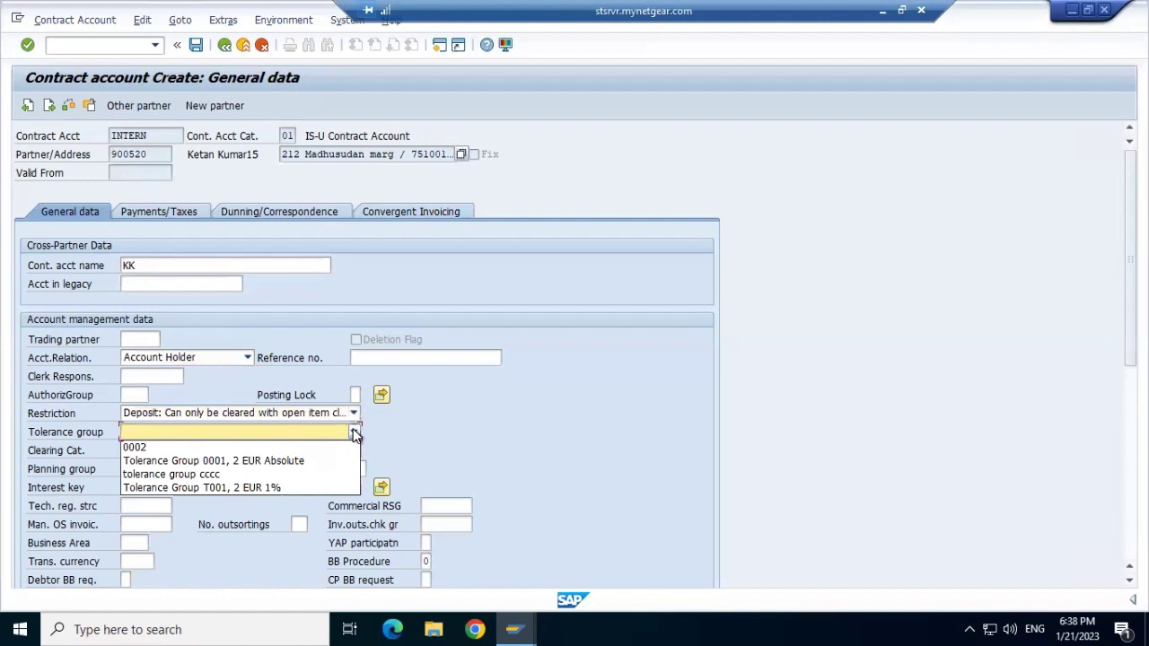
click(305, 490)
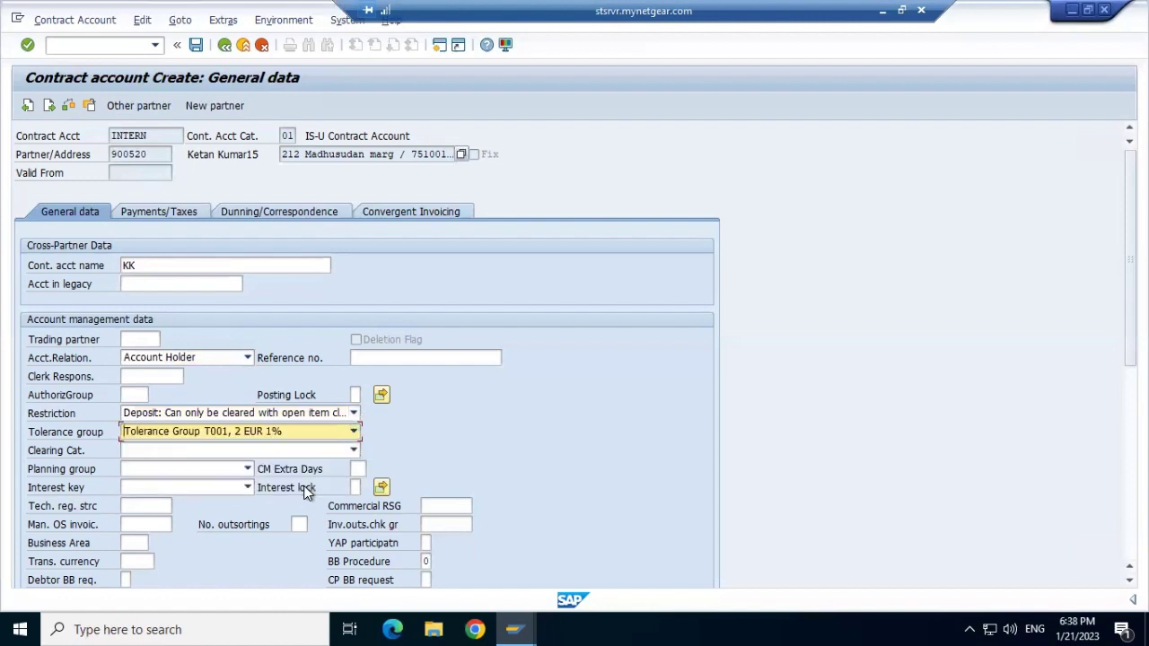
click(355, 451)
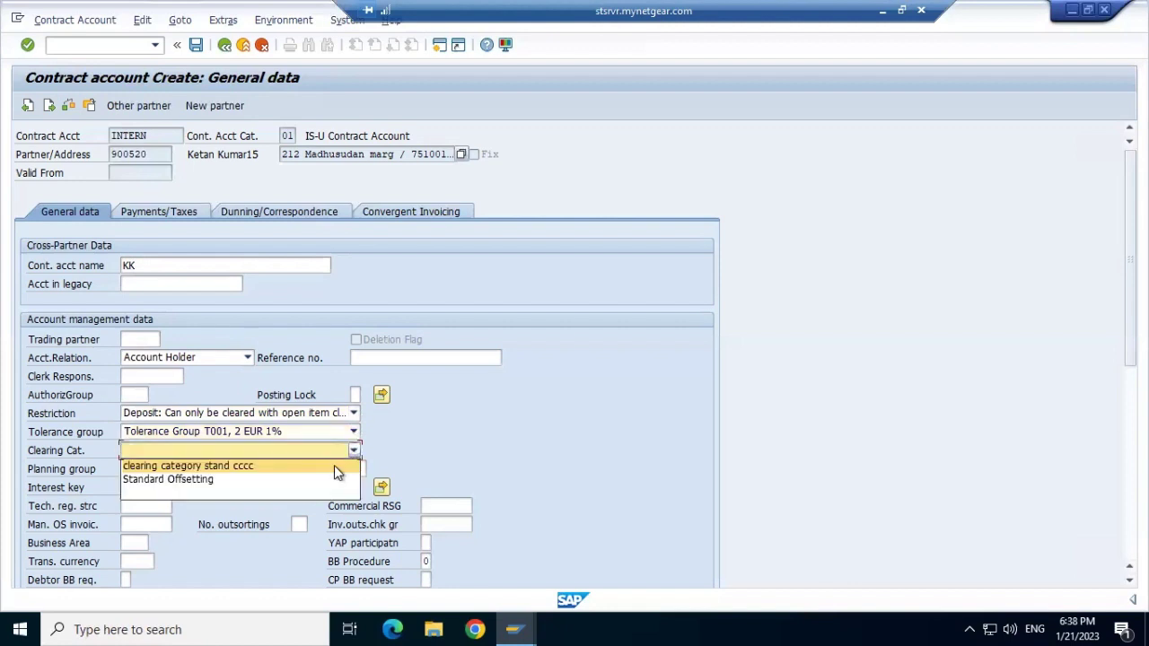
click(266, 469)
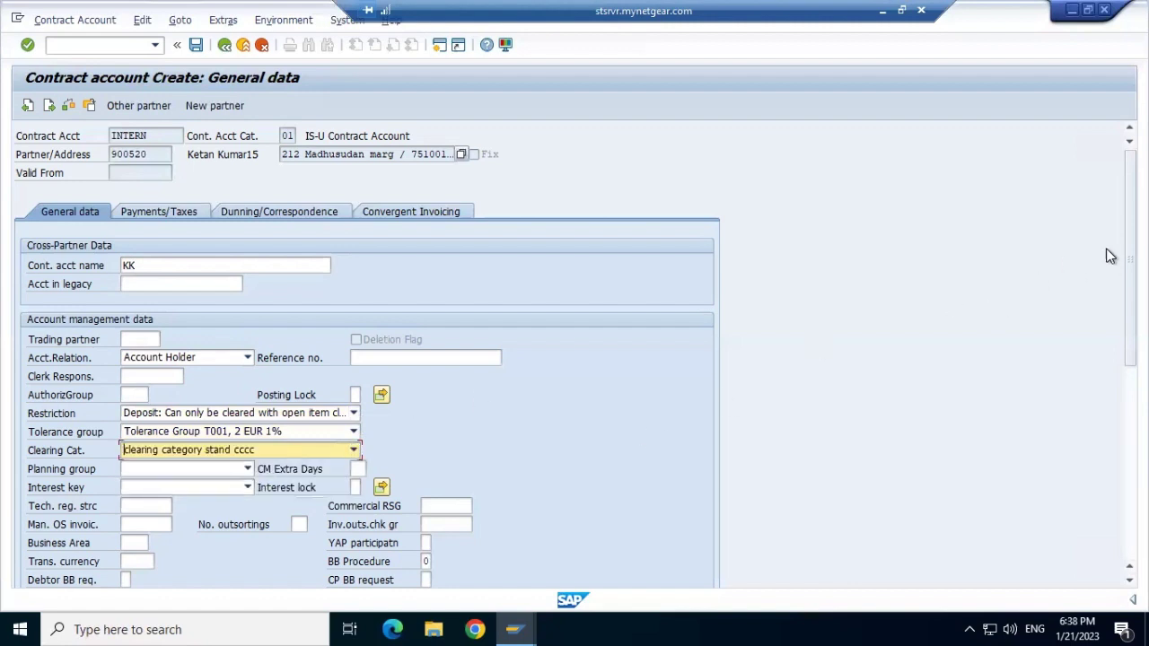
Step: Assign account class 0001 (Private customers) to the contract account
scroll(1110, 256, down, 5)
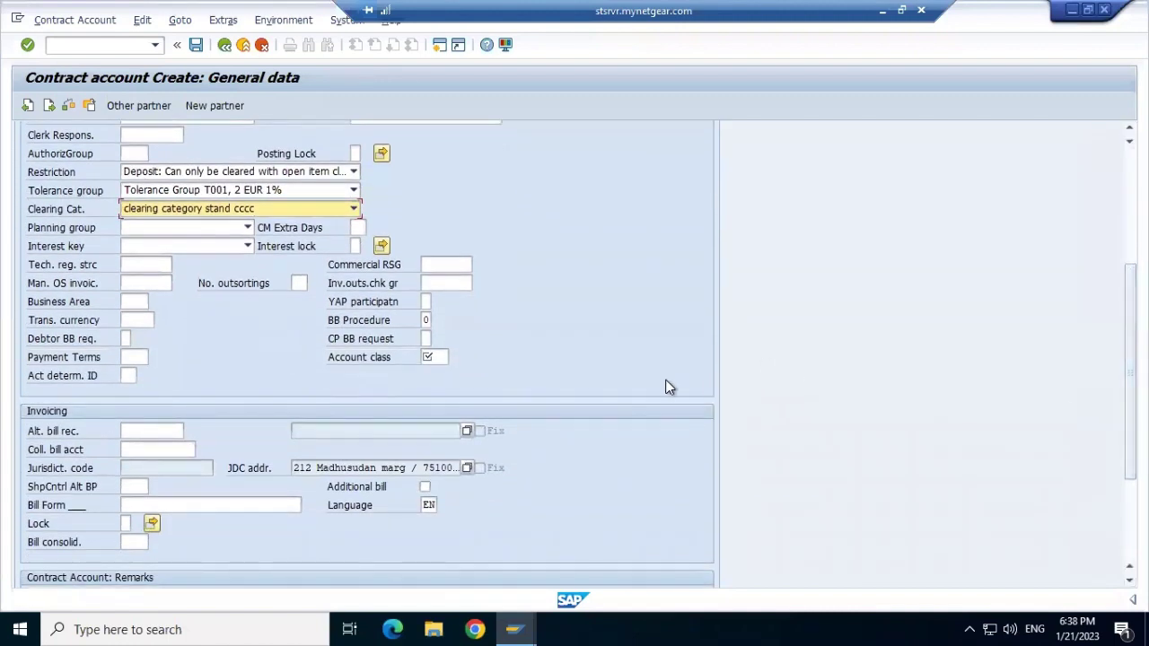
click(429, 356)
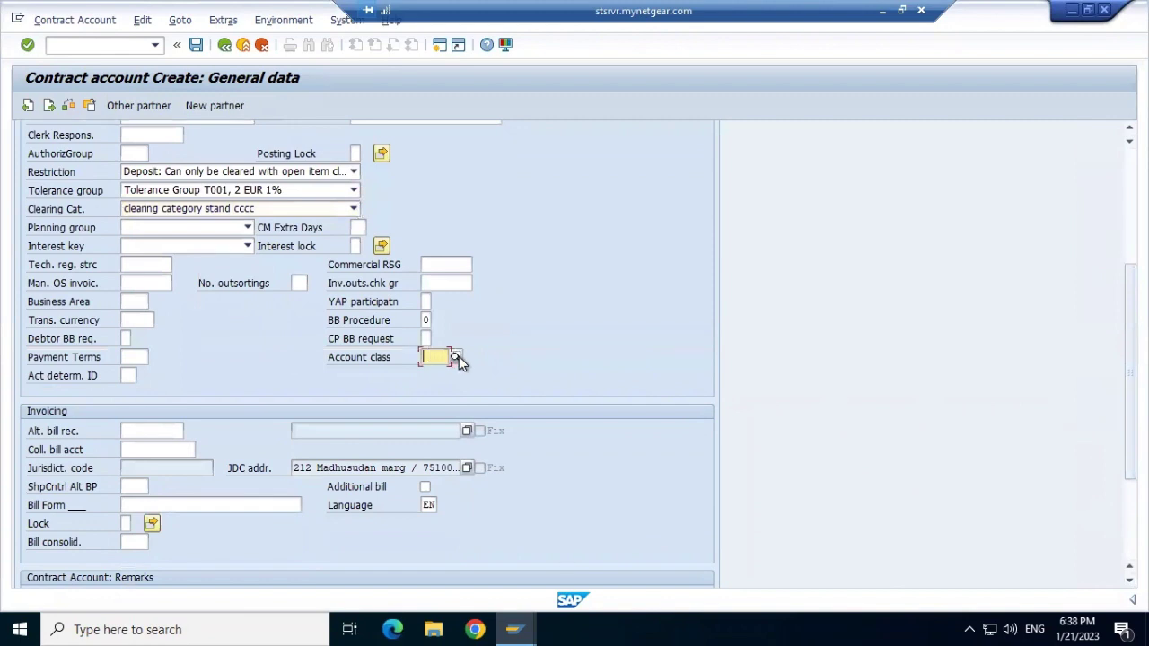
click(456, 356)
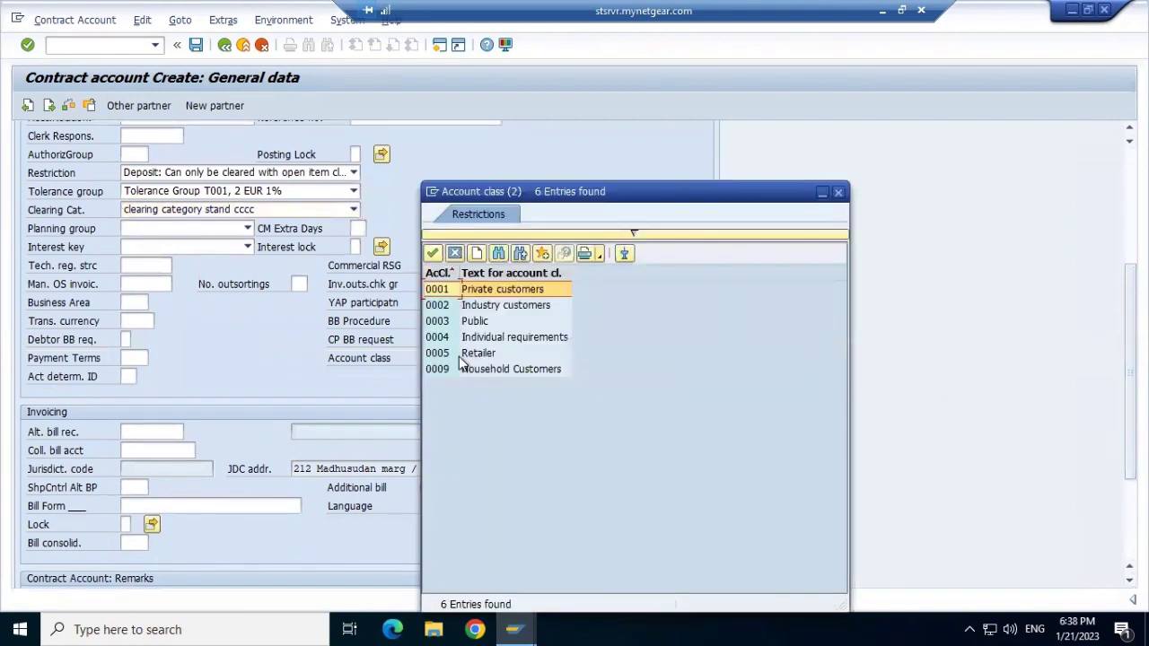
click(433, 254)
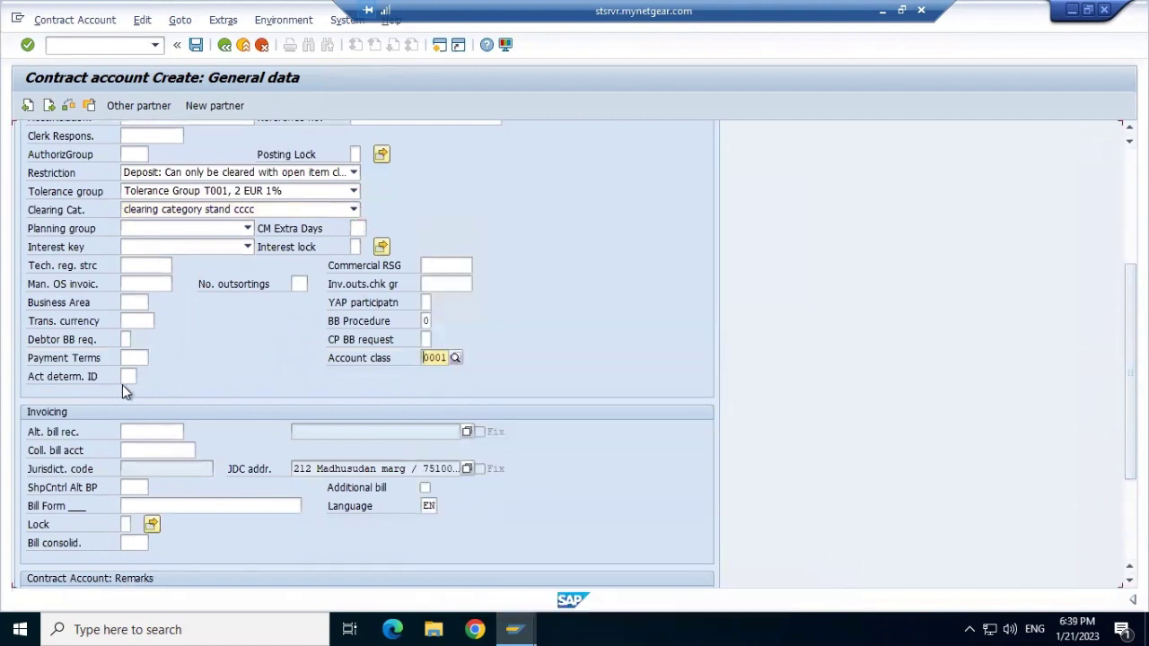
Step: Set the account determination ID to 01 (Residential Customers) and the payment terms to 0001
click(131, 376)
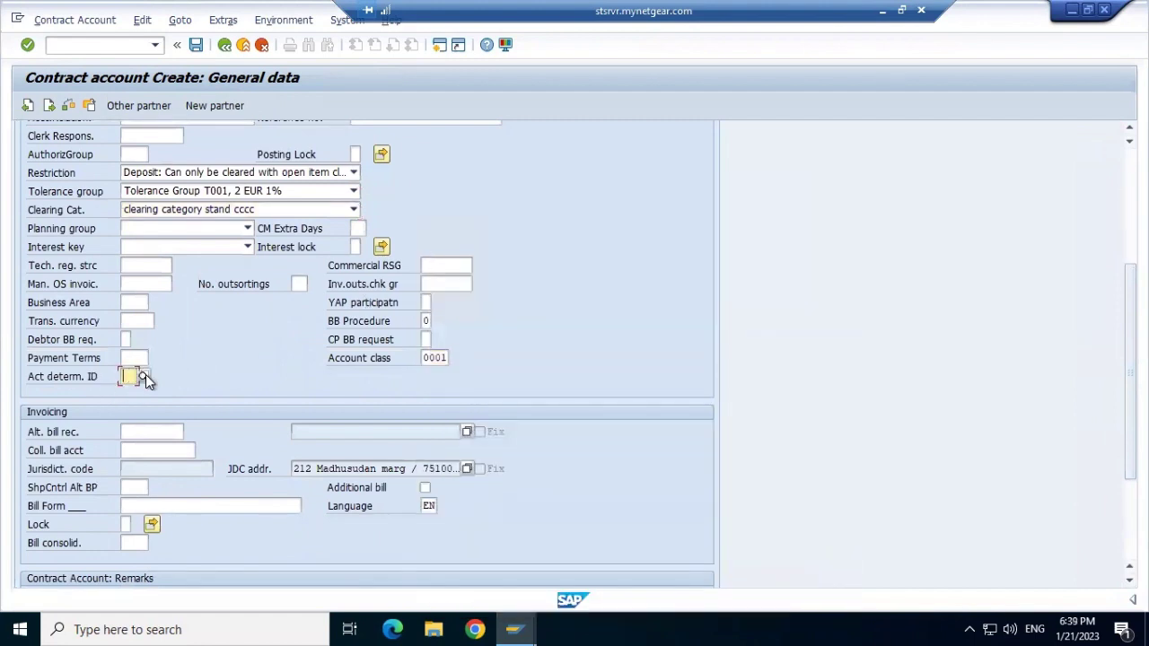
click(146, 378)
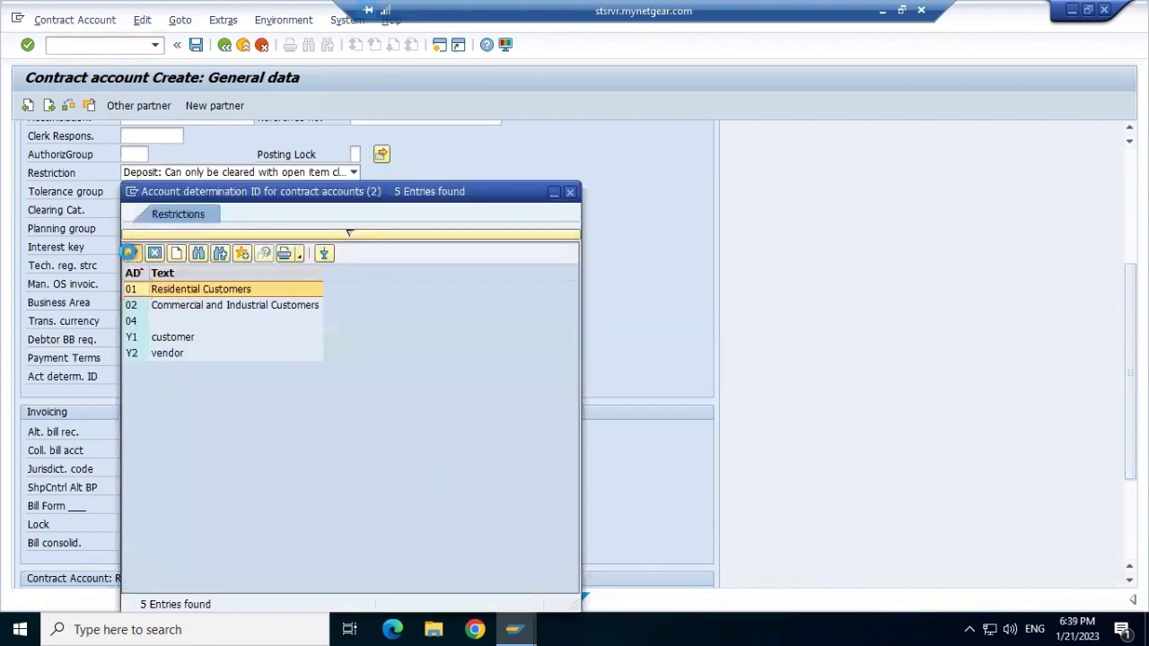
click(132, 253)
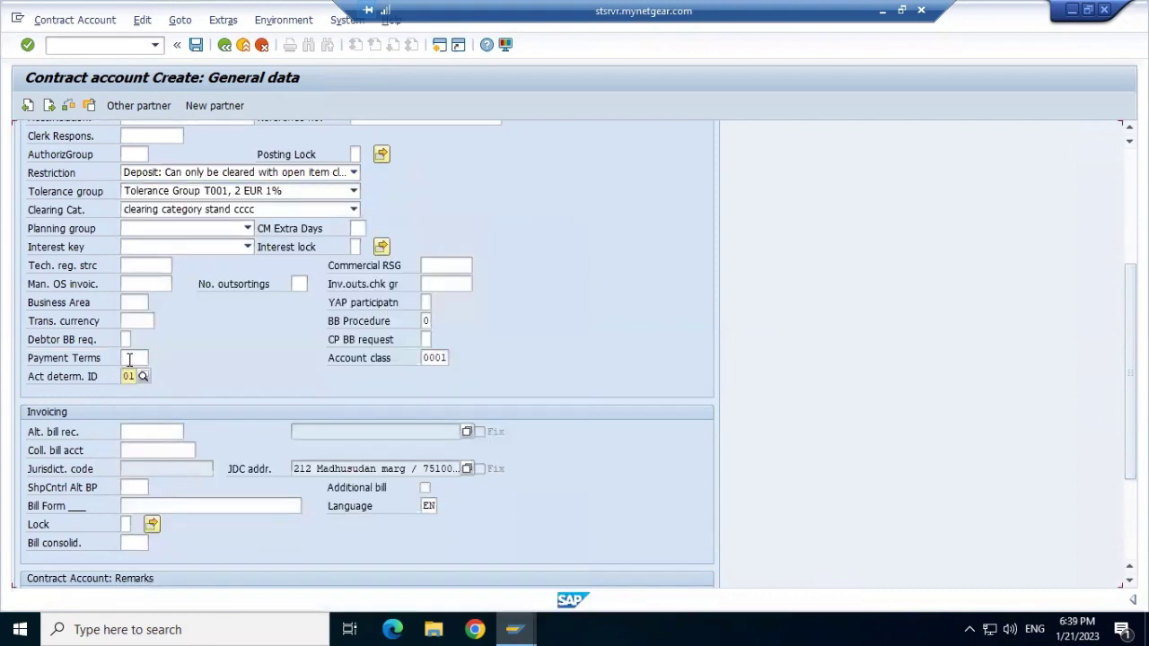
click(129, 358)
click(154, 357)
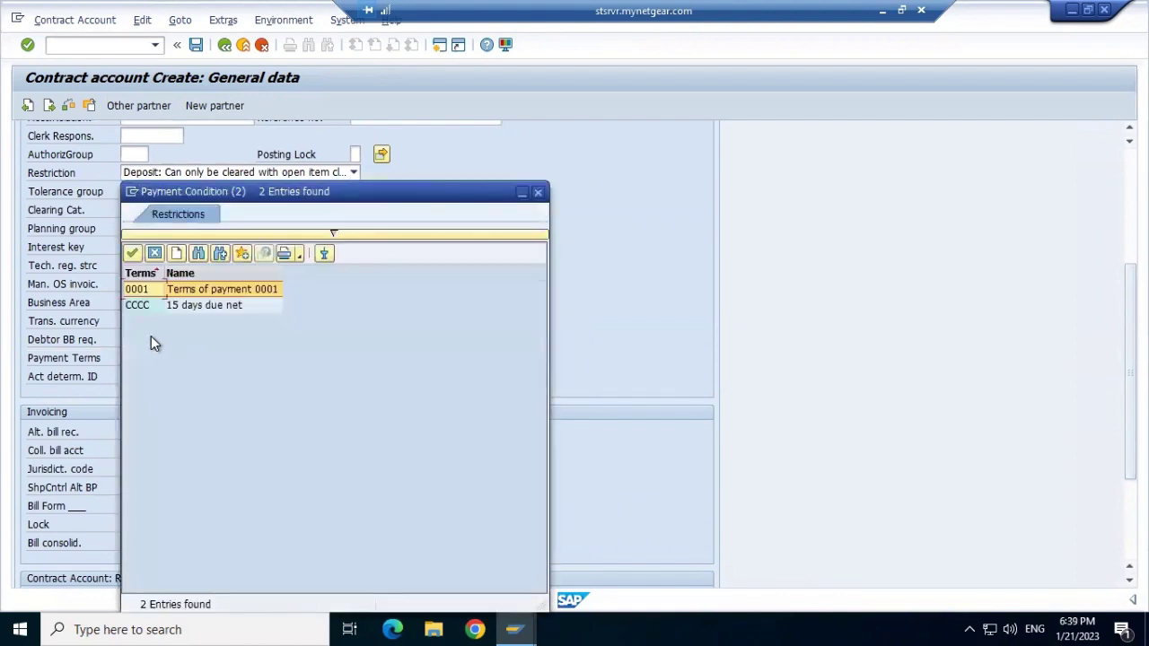
click(131, 255)
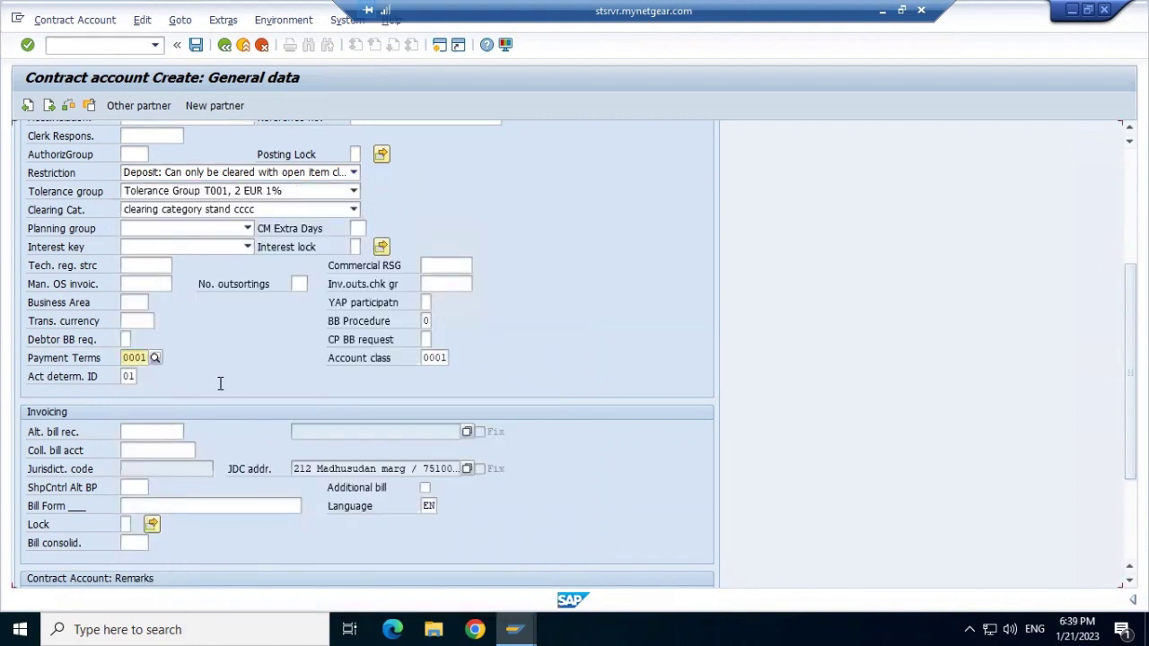
Step: Look up the possible values for the BB Procedure in the account management data
click(418, 321)
click(425, 321)
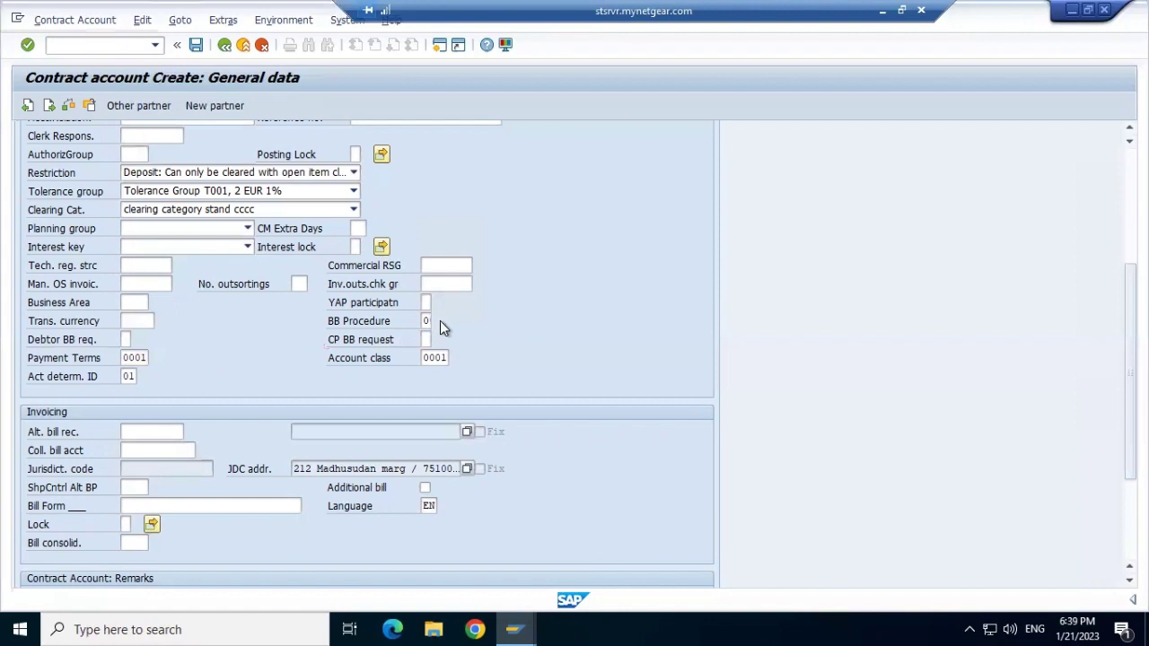
click(439, 320)
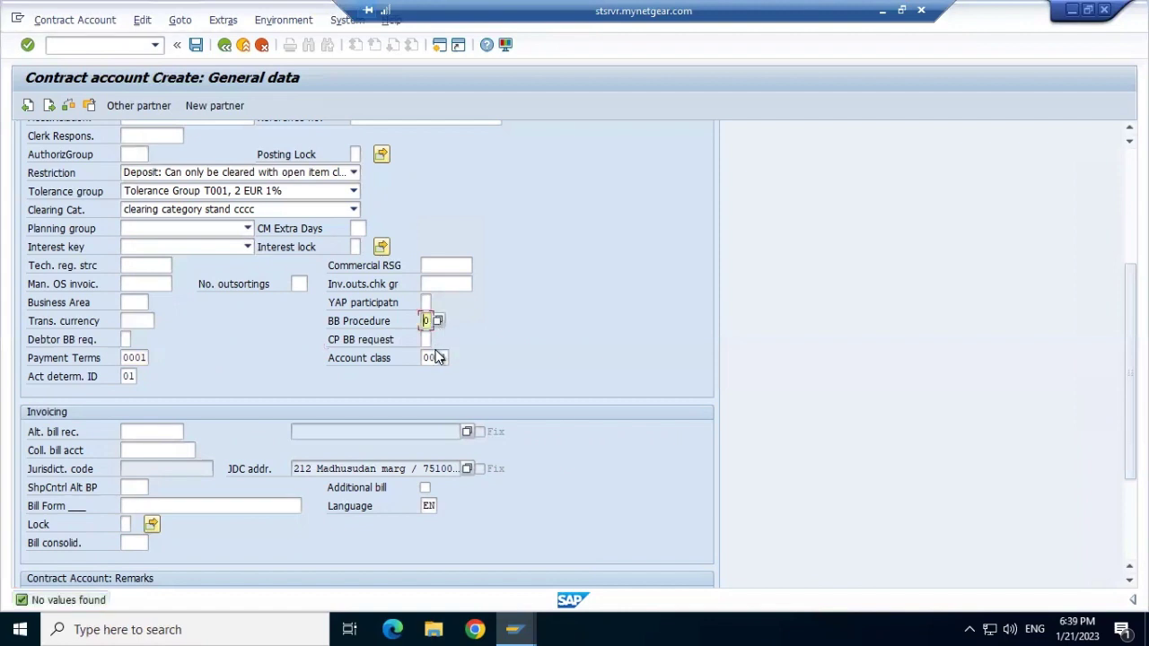
Step: Choose IS_U_BI_BILL as the bill form in the invoicing data and review the rest of the general data
click(185, 503)
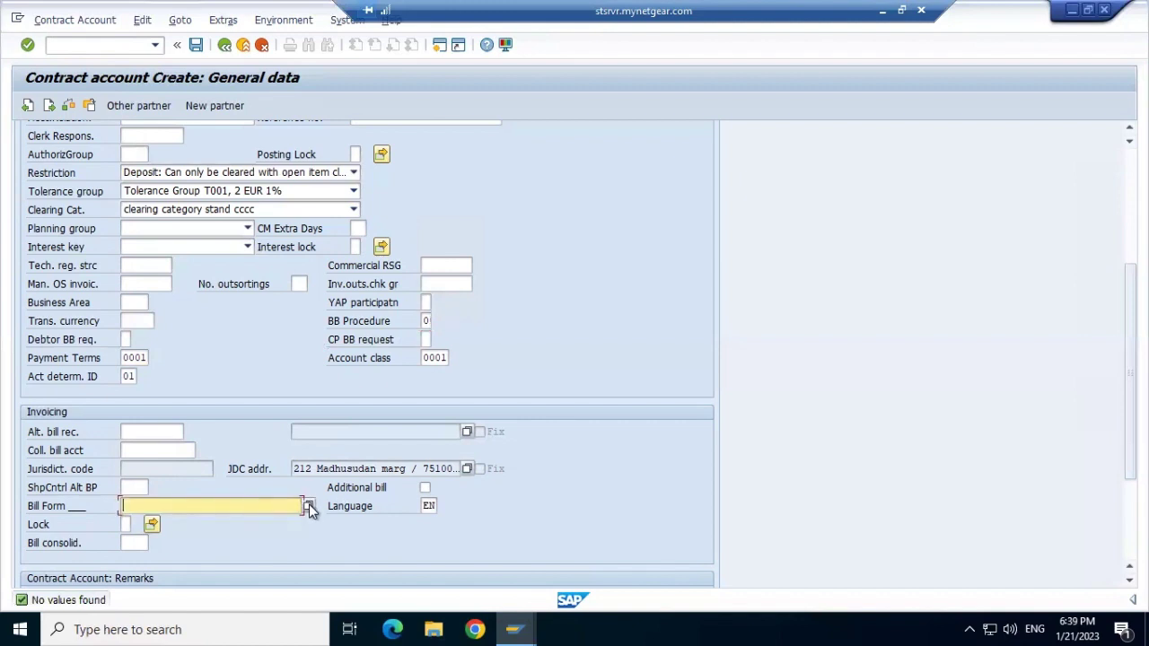
click(308, 507)
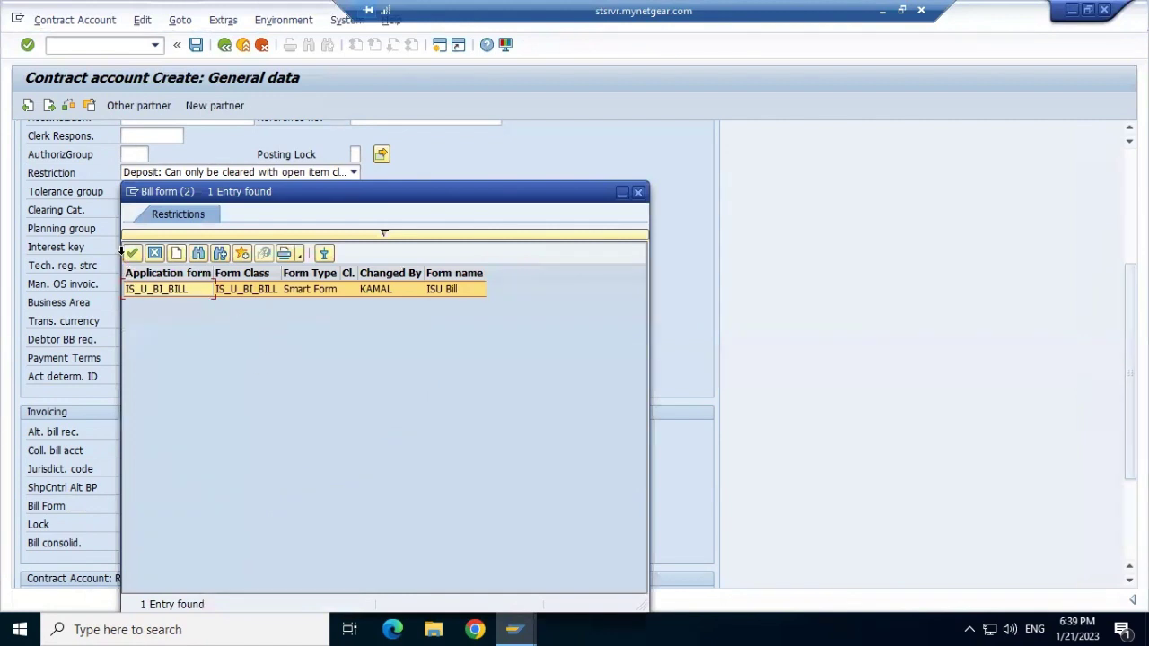
click(132, 253)
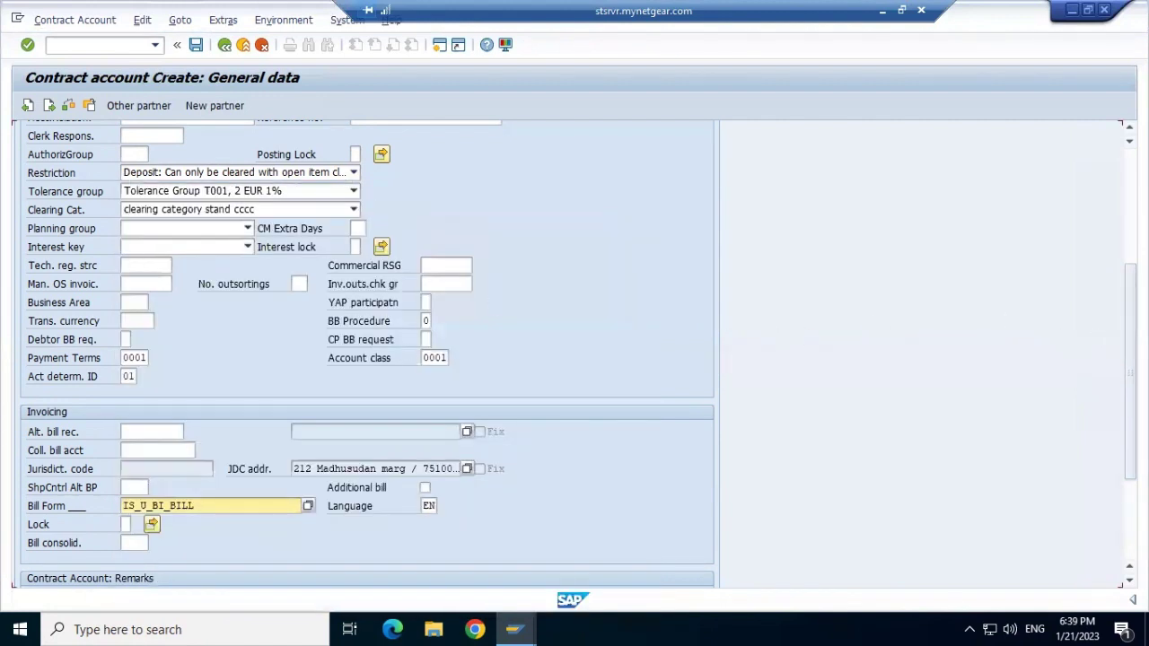
scroll(1083, 285, down, 5)
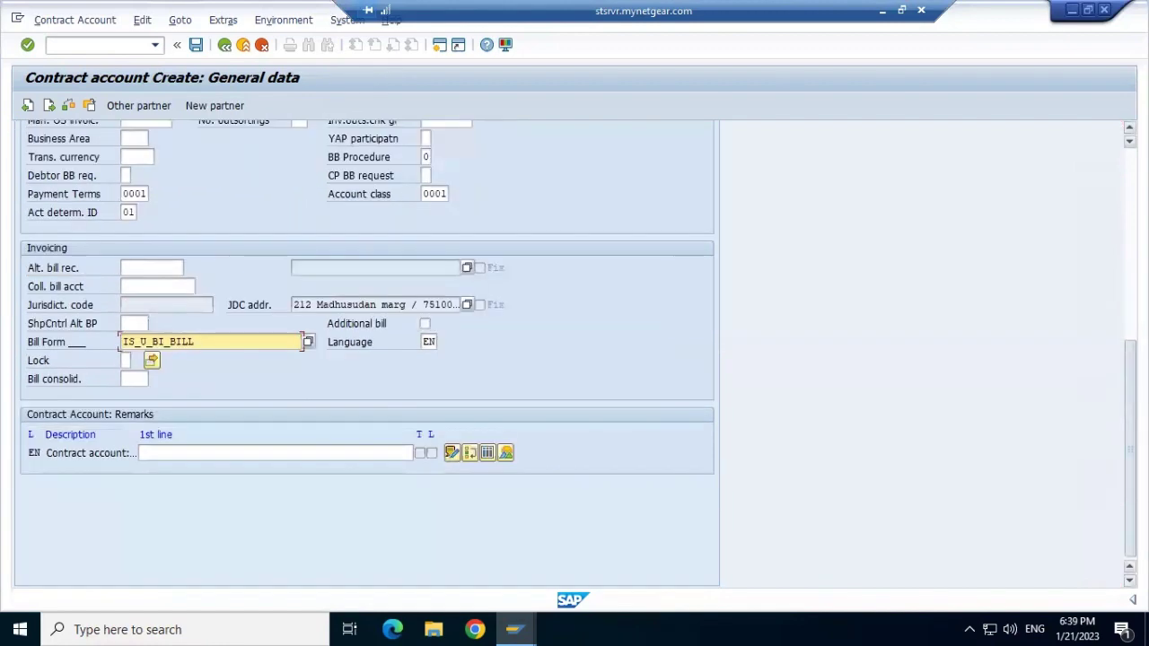
scroll(1084, 285, up, 5)
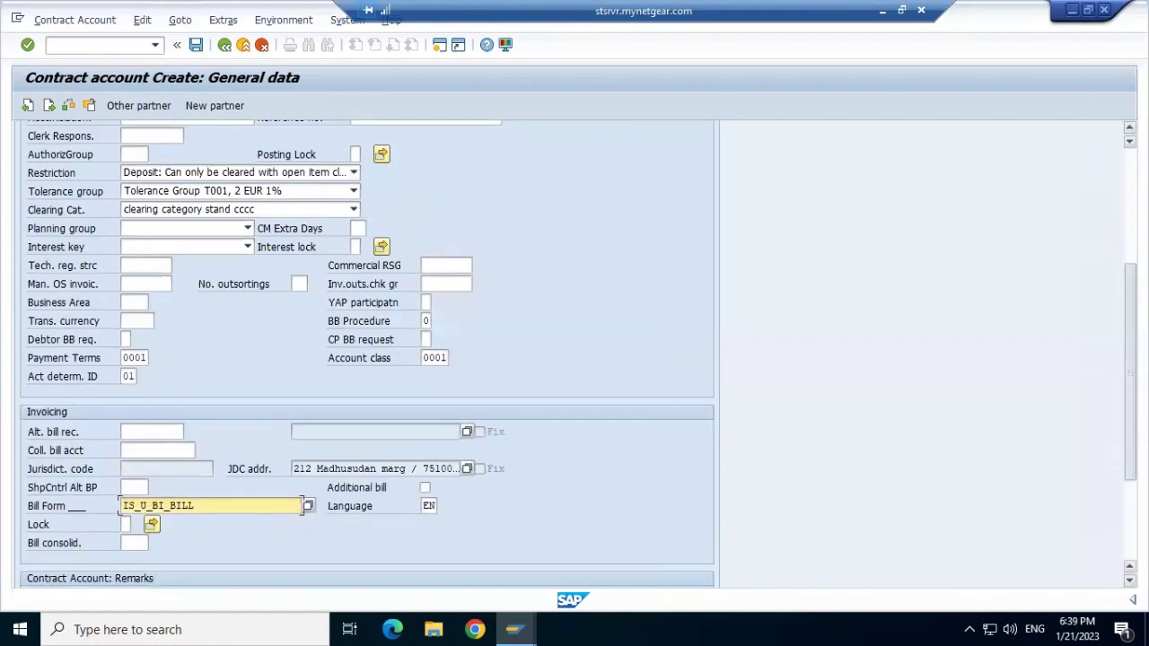
scroll(1086, 87, up, 5)
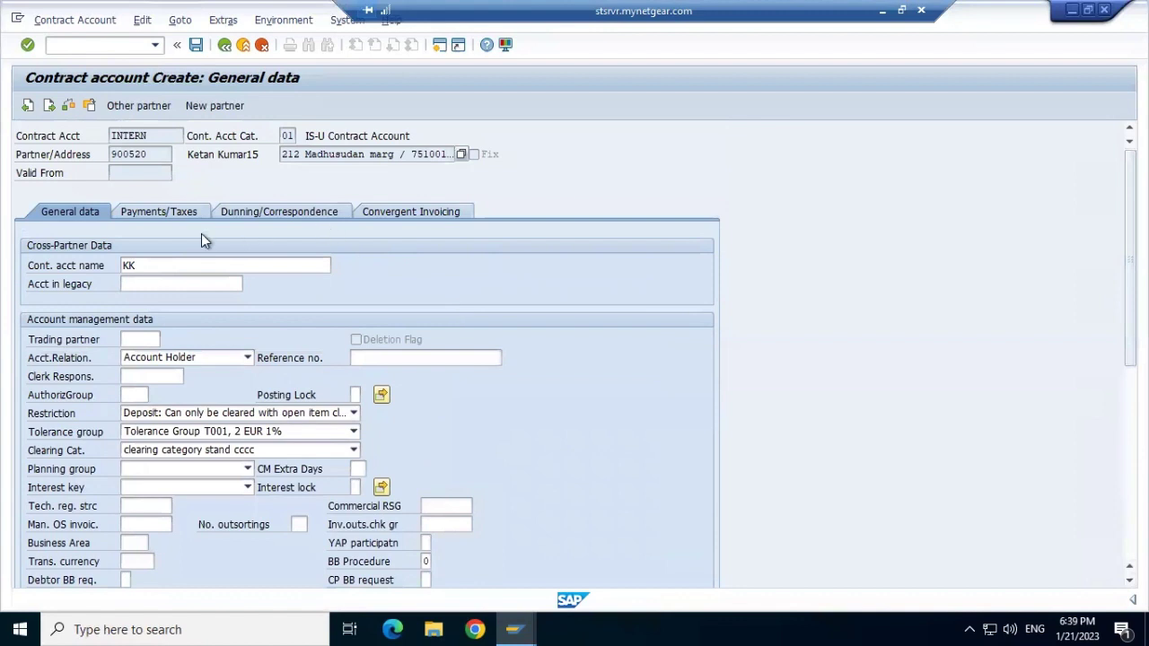
Step: In the payments and taxes data, set the company code group and the standard company code to ENST and validate the entries
click(157, 212)
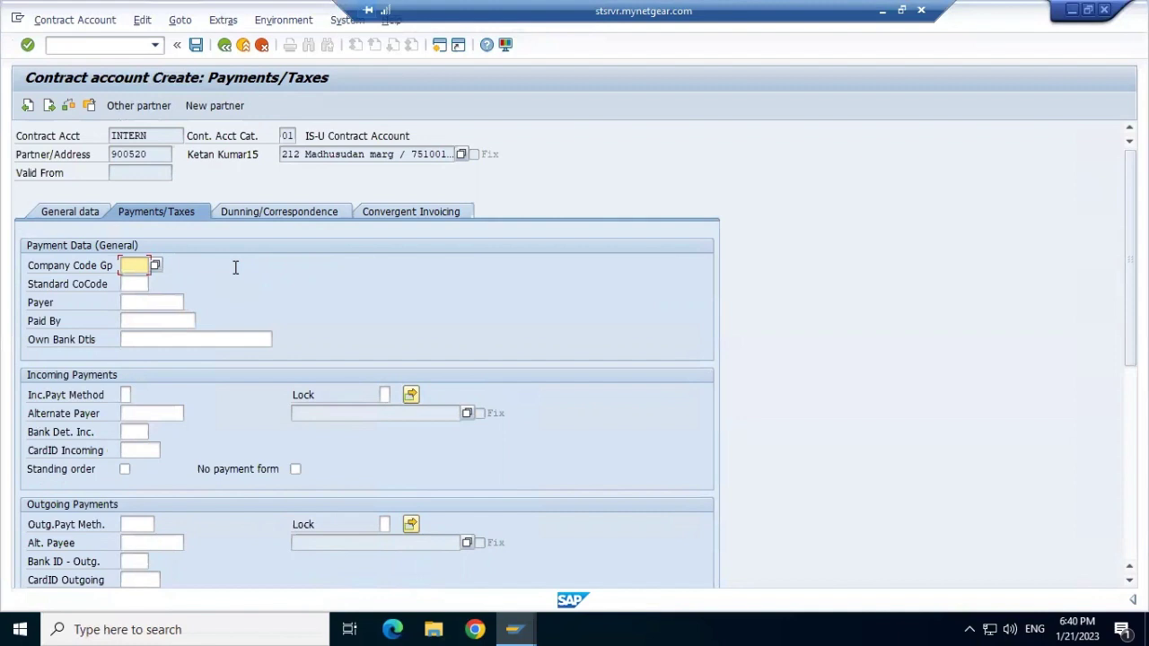
click(156, 267)
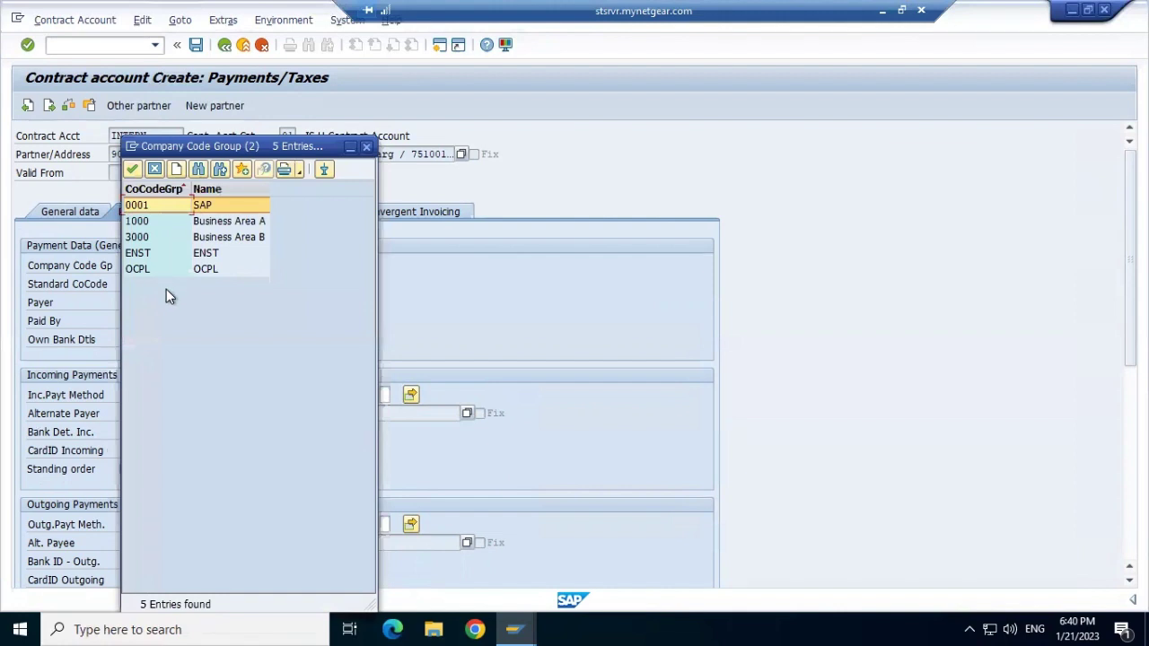
double_click(146, 255)
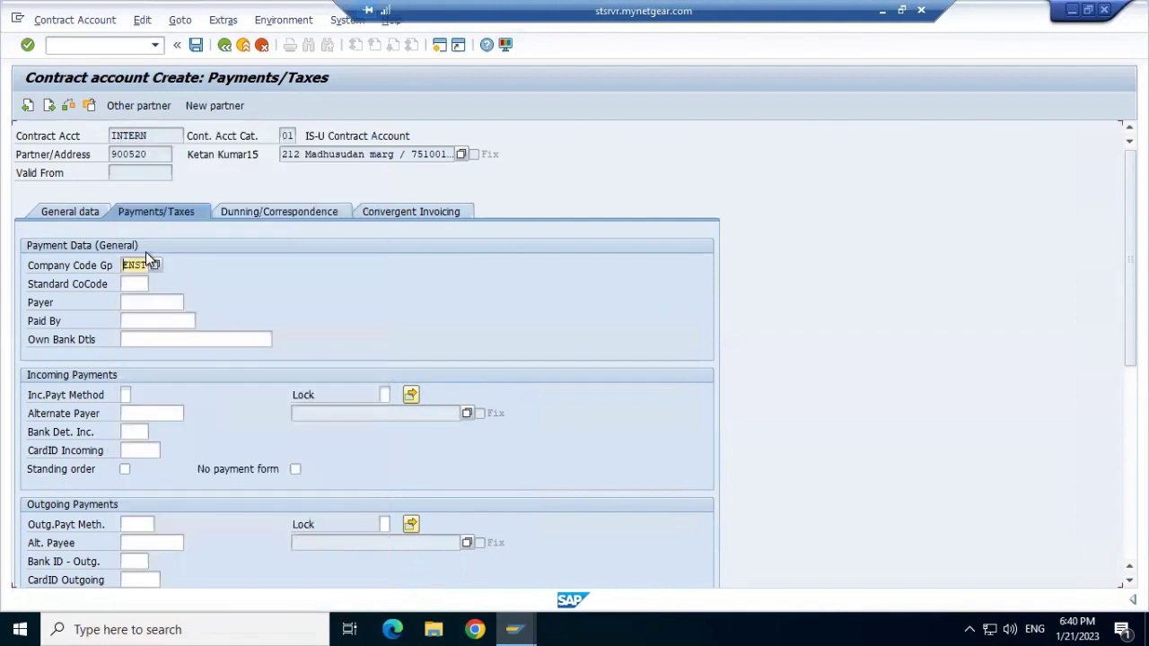
click(134, 282)
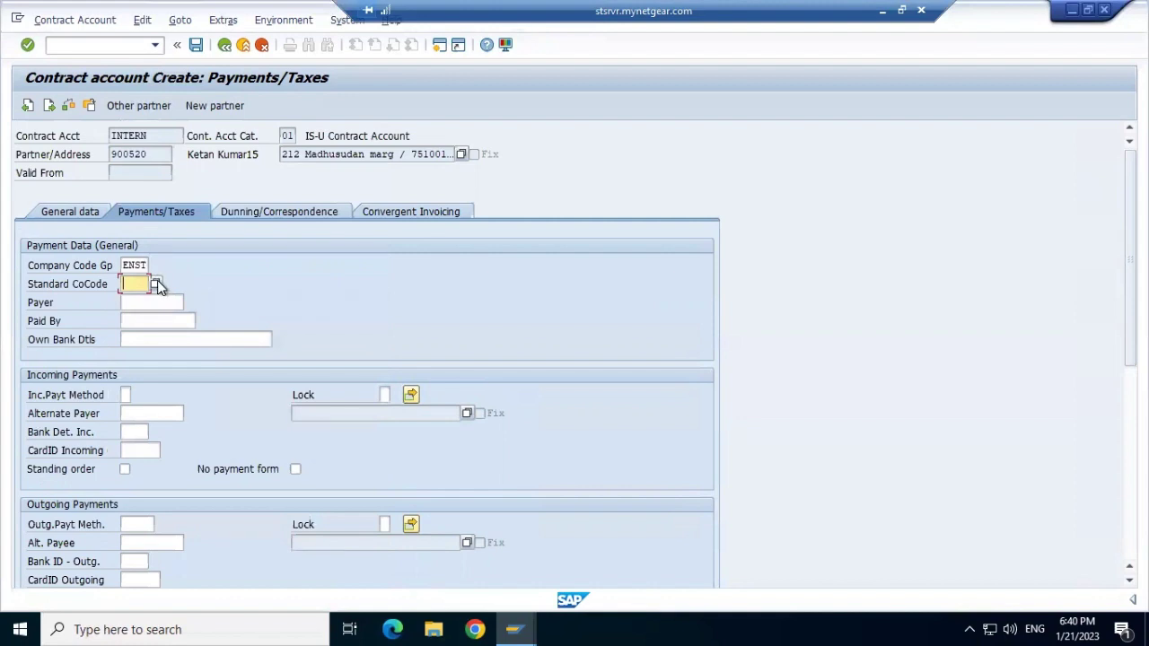
click(157, 282)
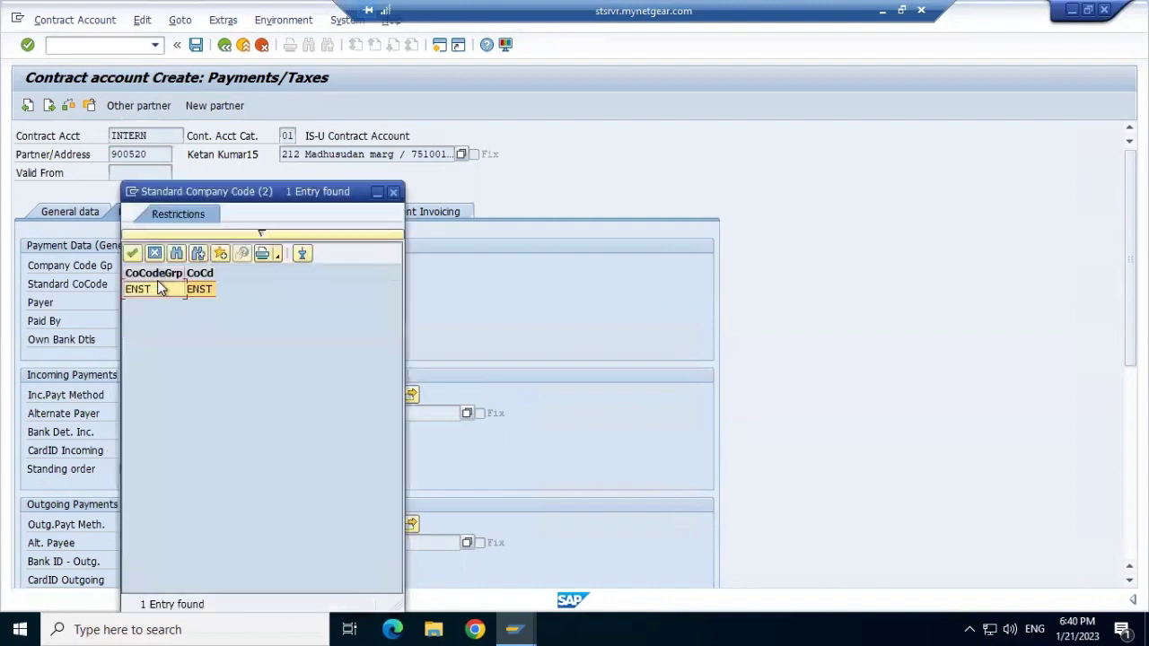
click(133, 252)
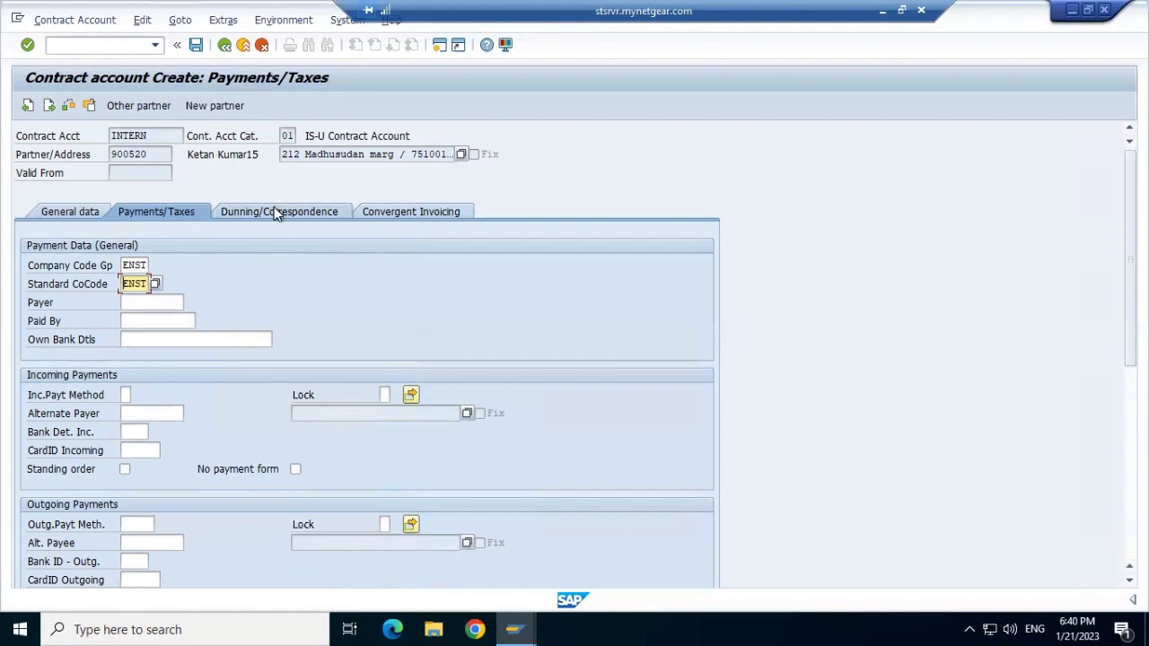
key(Return)
Step: Set the tax determination procedure to 1 (Cash accounting)
scroll(274, 206, down, 1)
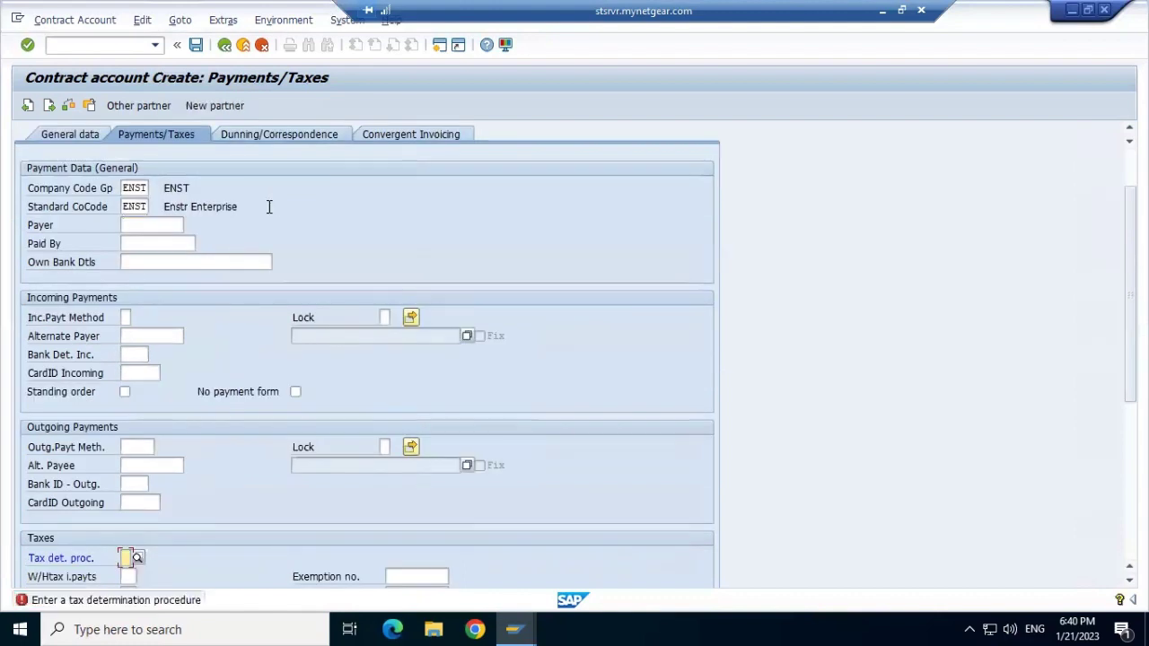
click(134, 558)
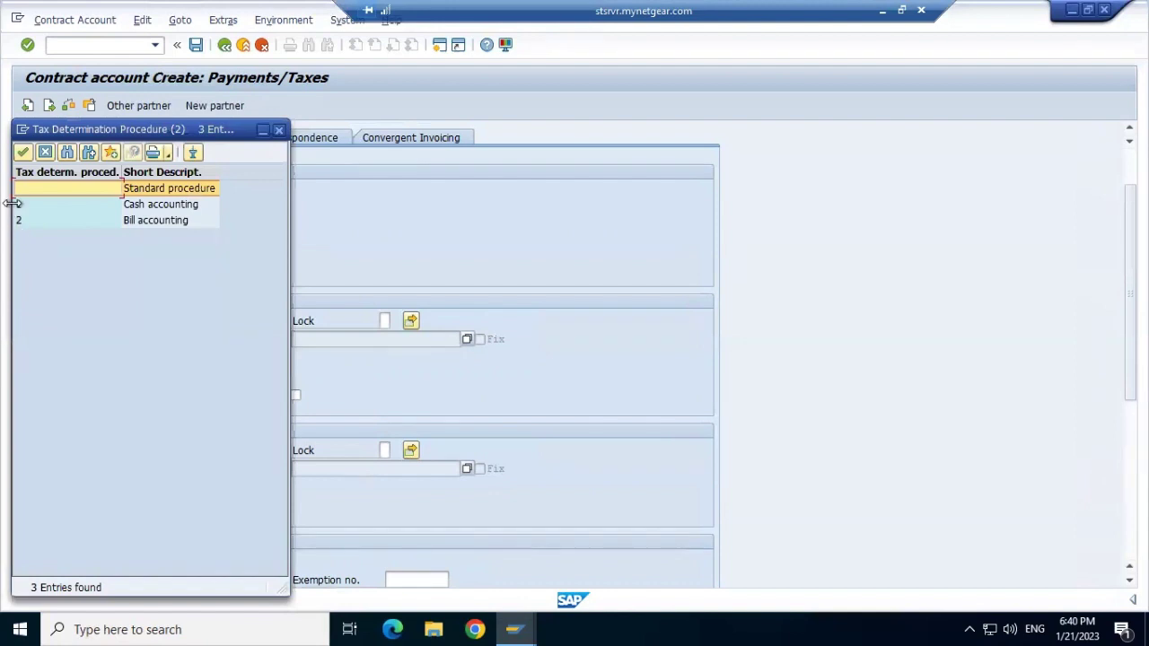
double_click(28, 204)
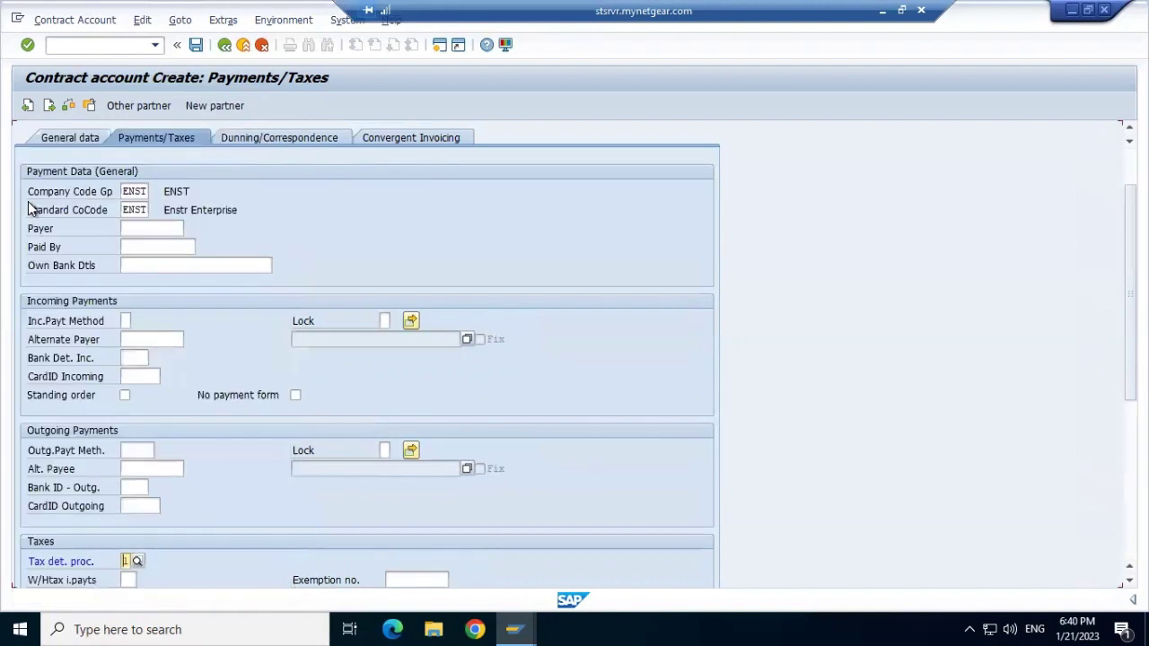
Step: Choose "Dunning Procedure 01" in the dunning control data and return to the general data
click(241, 134)
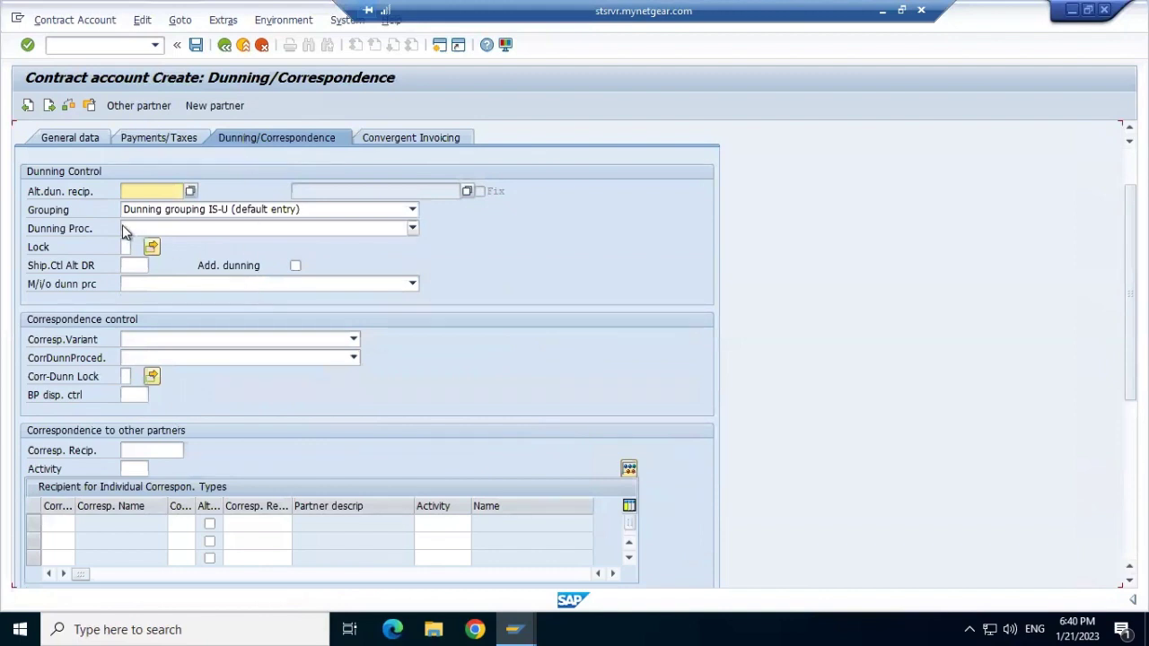
click(412, 230)
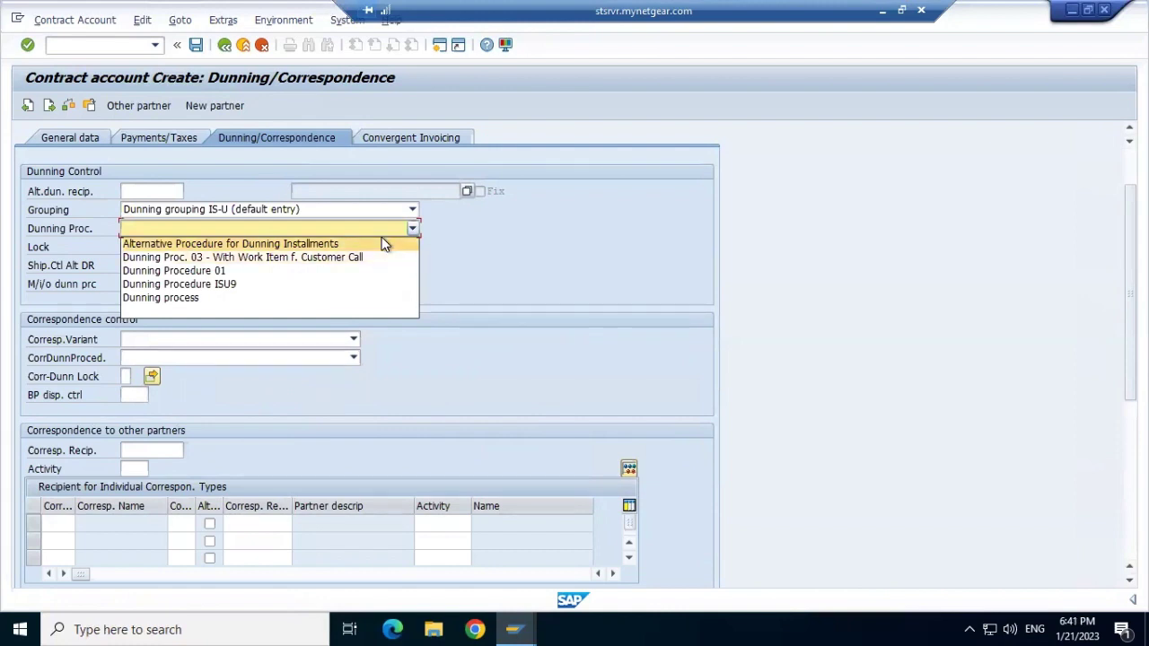
click(331, 272)
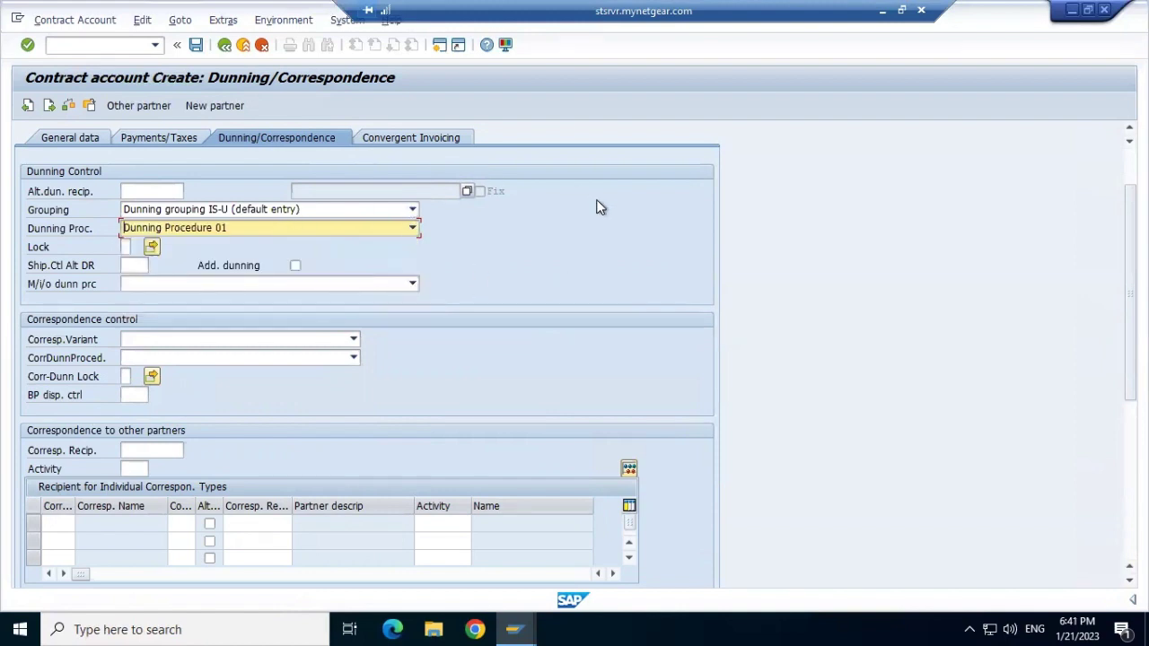
click(425, 139)
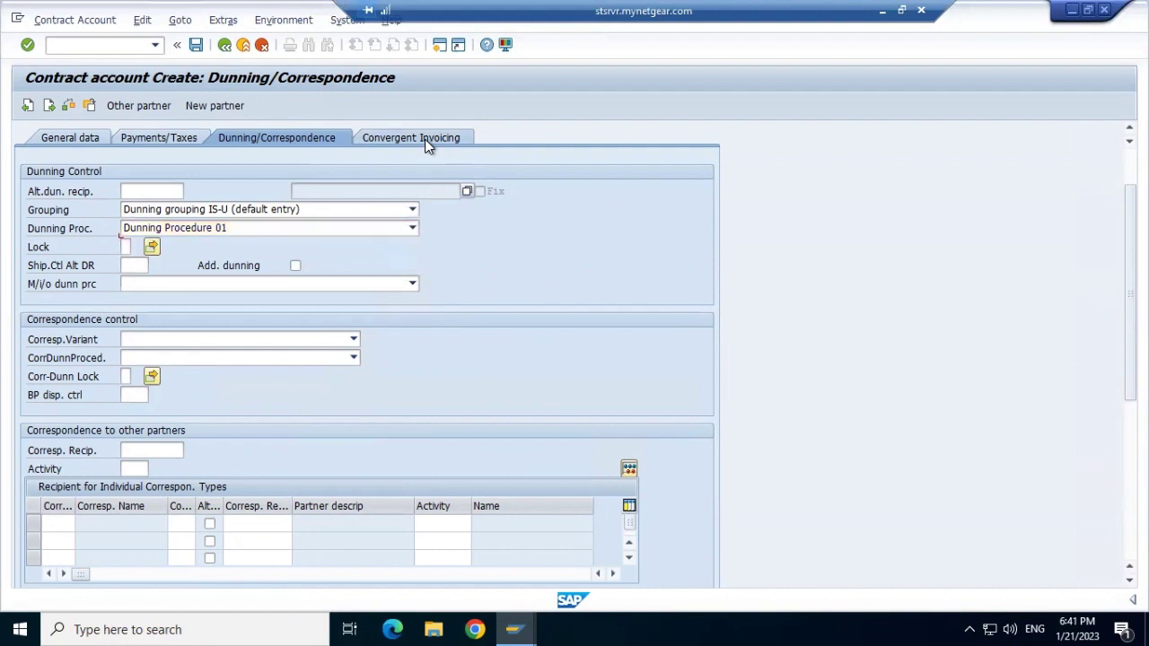
click(82, 137)
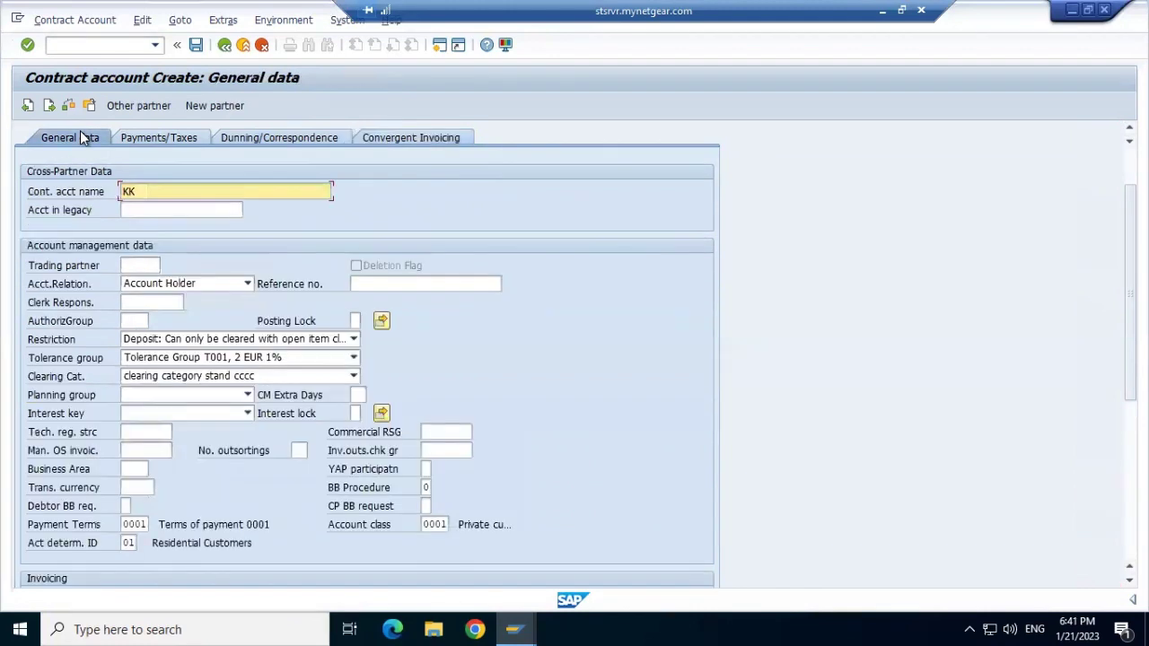
Step: Try to save the contract account, set the cash payer budget billing request to 1 (One Budget Billing Request for All Due Dates), and retry saving
click(197, 46)
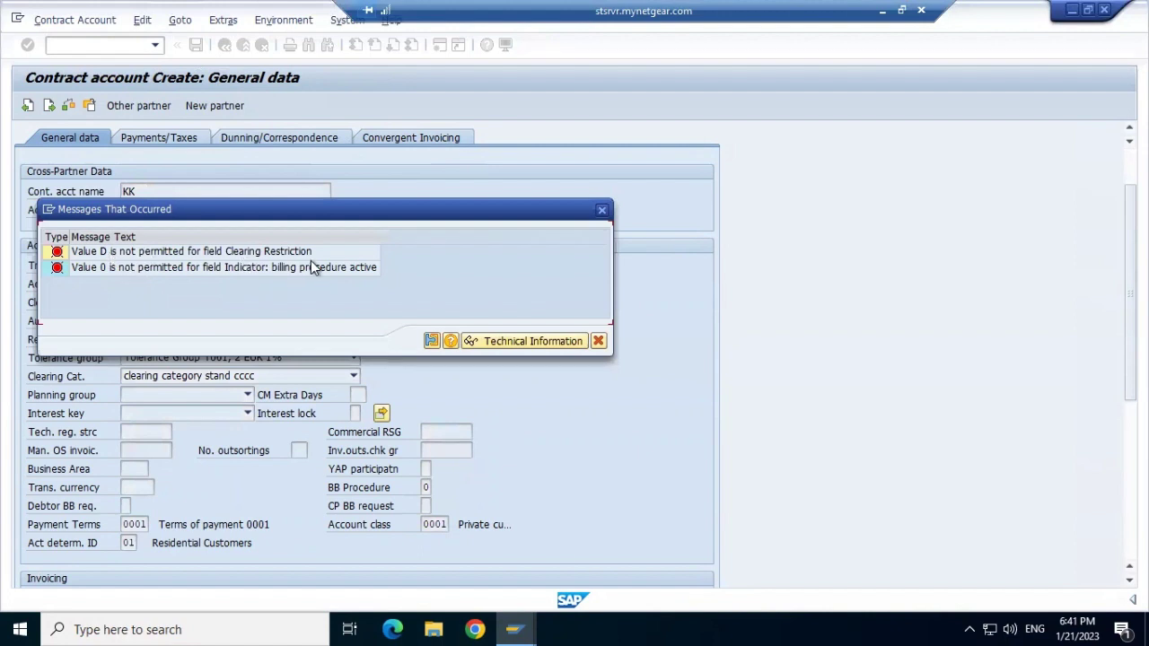
click(602, 212)
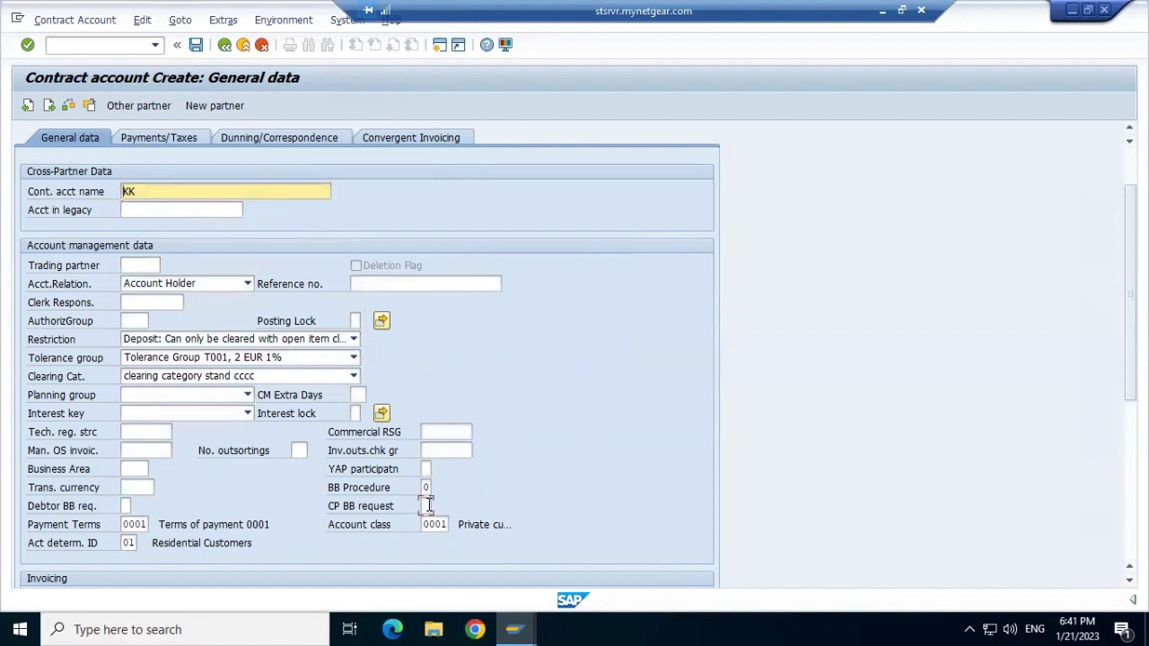
click(428, 506)
click(437, 506)
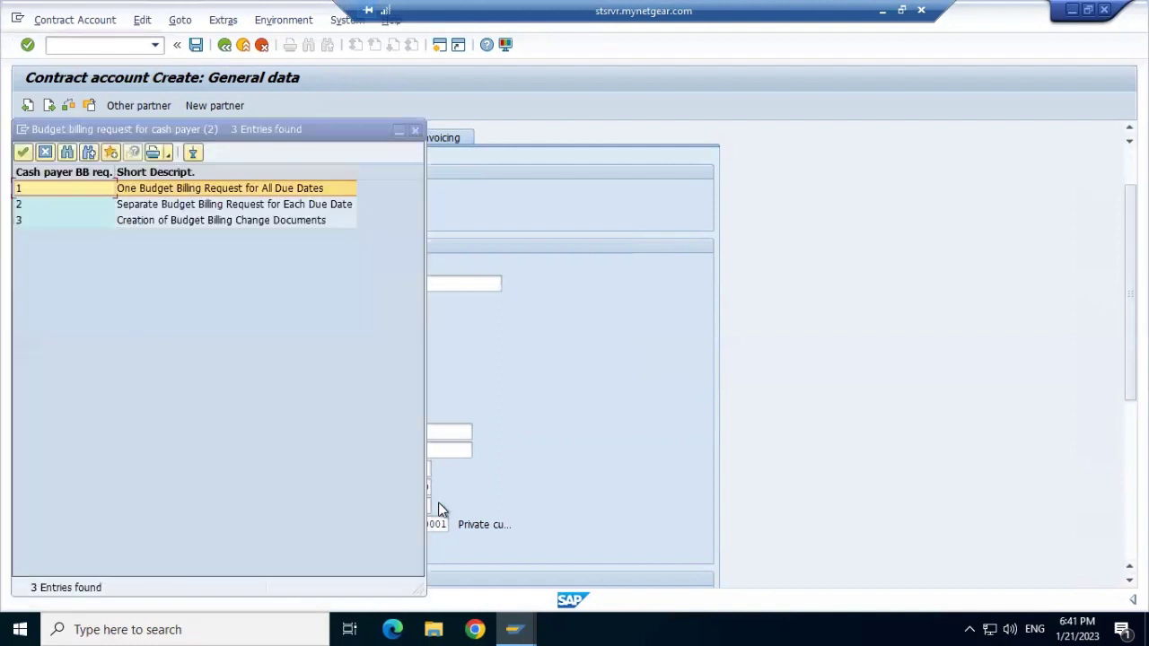
click(23, 154)
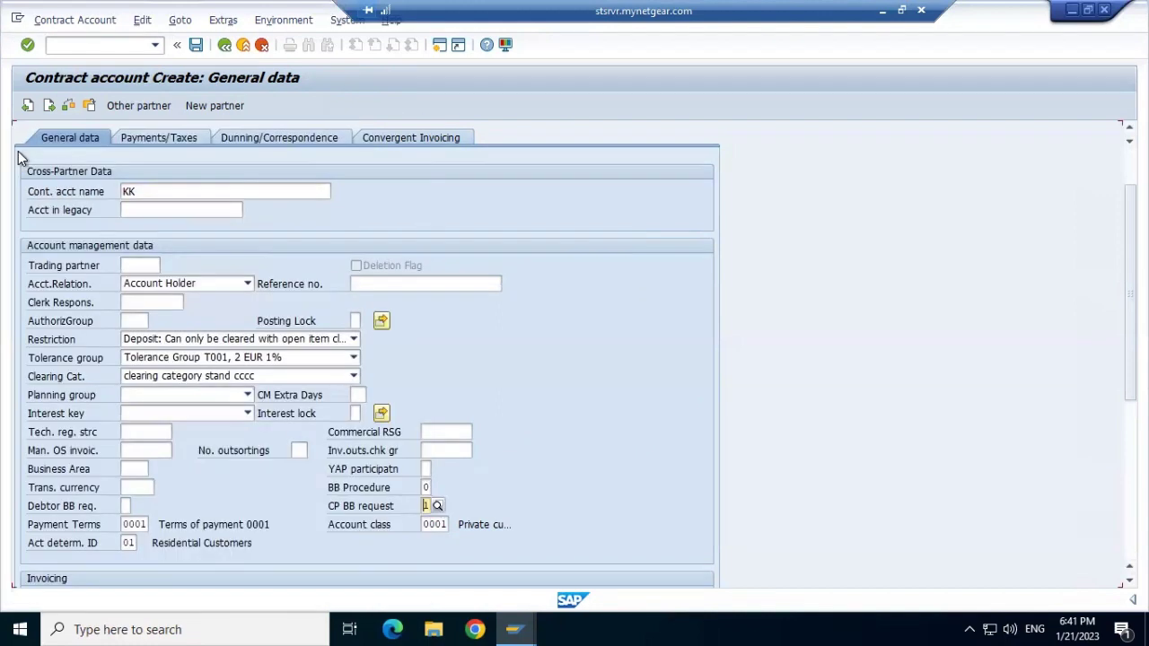
click(197, 46)
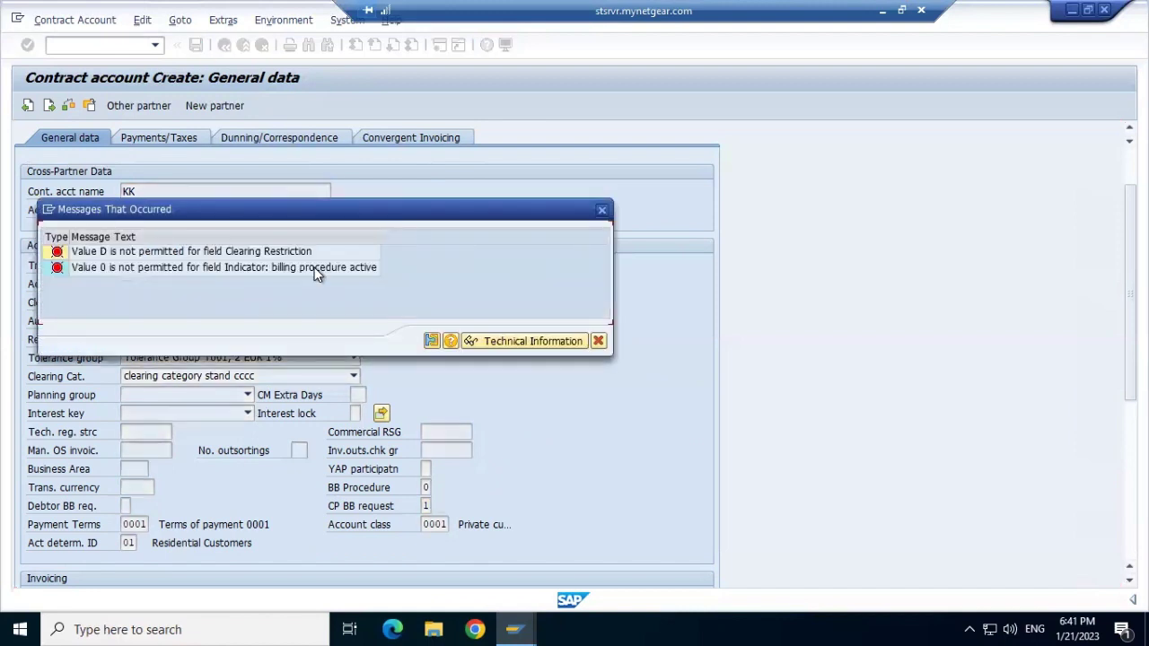
click(601, 210)
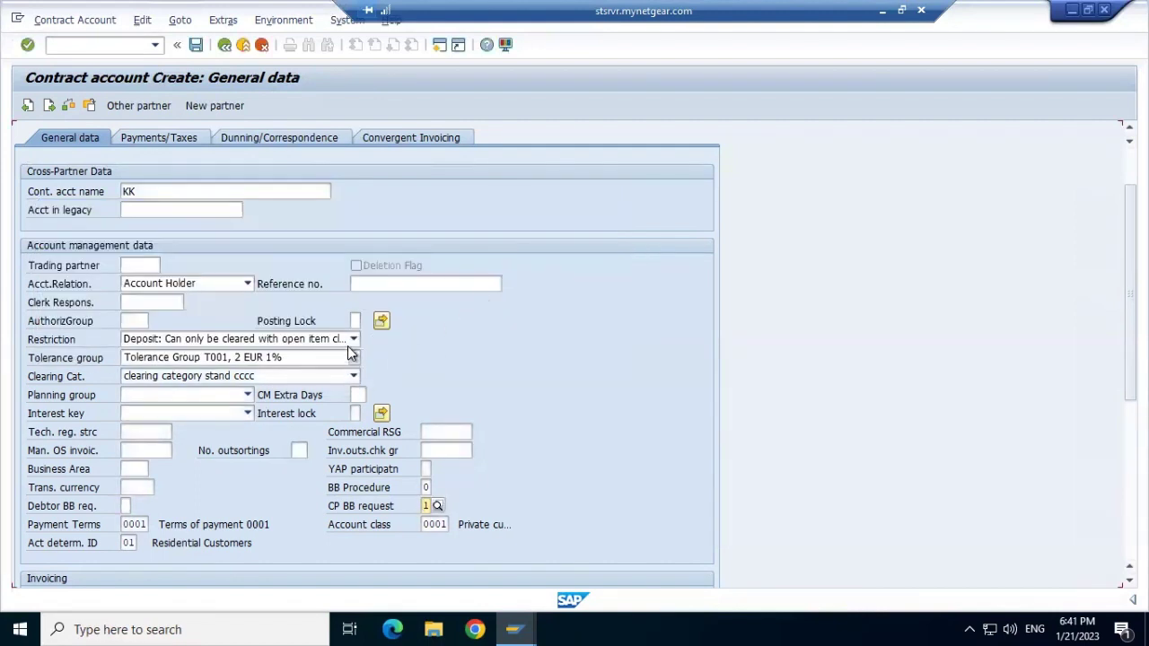
Step: Clear the clearing restriction in the account management data and try to save the contract account again
click(352, 341)
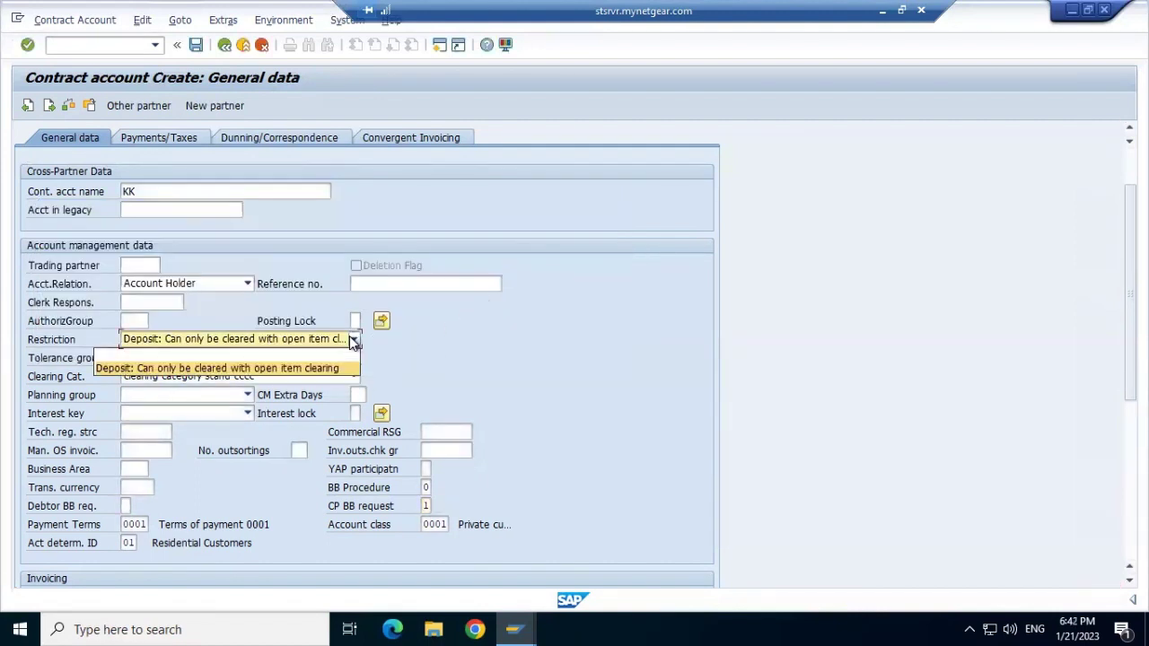
click(329, 359)
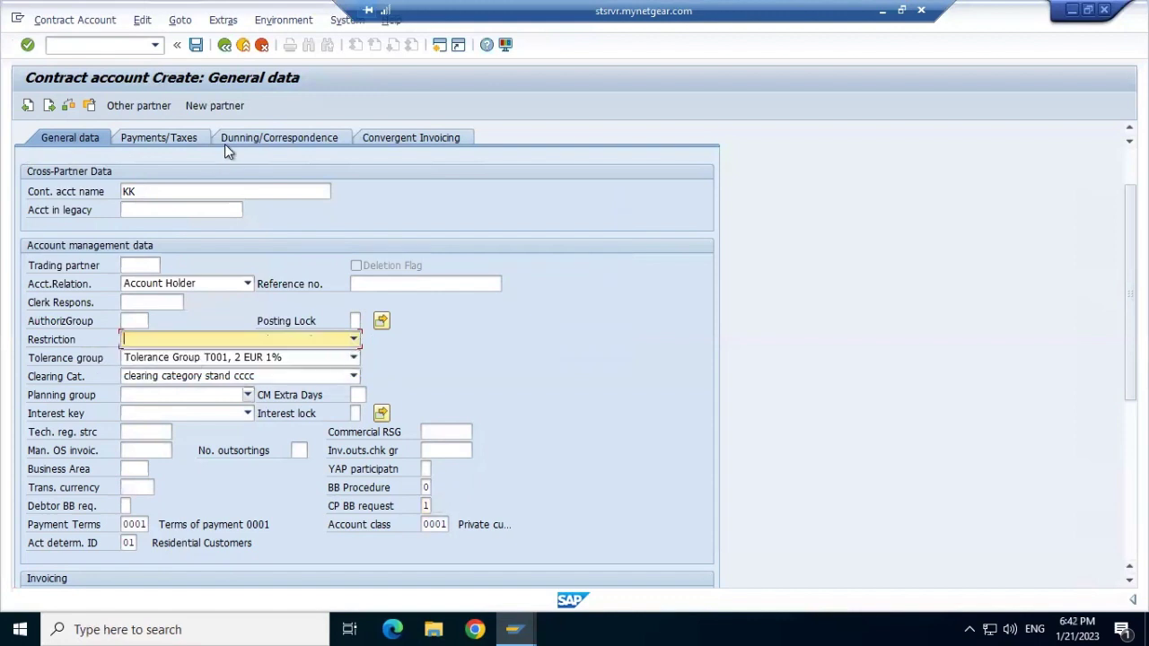
click(196, 46)
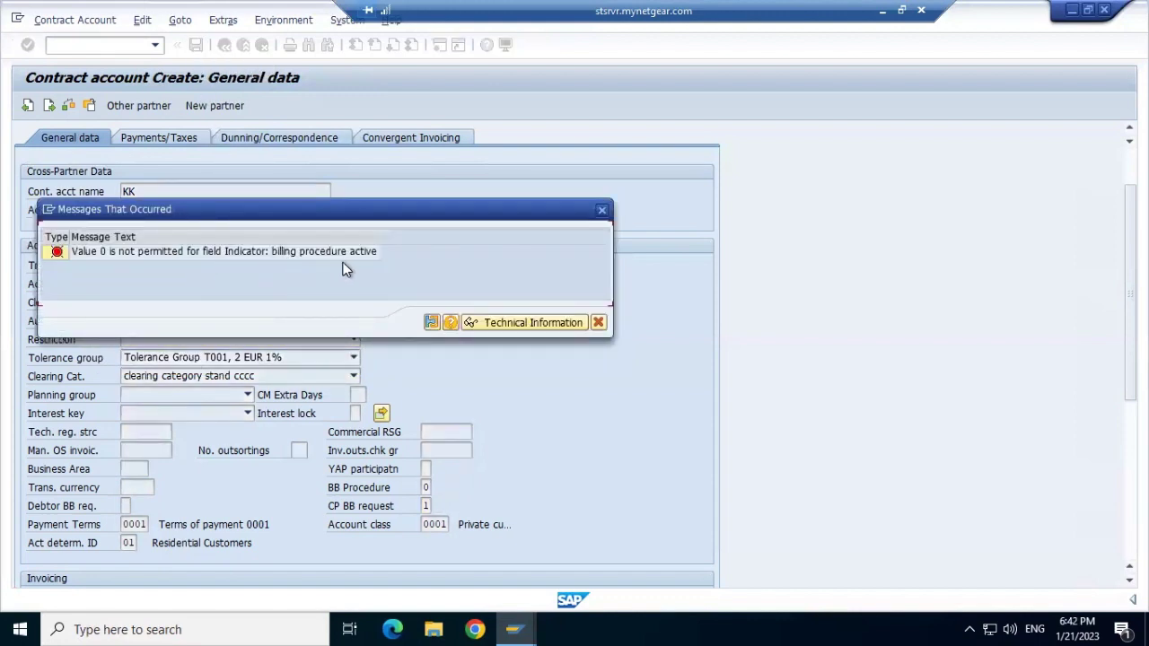
click(601, 211)
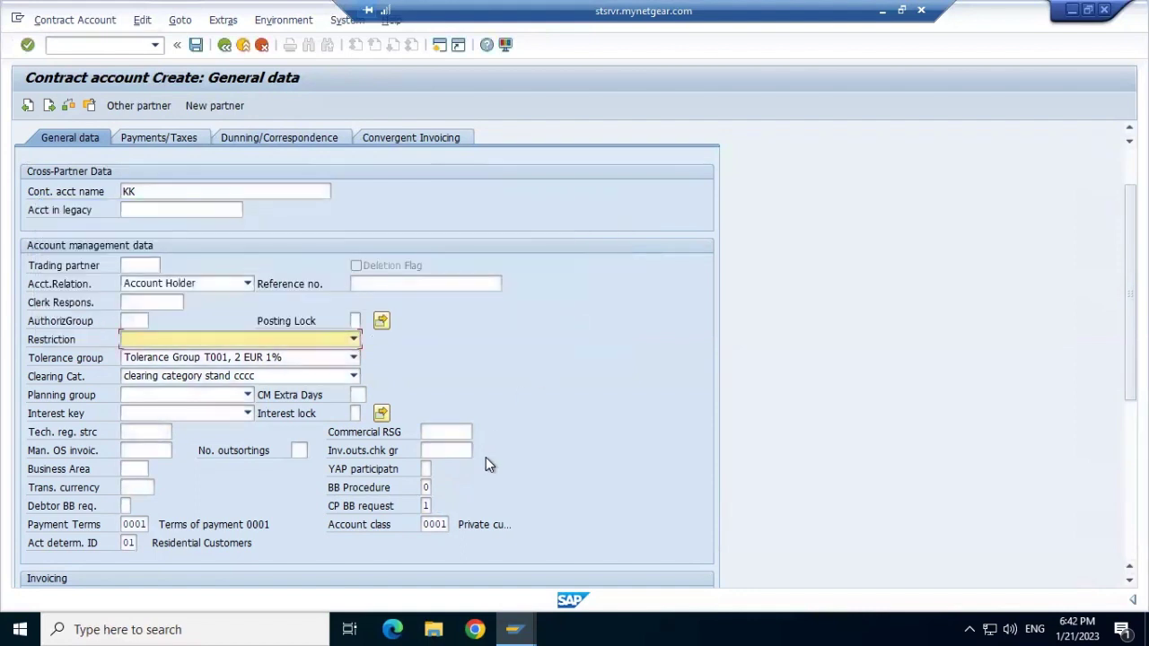
Step: Set the budget billing procedure to 2 (Partial Bill Procedure for Budget Billing Amounts) and save the contract account
click(426, 487)
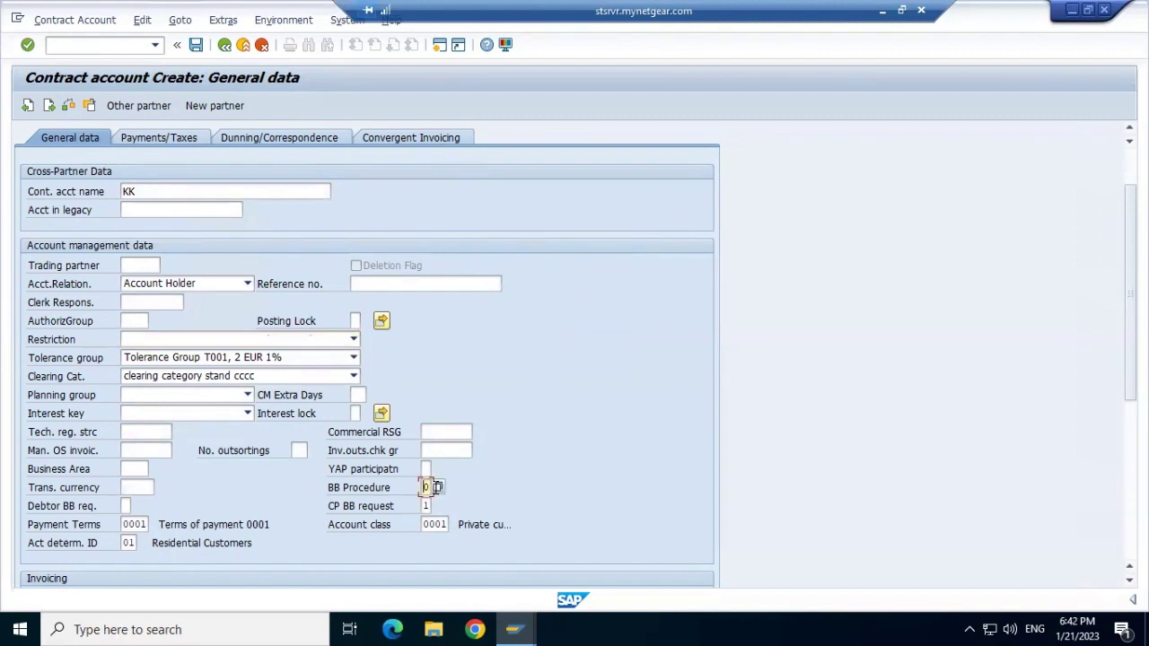
click(436, 488)
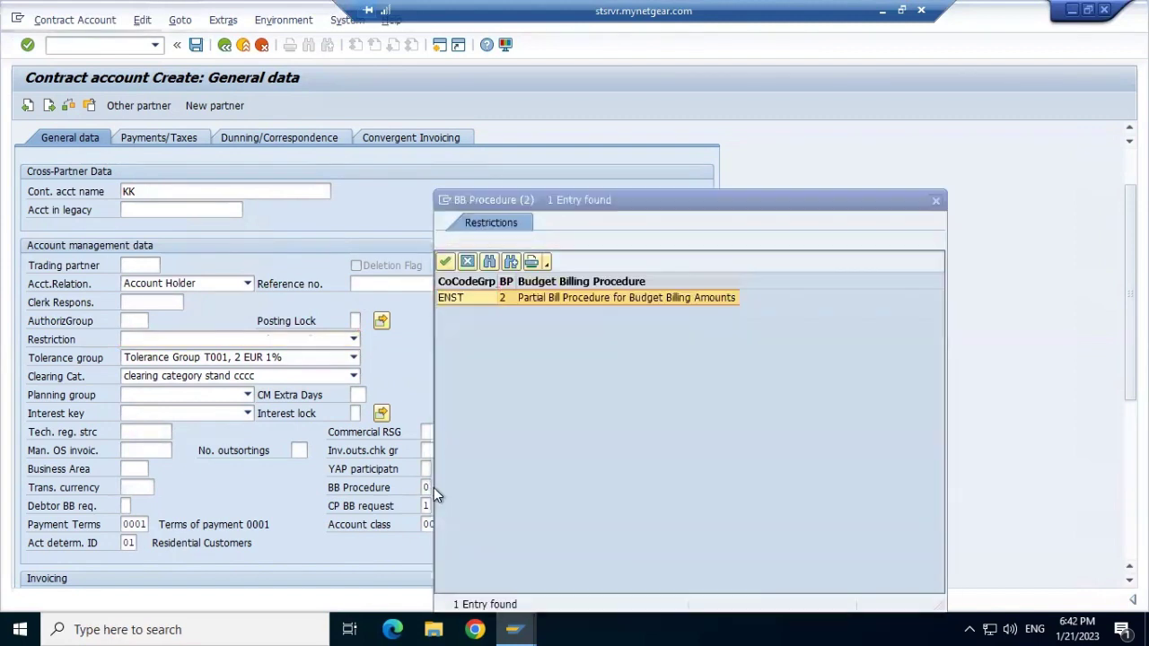
click(444, 262)
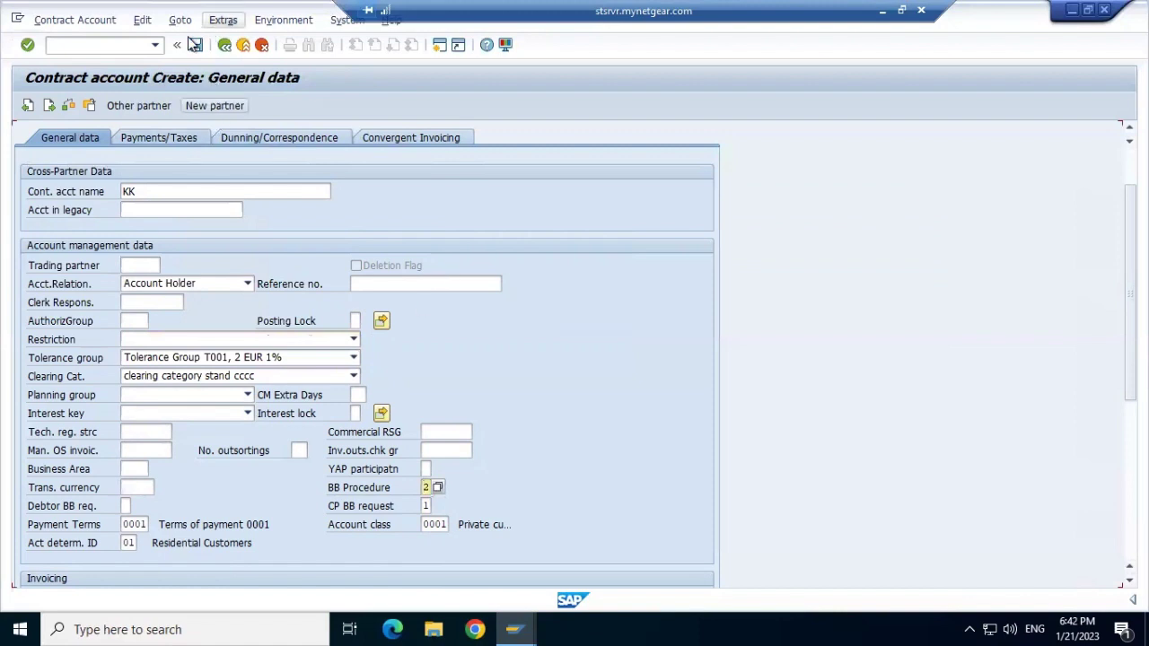
click(196, 45)
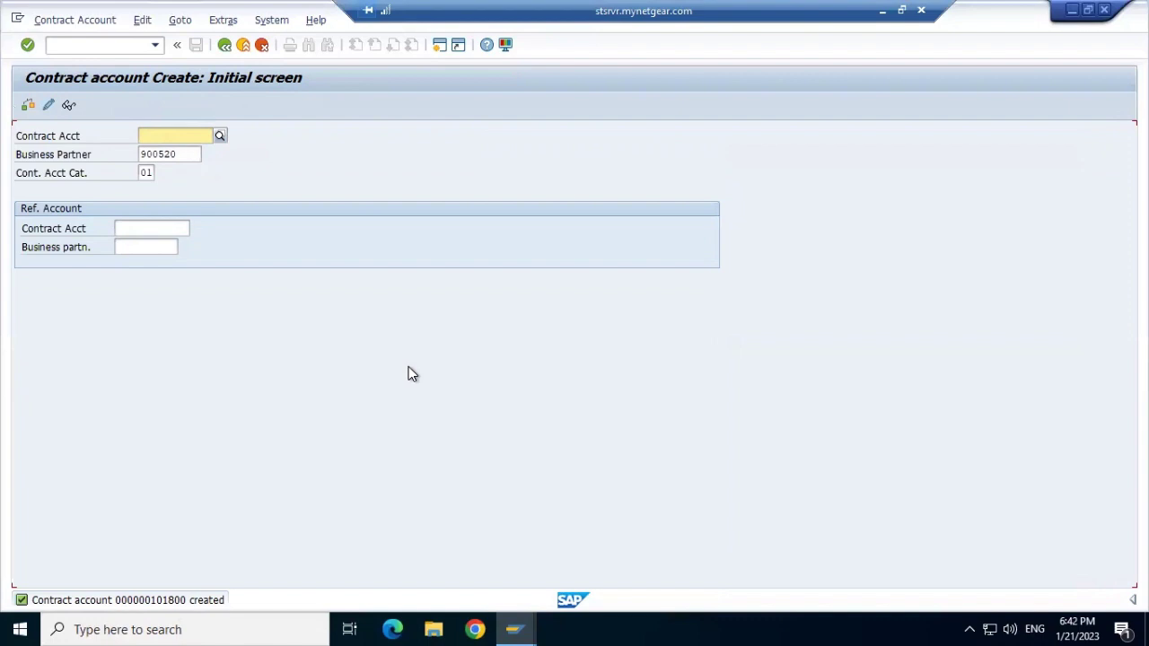
Step: Run transaction CAA3 and display the general data of the newly created contract account
click(67, 49)
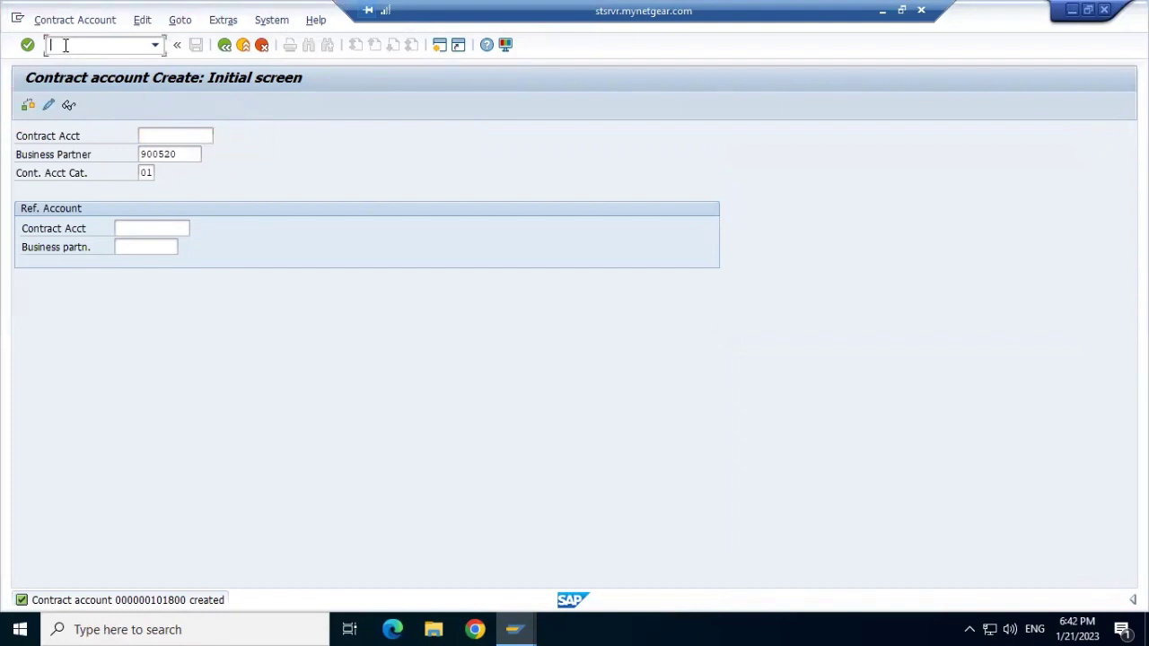
text(/ncaa3)
key(Return)
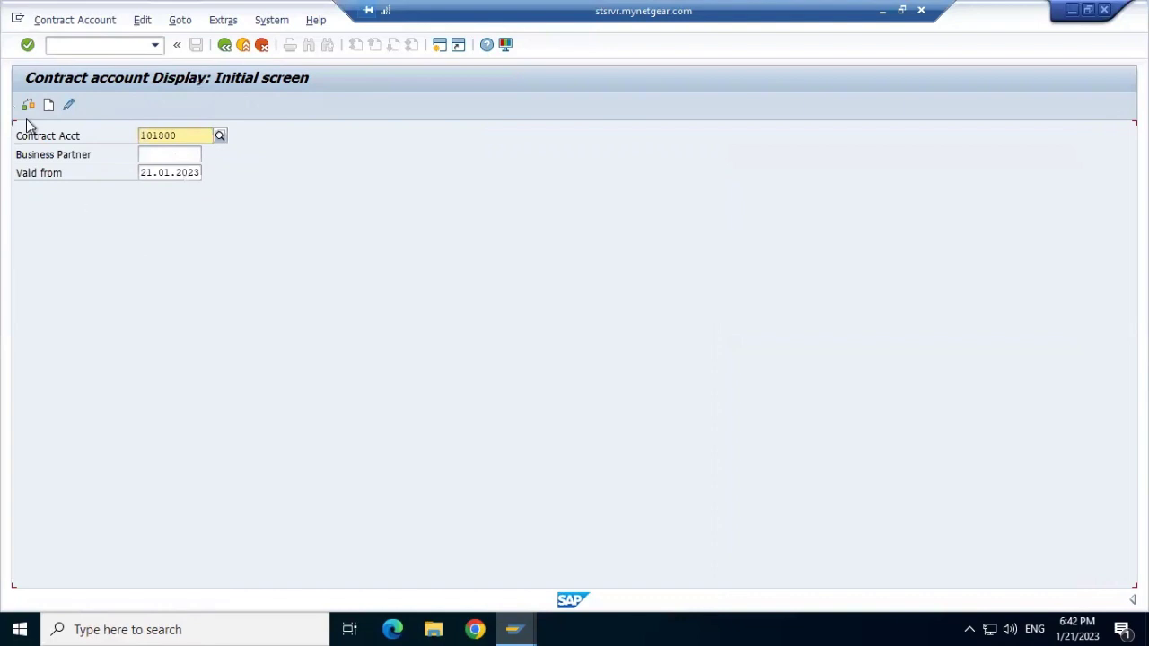
key(Return)
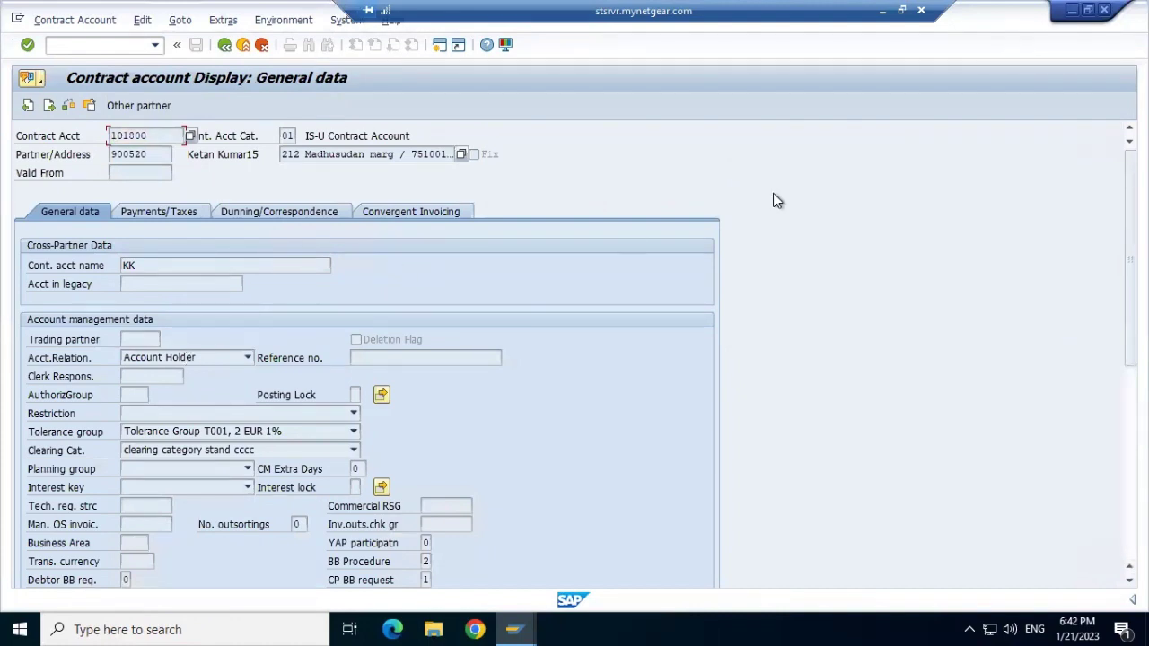
Step: Switch to the PowerPoint lesson and go through the slides from the terms of payment definition to Account Determination
click(1070, 11)
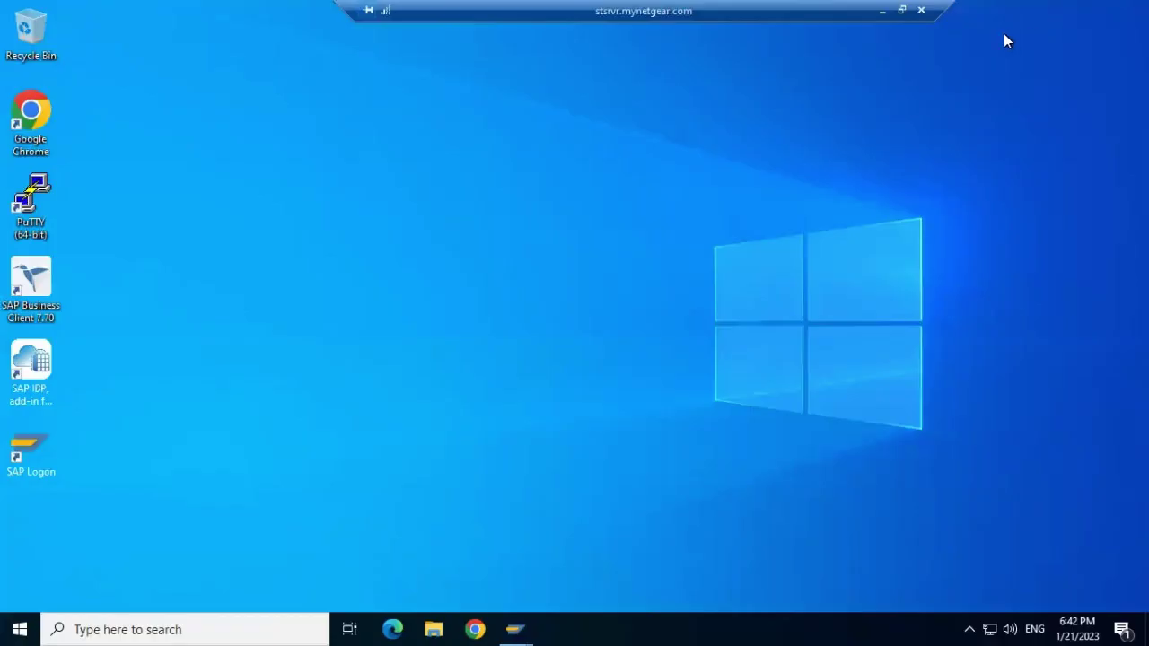
click(884, 14)
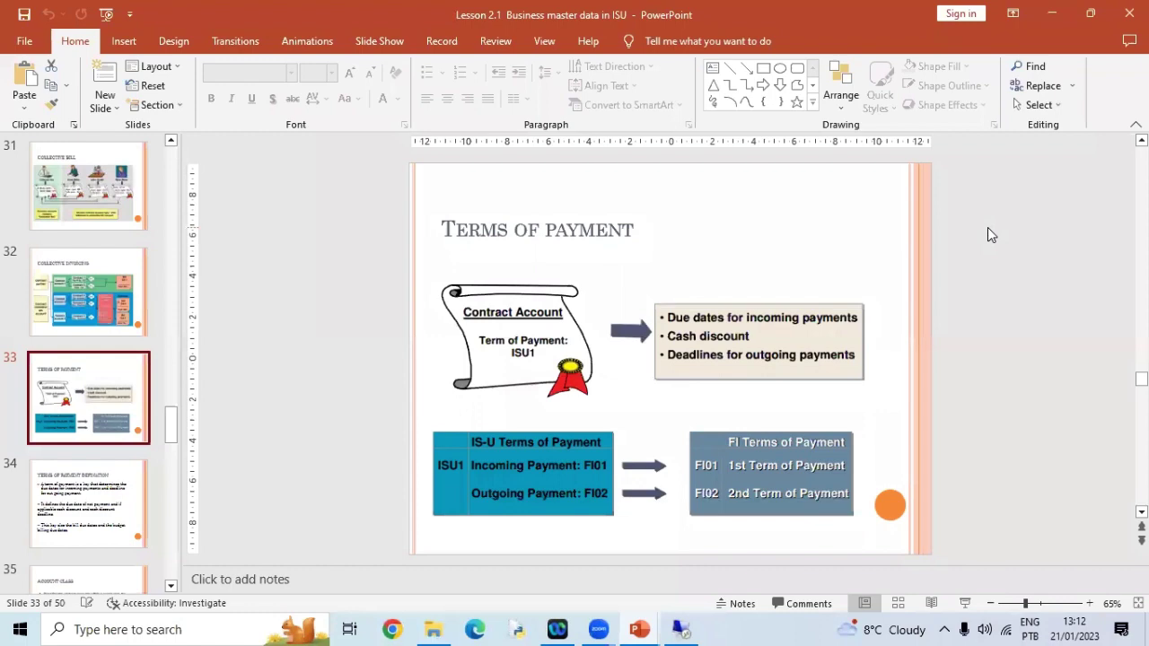
click(94, 528)
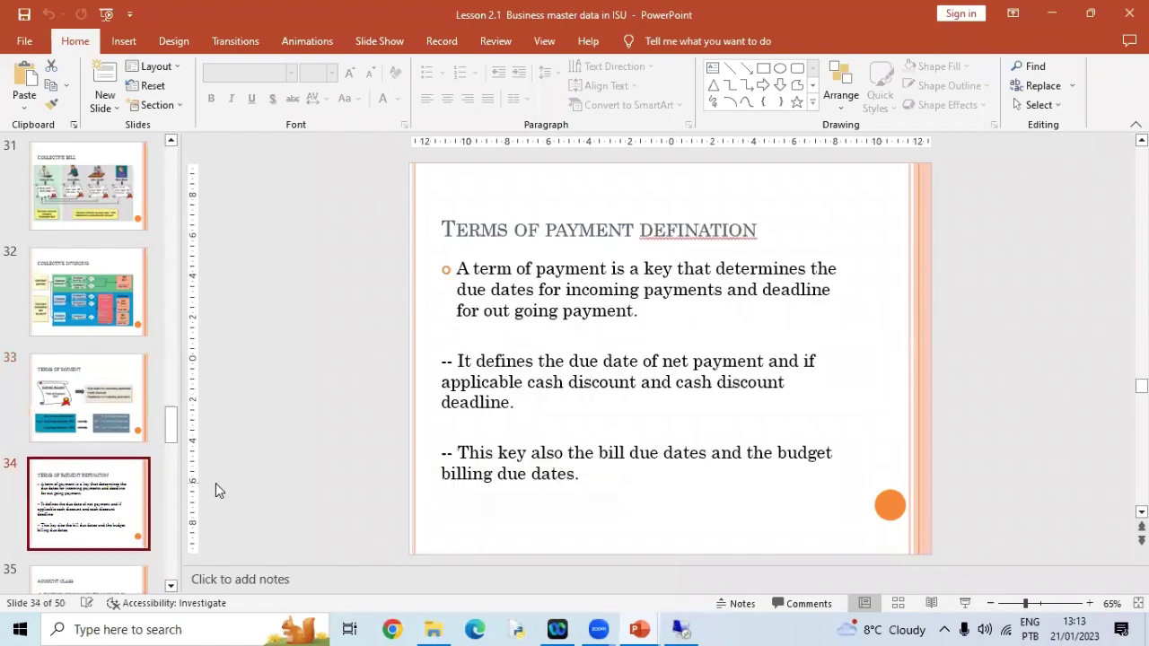
key(Down)
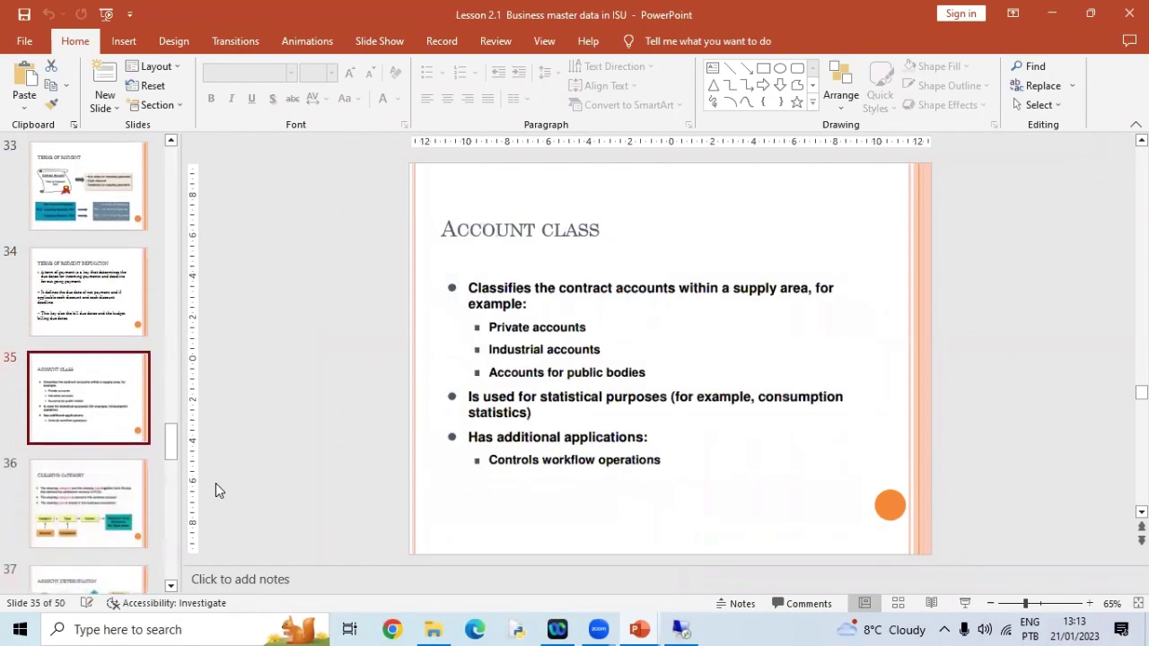
key(Down)
key(Down)
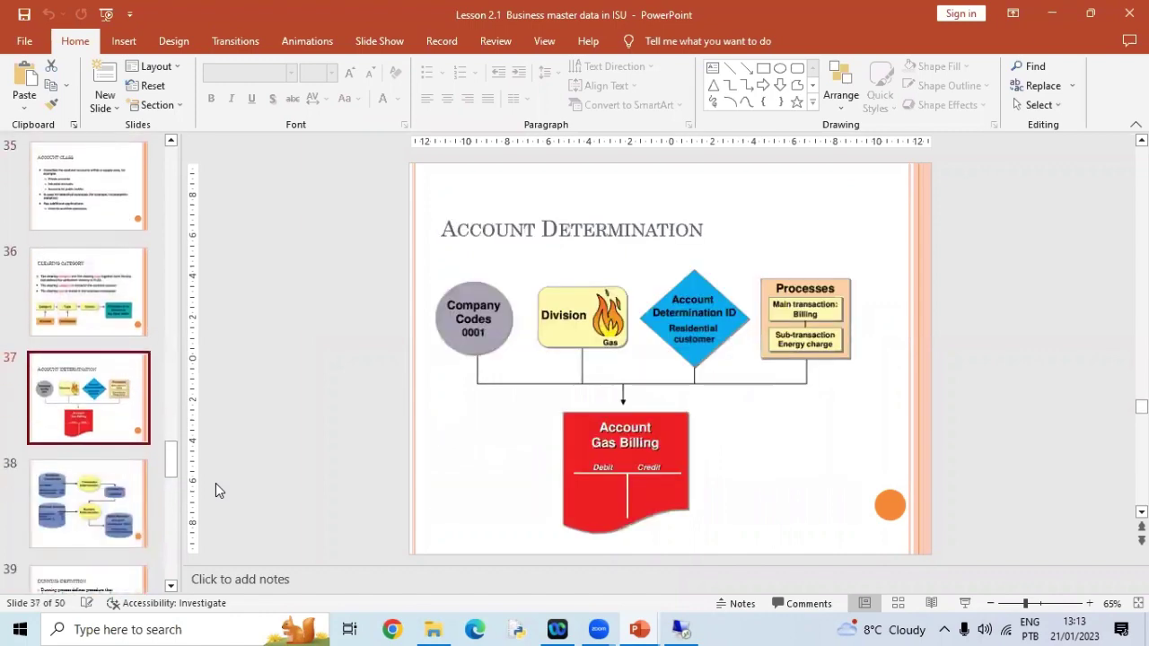
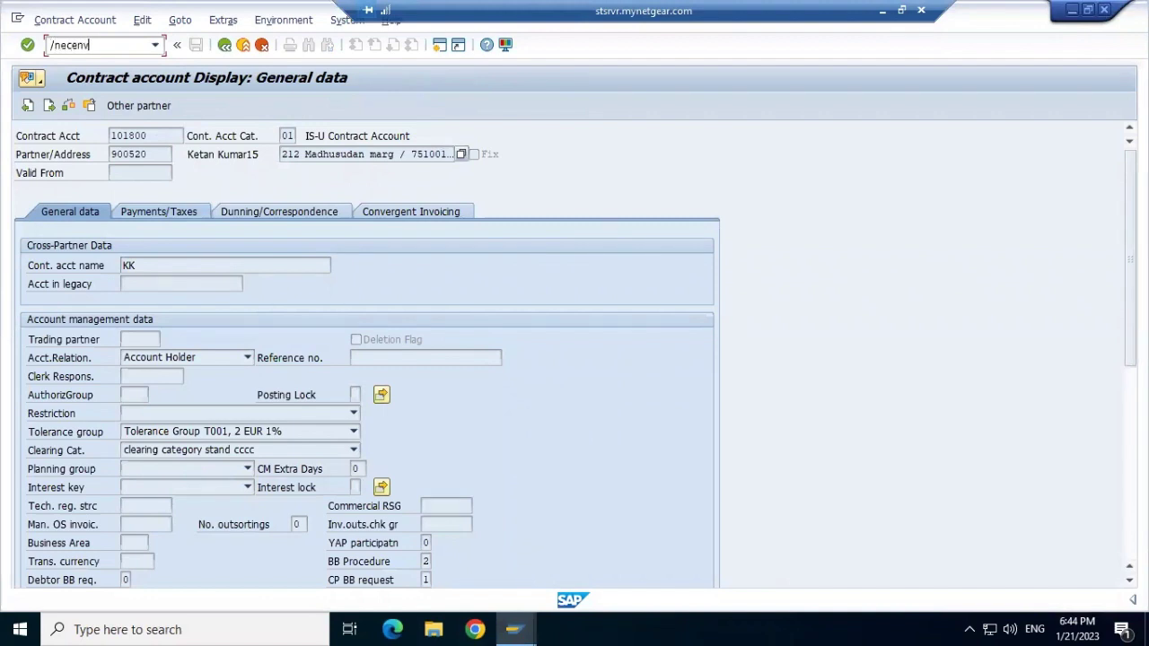
Step: Open the business partner data environment in SAP with transaction ECENV_BP
text(_bp)
key(Return)
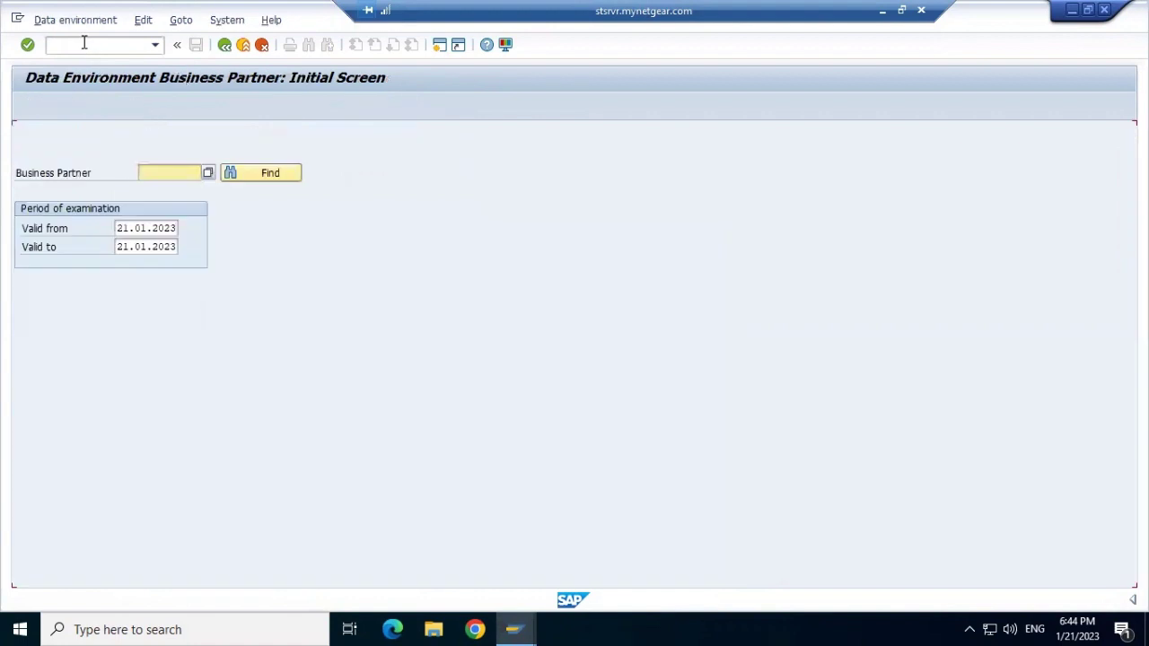
click(184, 171)
click(162, 173)
key(F3)
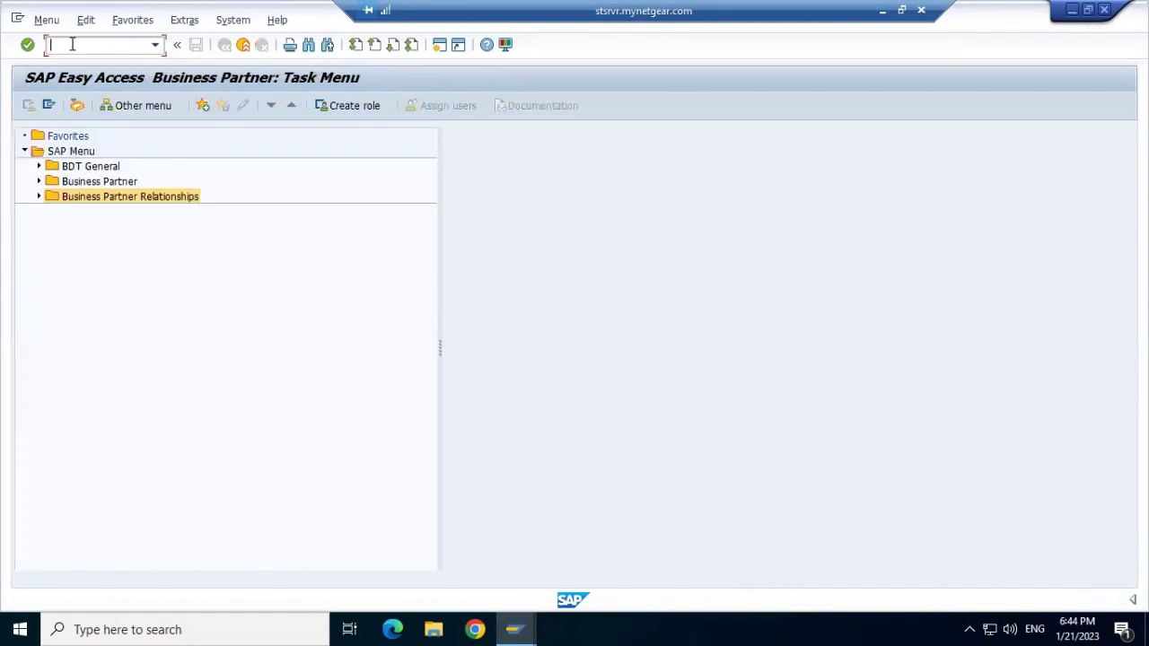
text(/nfpp3)
key(Return)
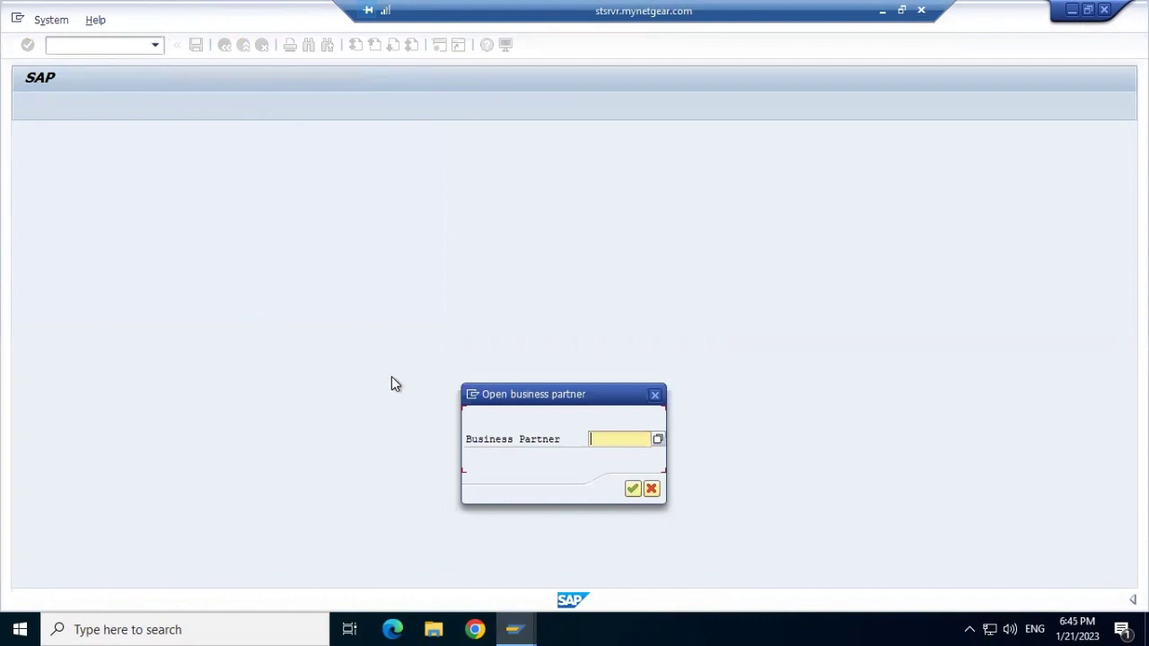
click(656, 397)
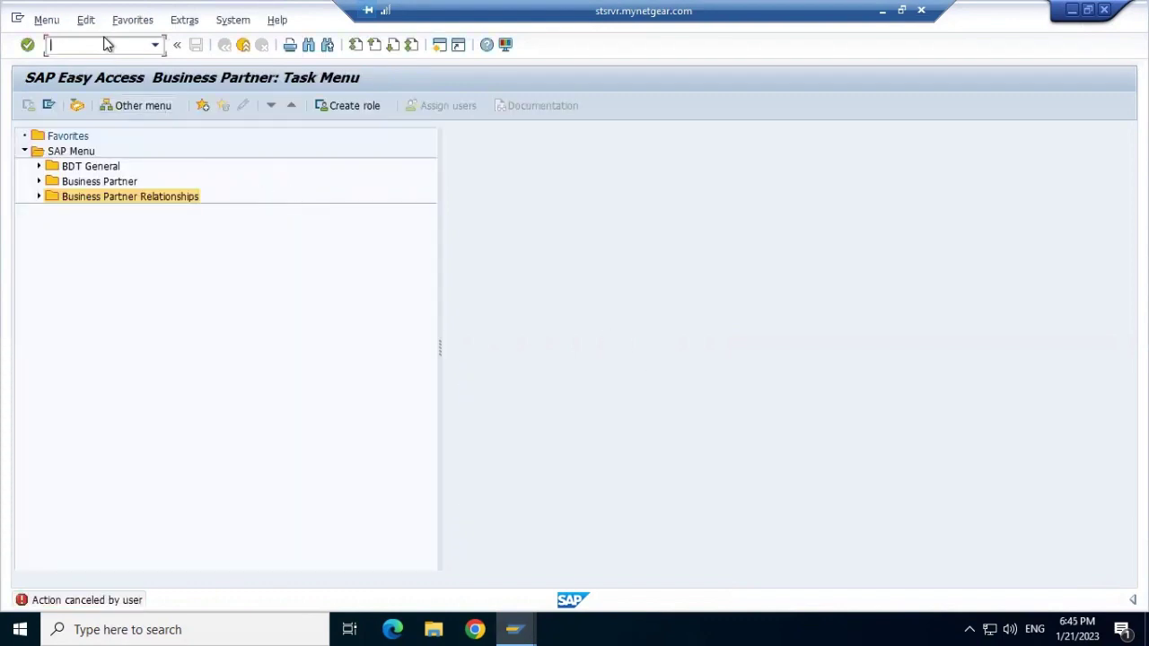
text(/nfpp3)
key(Return)
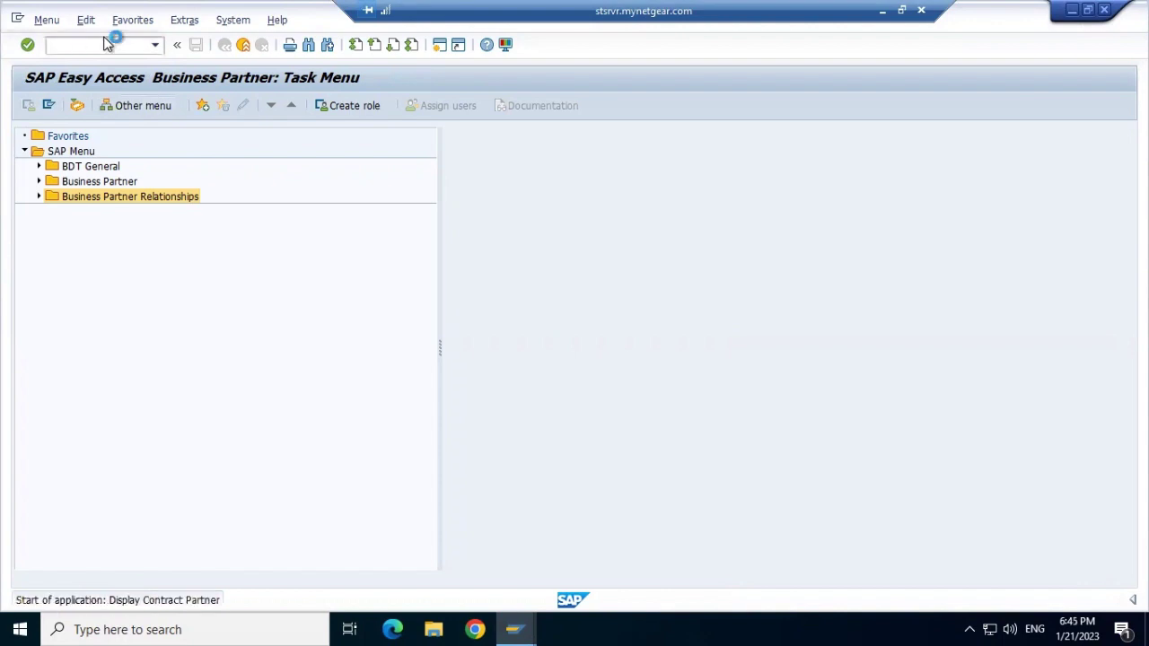
click(631, 492)
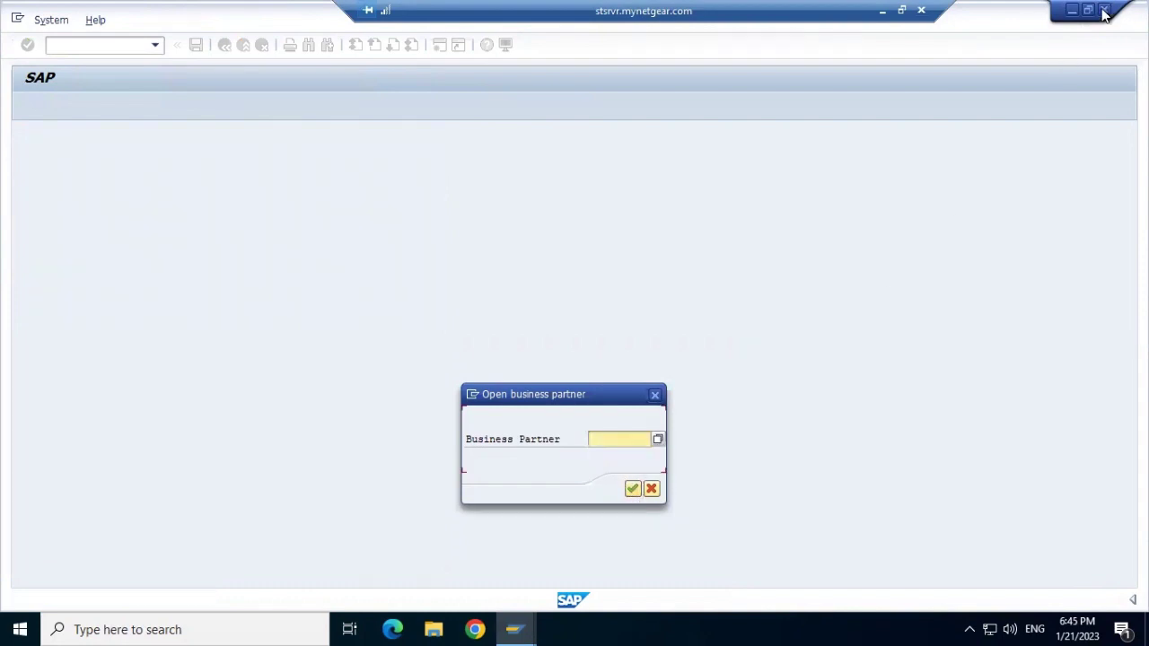
click(651, 490)
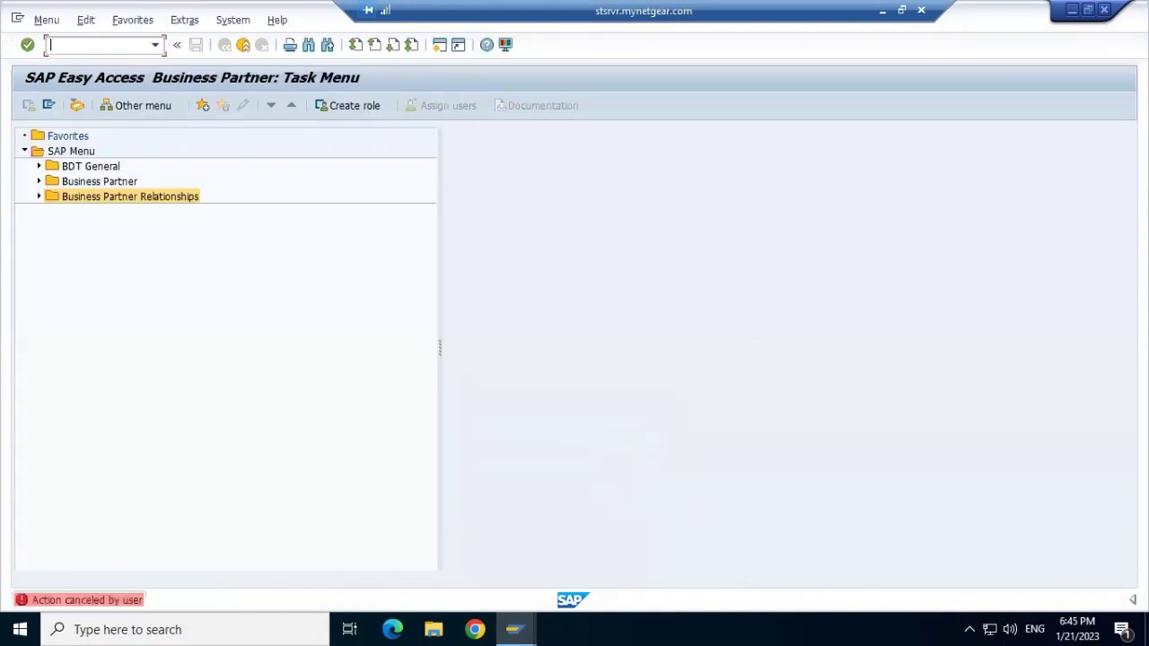
click(1107, 16)
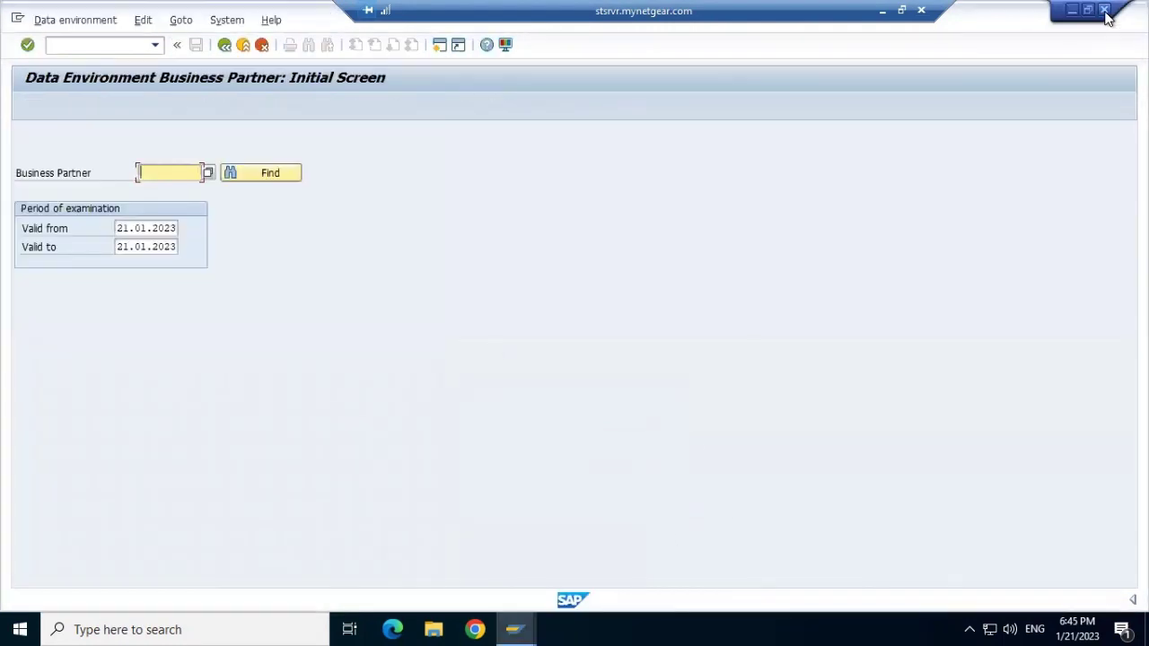
Step: Copy the recently used partner's number from transaction BP's opening dialog and display that business partner's data environment
click(72, 45)
text(/)
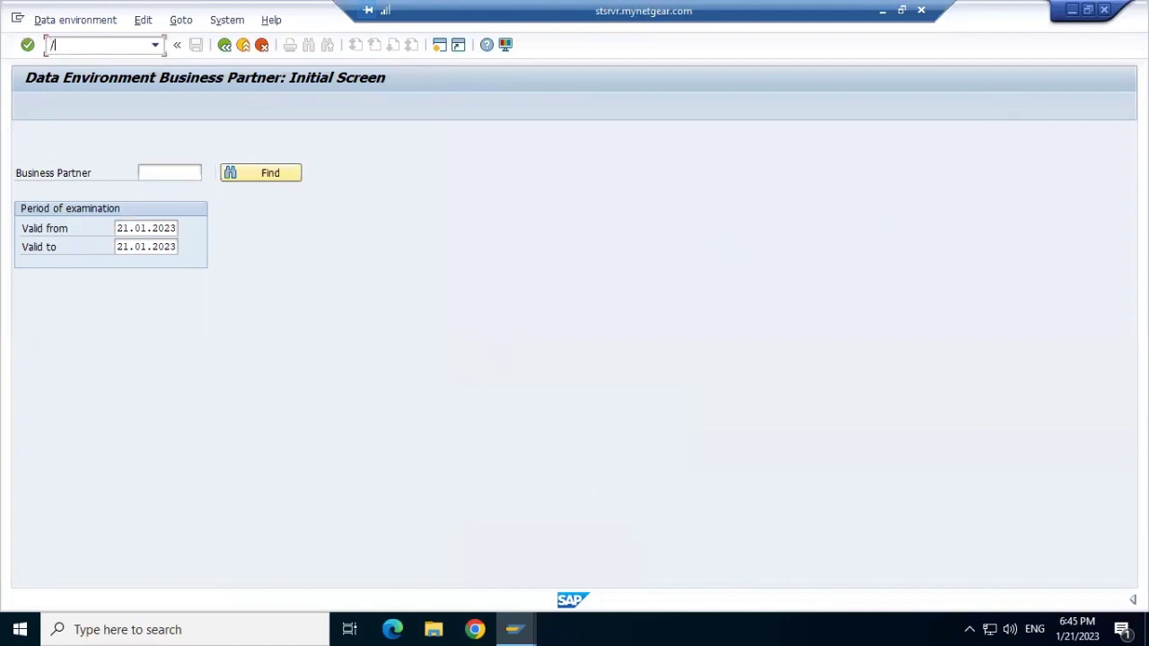
text(nbp)
key(Return)
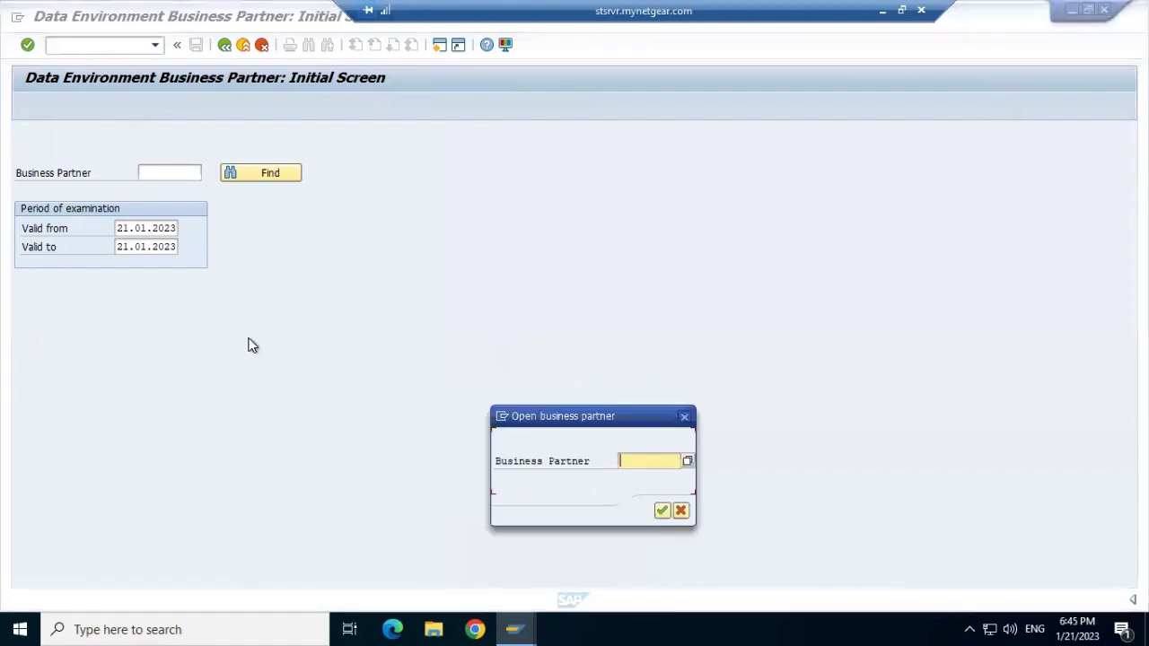
click(669, 461)
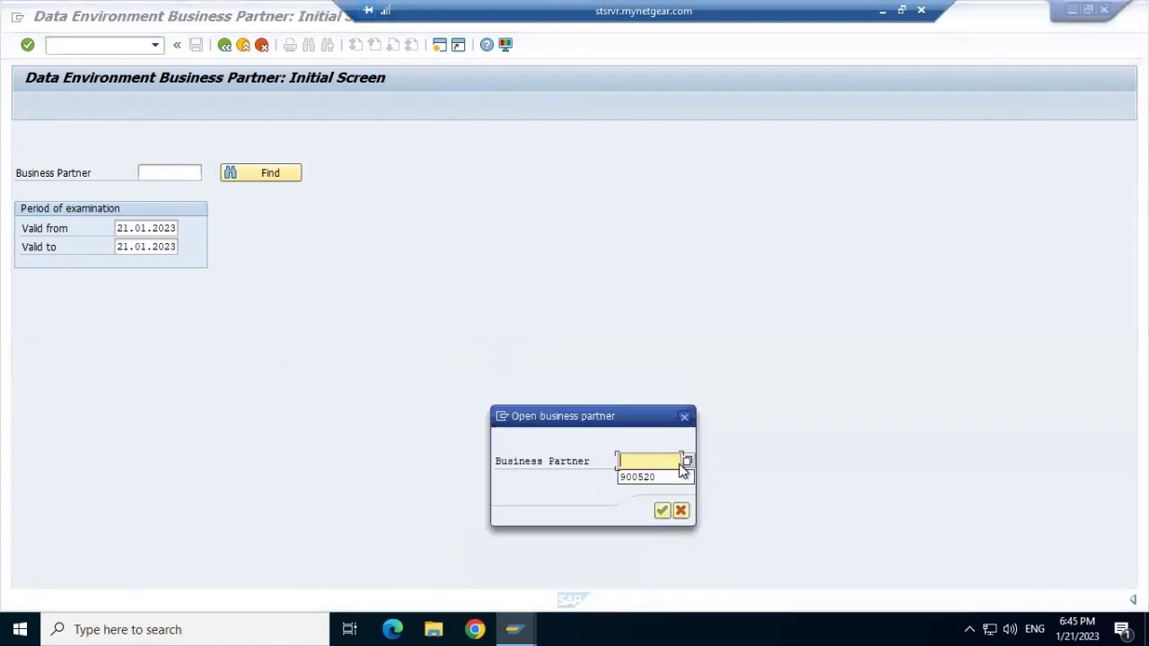
click(667, 477)
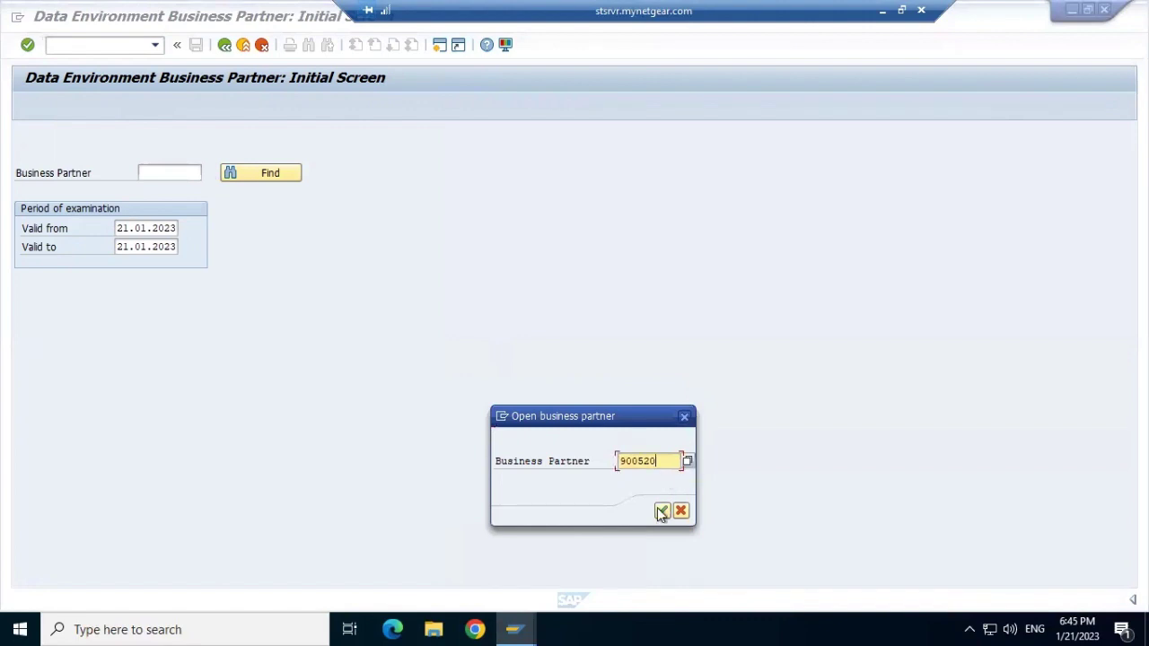
drag(664, 460, 616, 457)
key(ctrl+c)
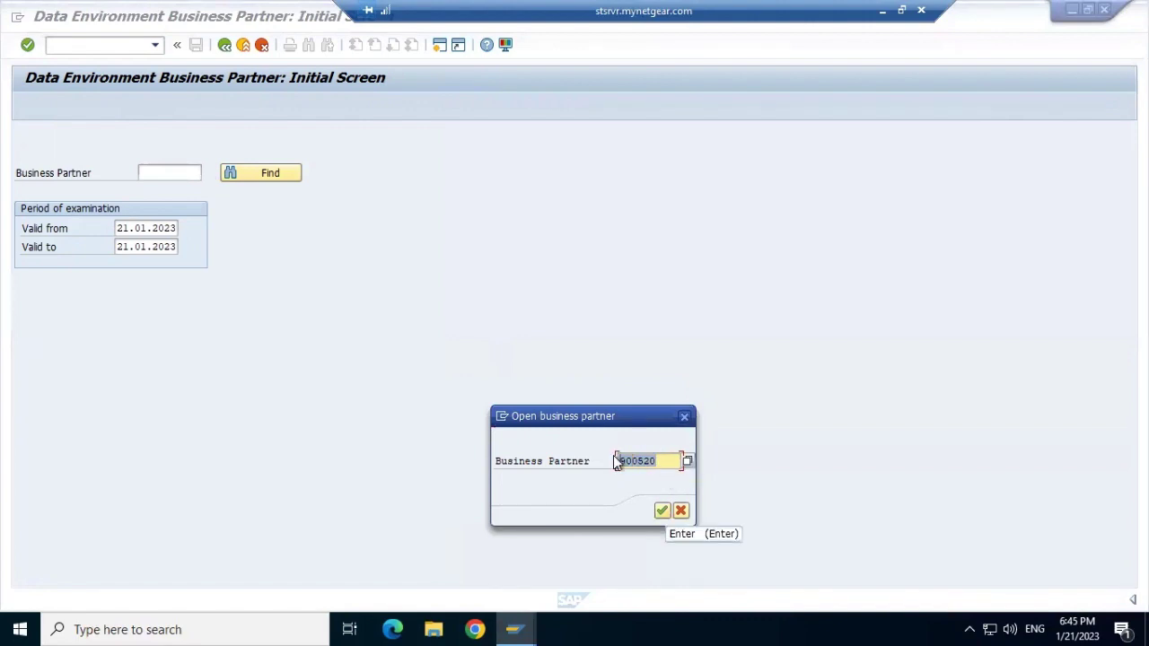
click(616, 461)
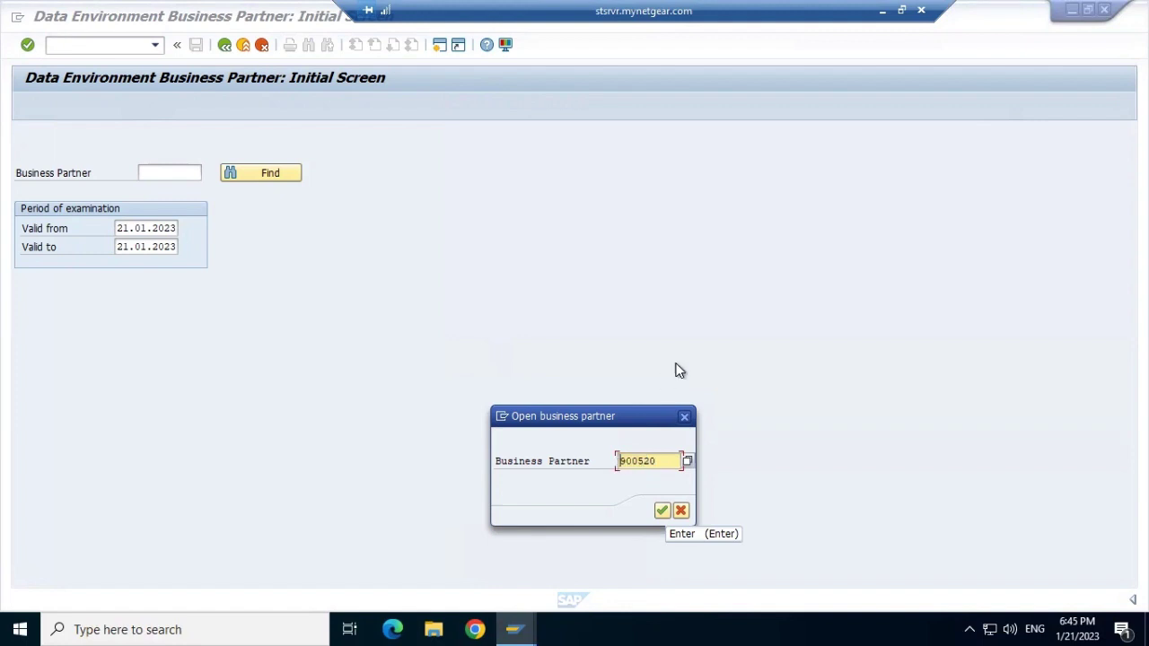
click(686, 419)
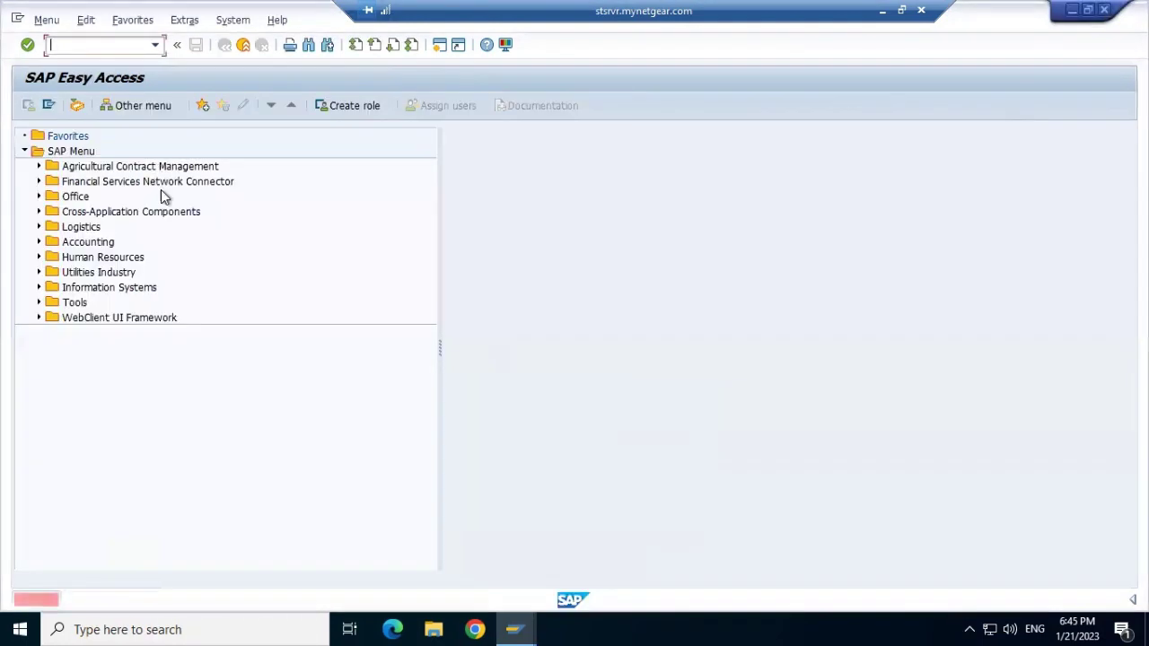
key(ctrl+v)
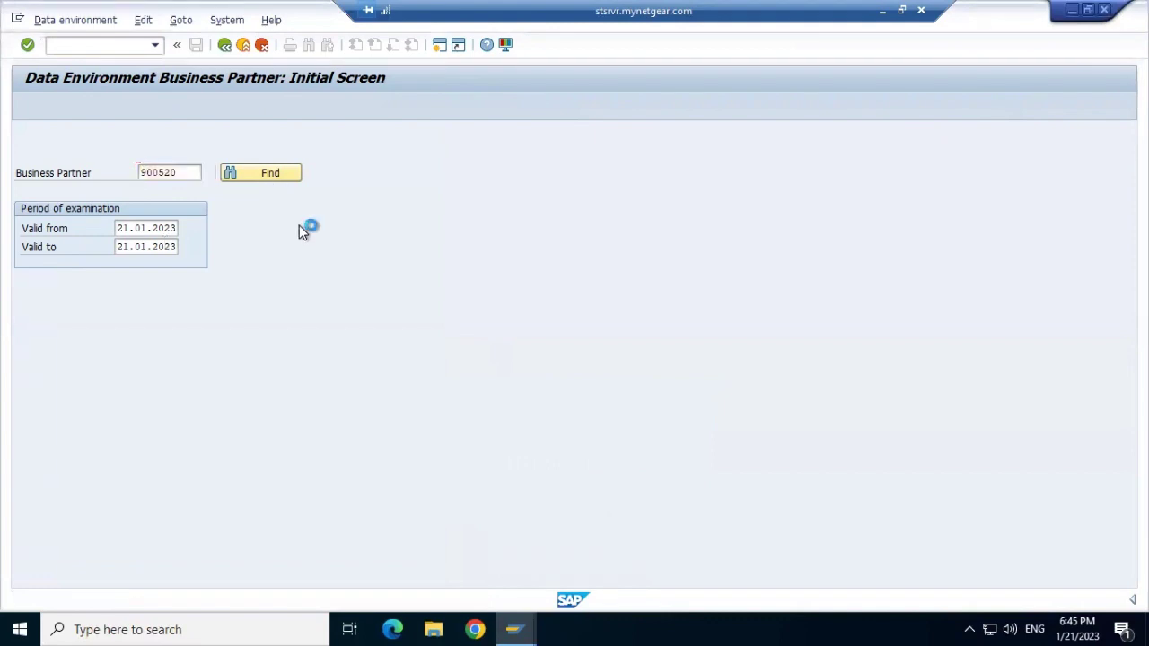
key(Return)
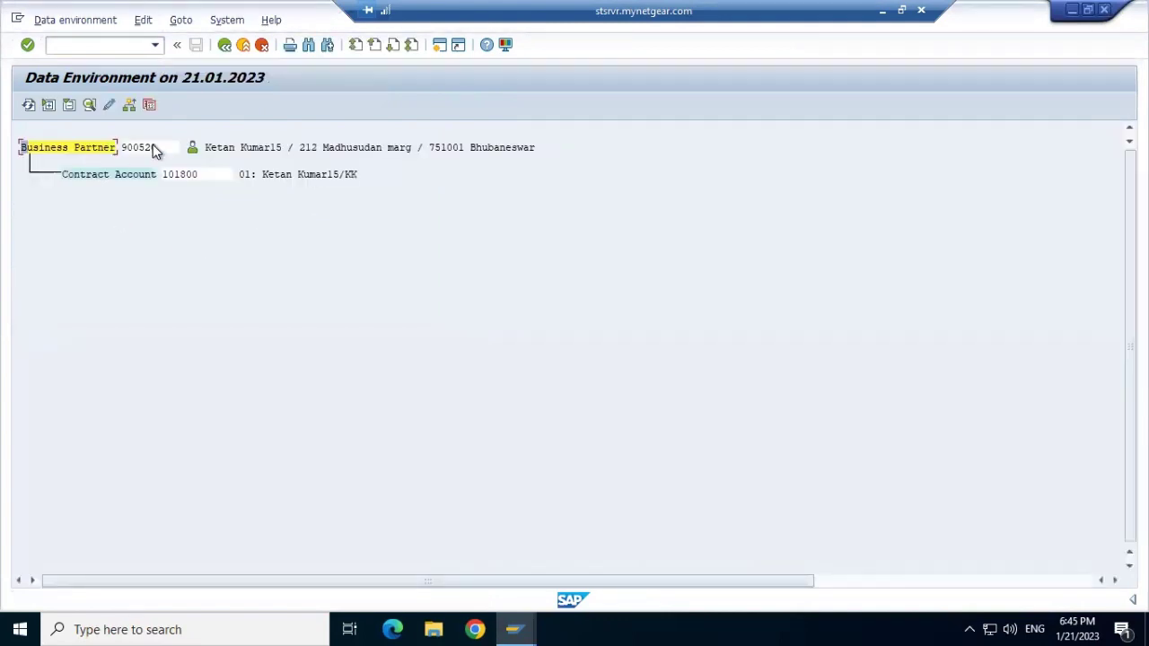
Step: Run transaction ES55 in the other SAP session and start a new connection object without a template
key(alt+Tab)
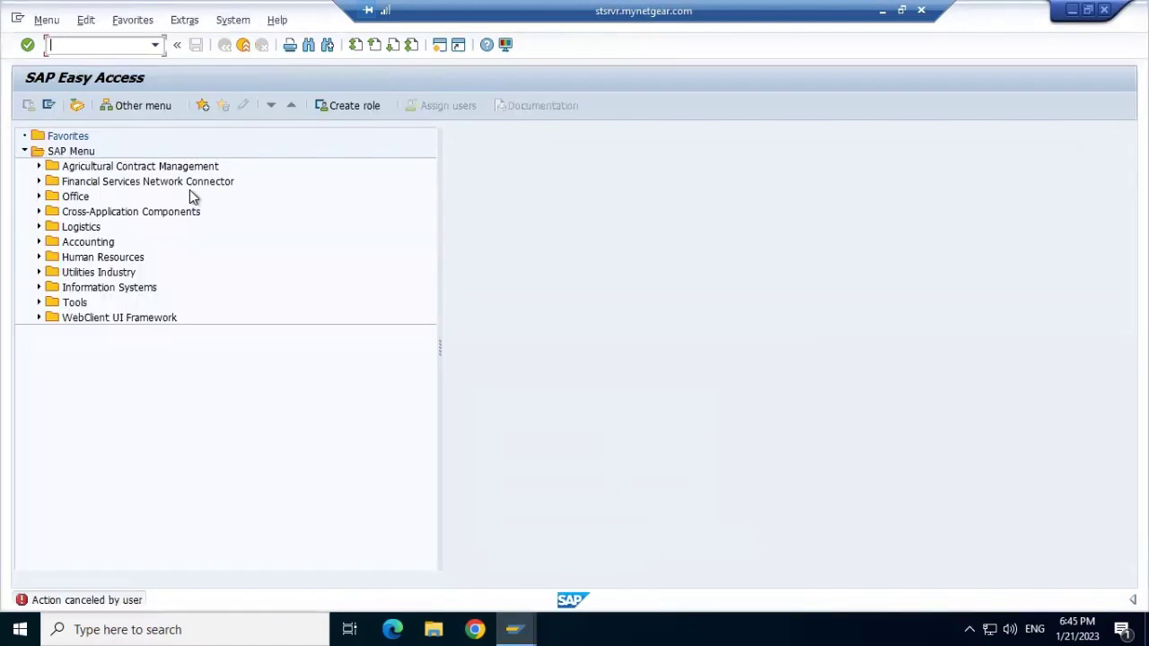
text(es55)
key(Return)
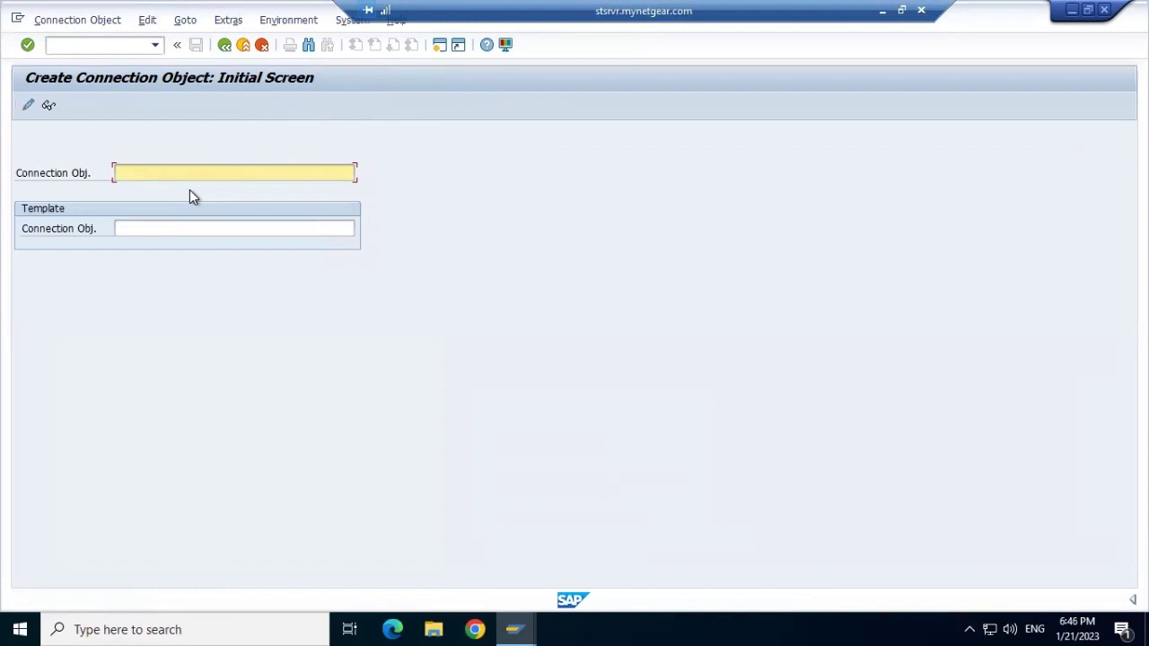
key(Return)
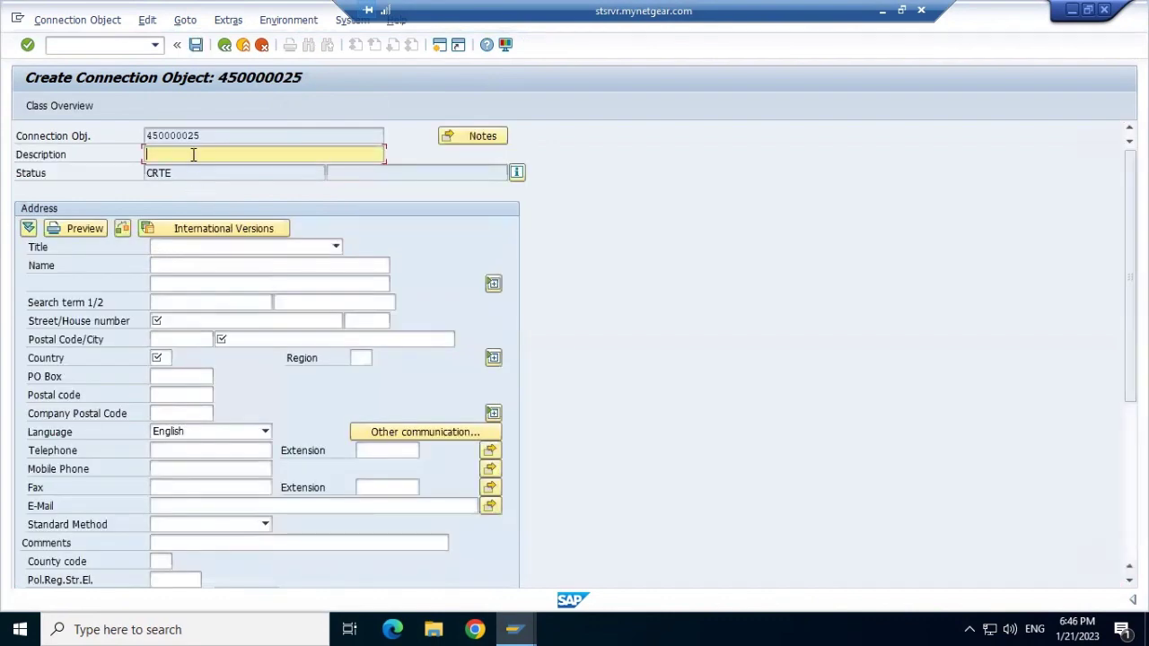
Step: Enter "Connection objectkk15" as the description, set the title to Mr. and fill in the name
text(Connection object)
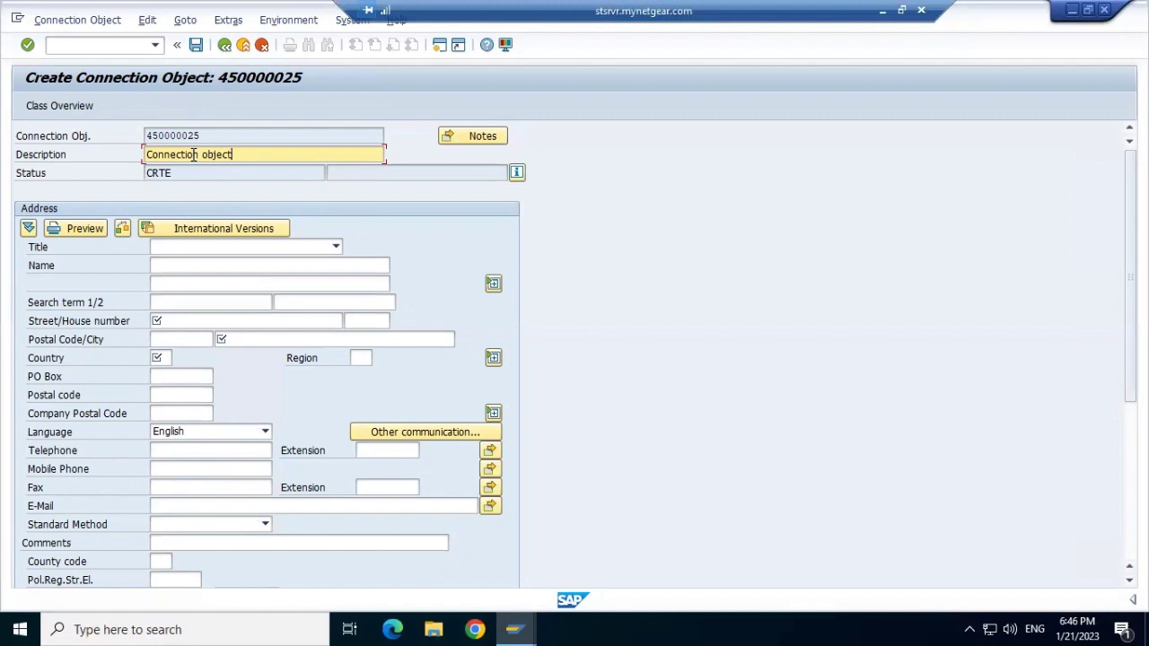
text(kk15)
click(336, 247)
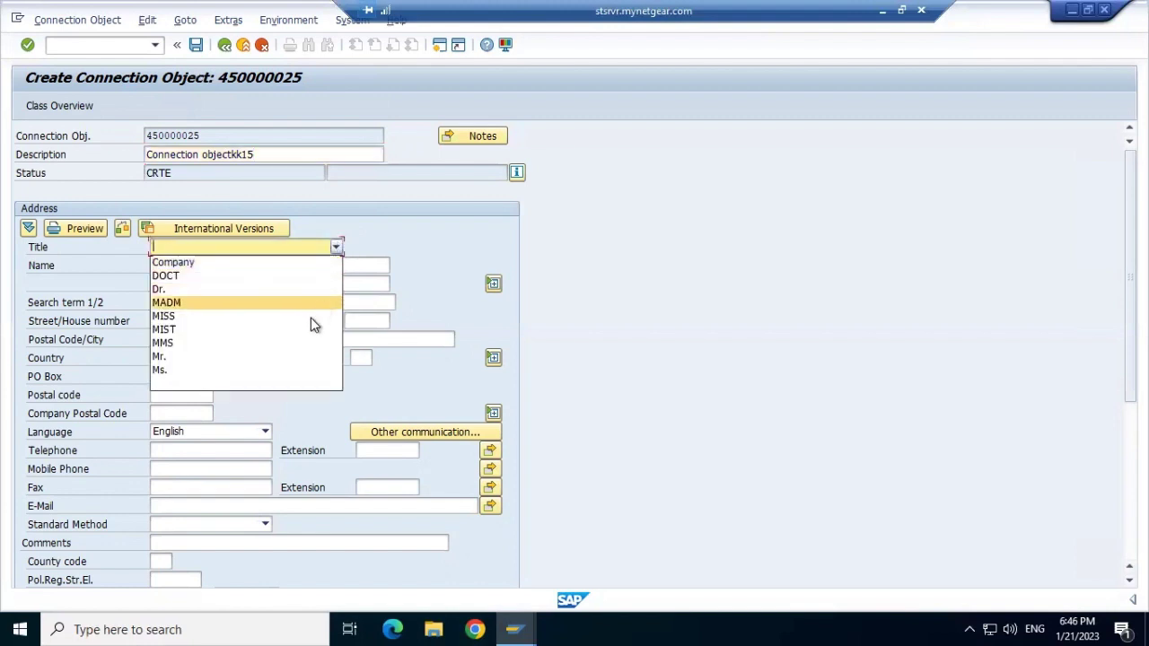
click(301, 359)
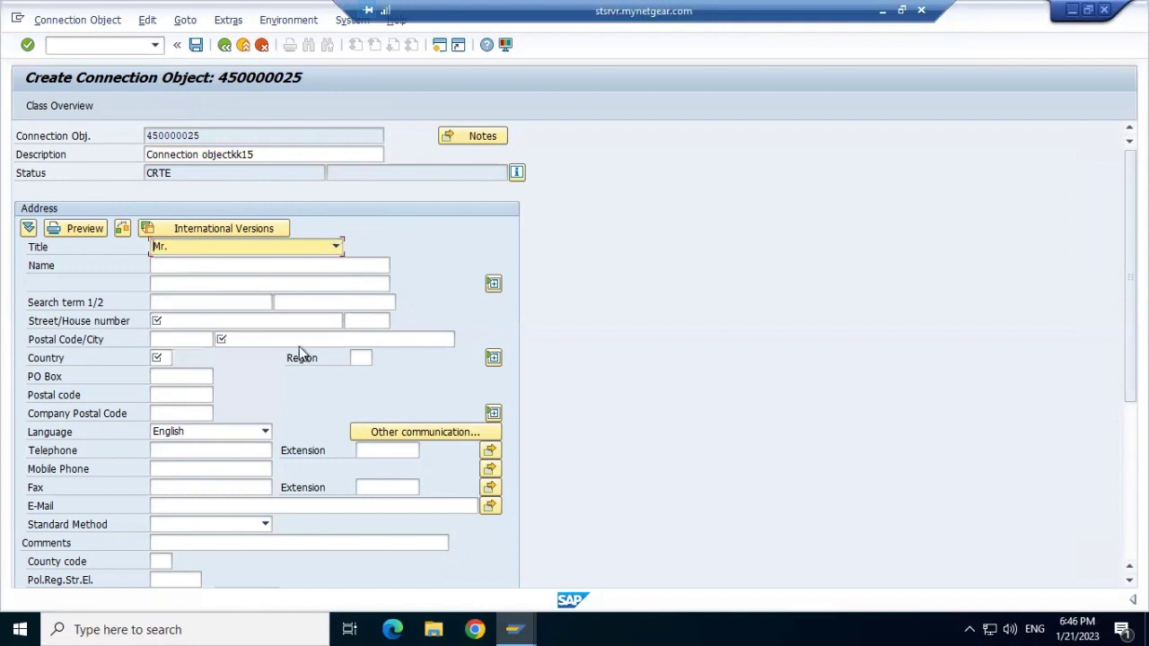
click(344, 265)
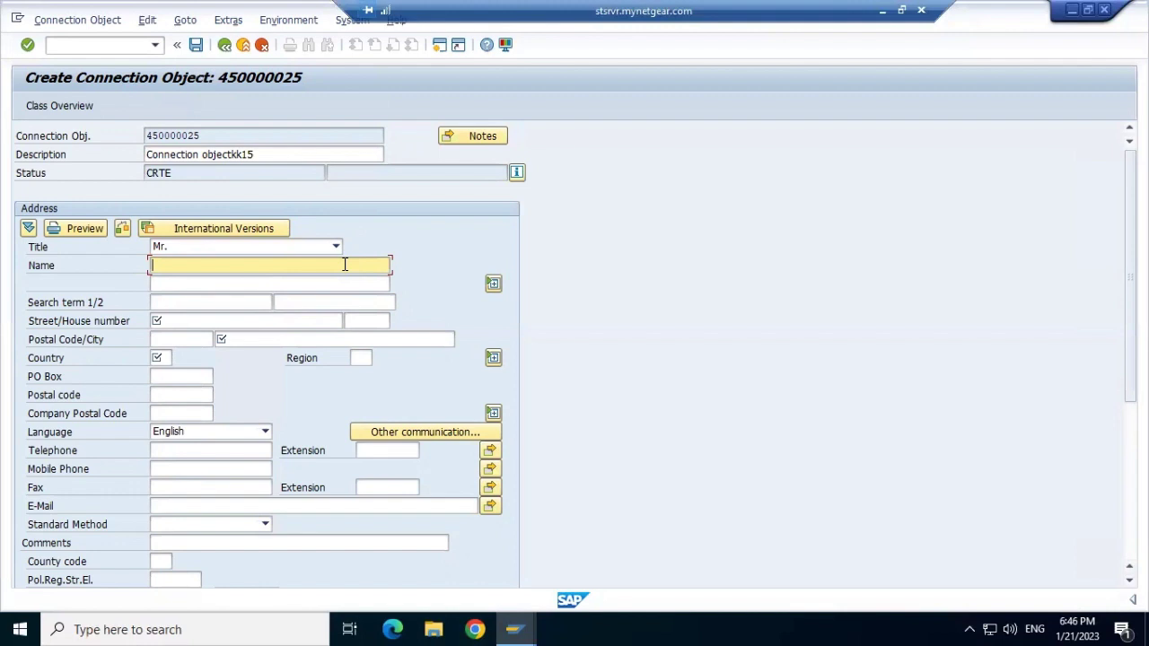
text(MM)
Step: Fill in the connection object's street, postal code, city and house number
click(207, 322)
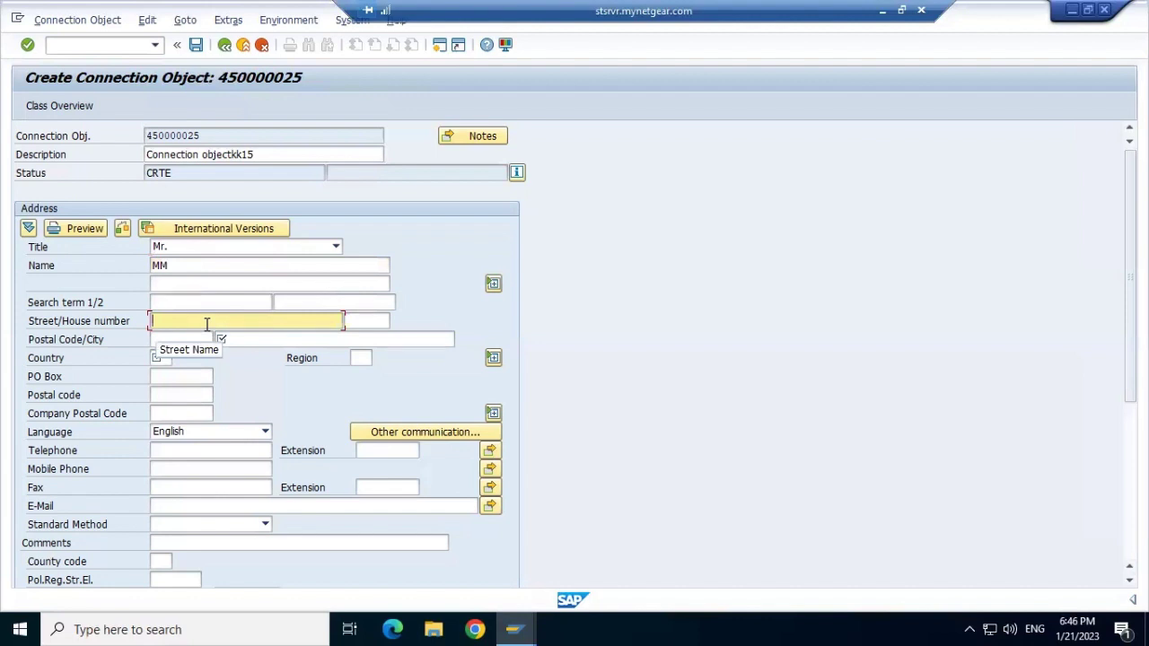
text(HH)
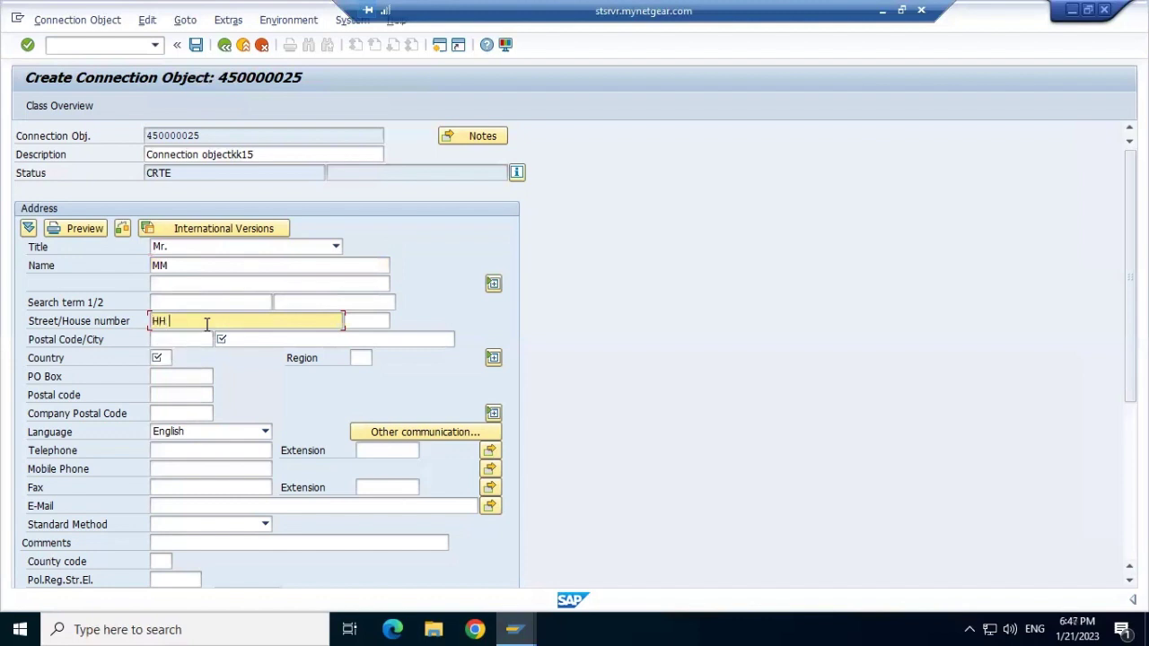
text( street)
click(189, 341)
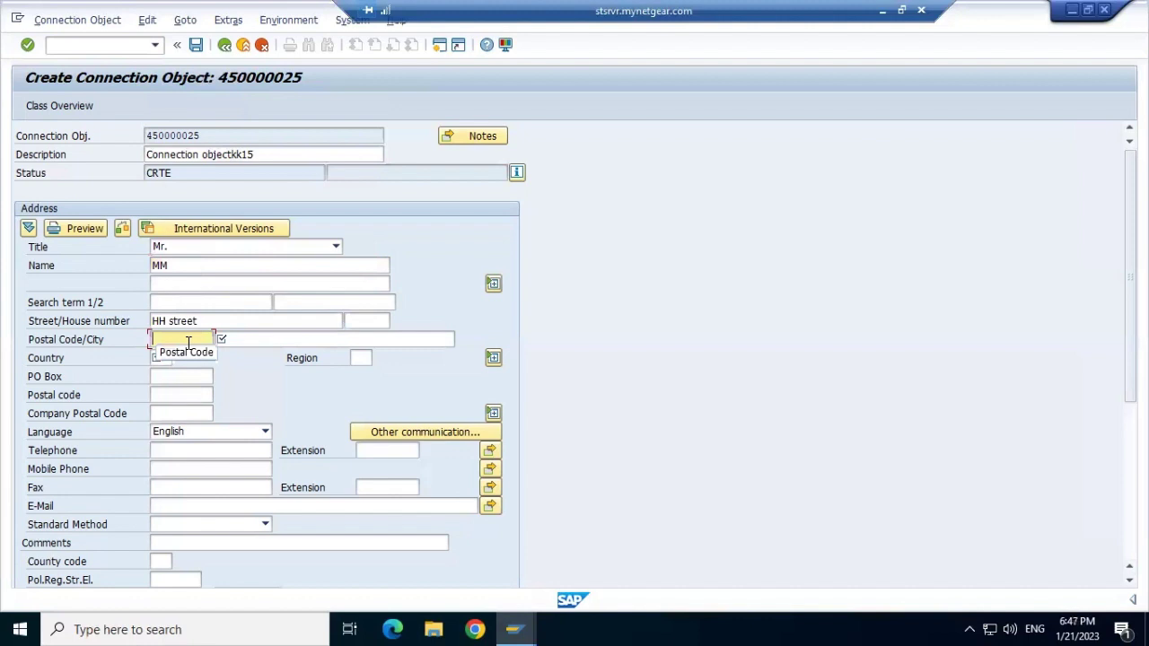
text(75100)
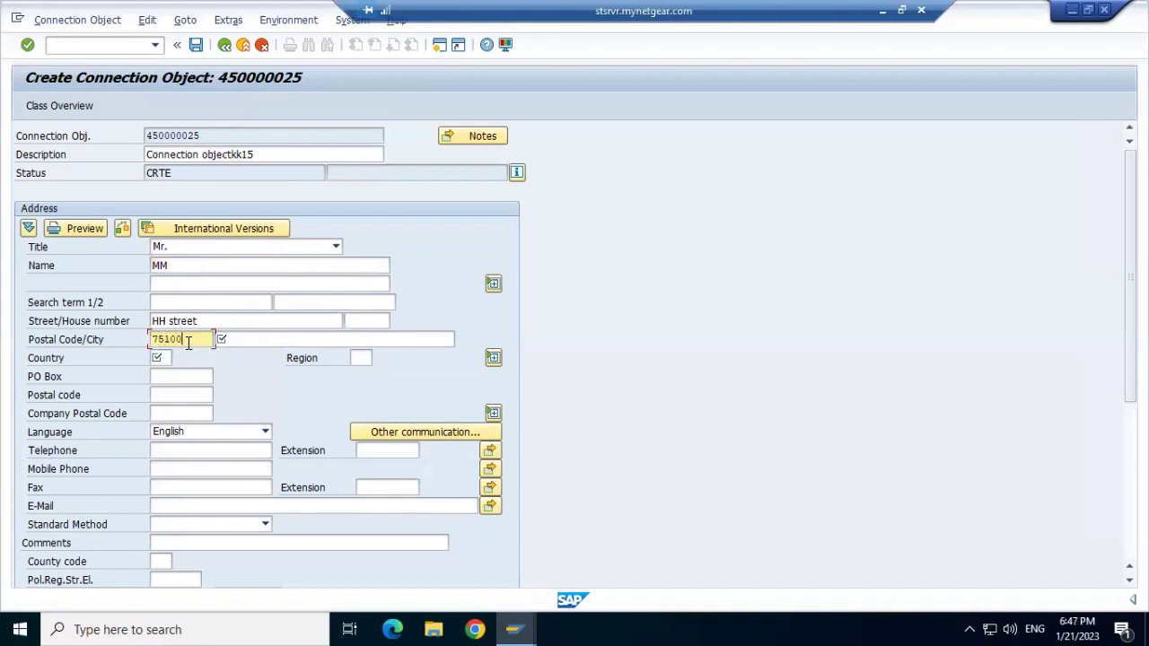
text(2)
click(260, 339)
text(Bh)
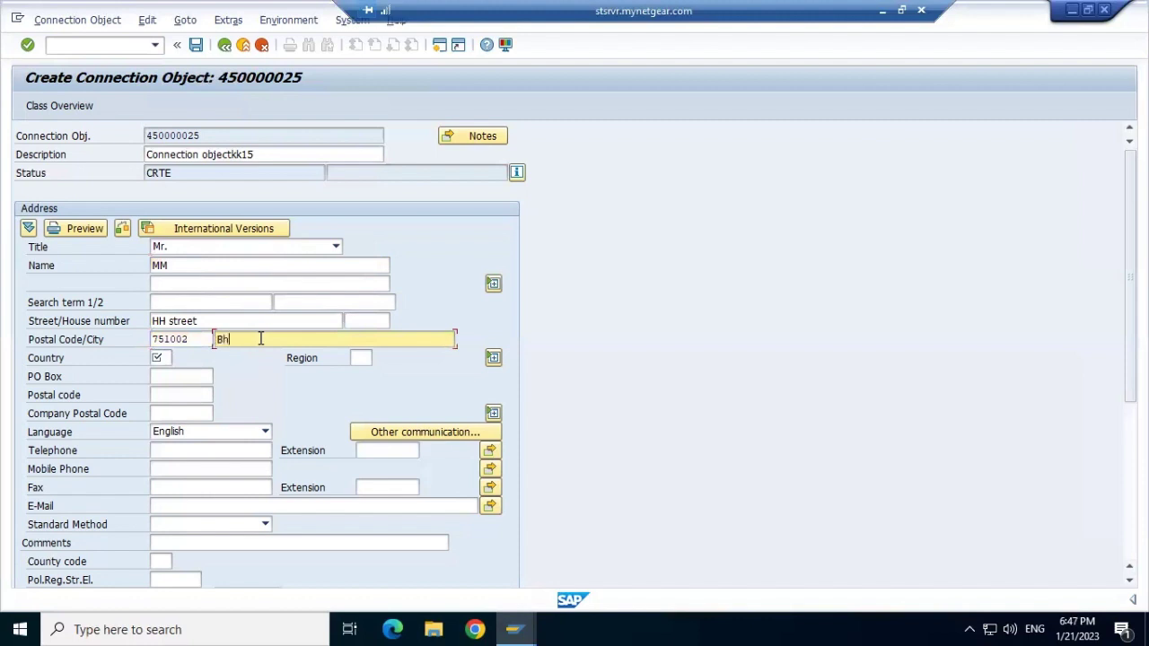
text(ubaneswar)
click(363, 320)
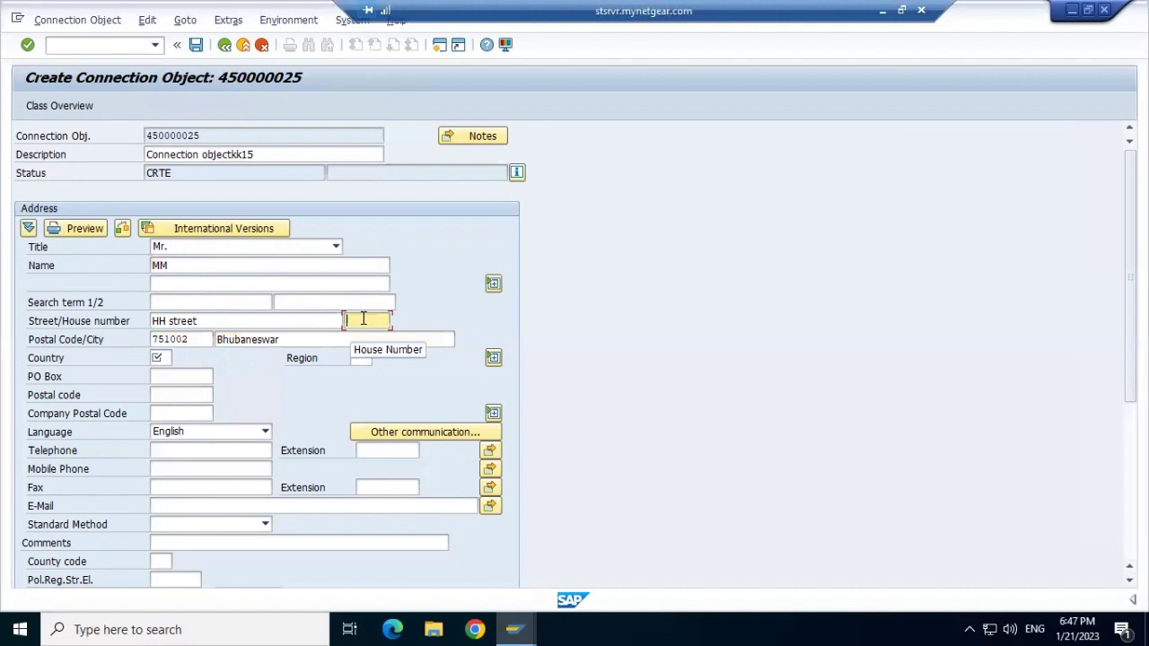
text(821)
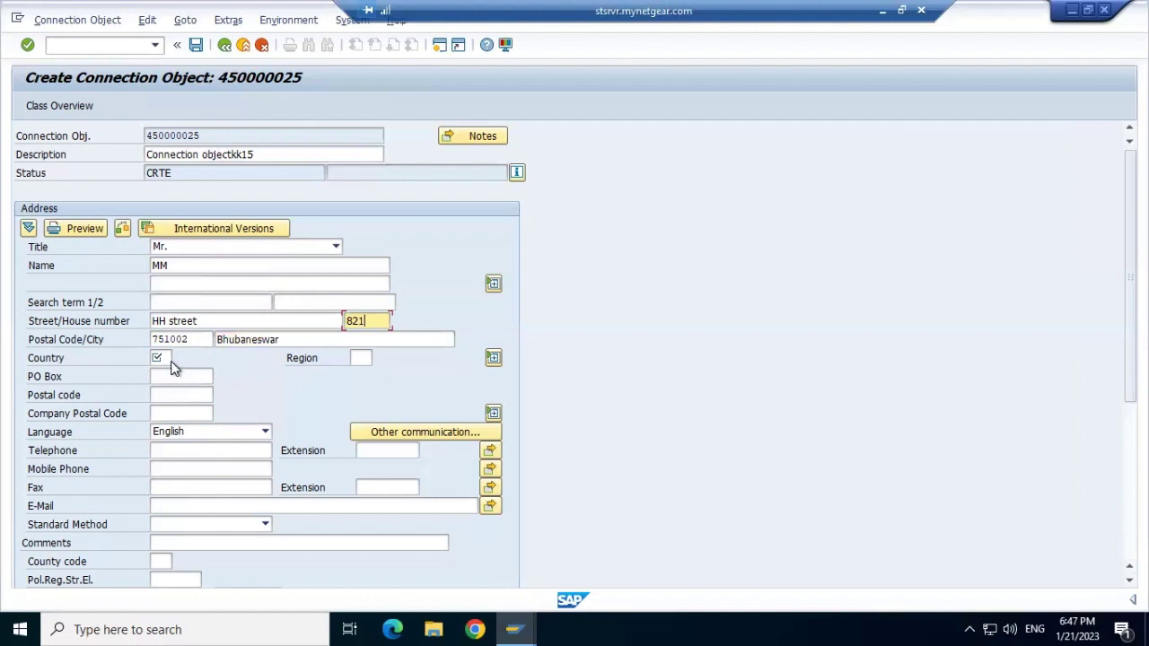
Step: Set the address's country to IN (India) and its region to 18 (Orissa)
click(164, 359)
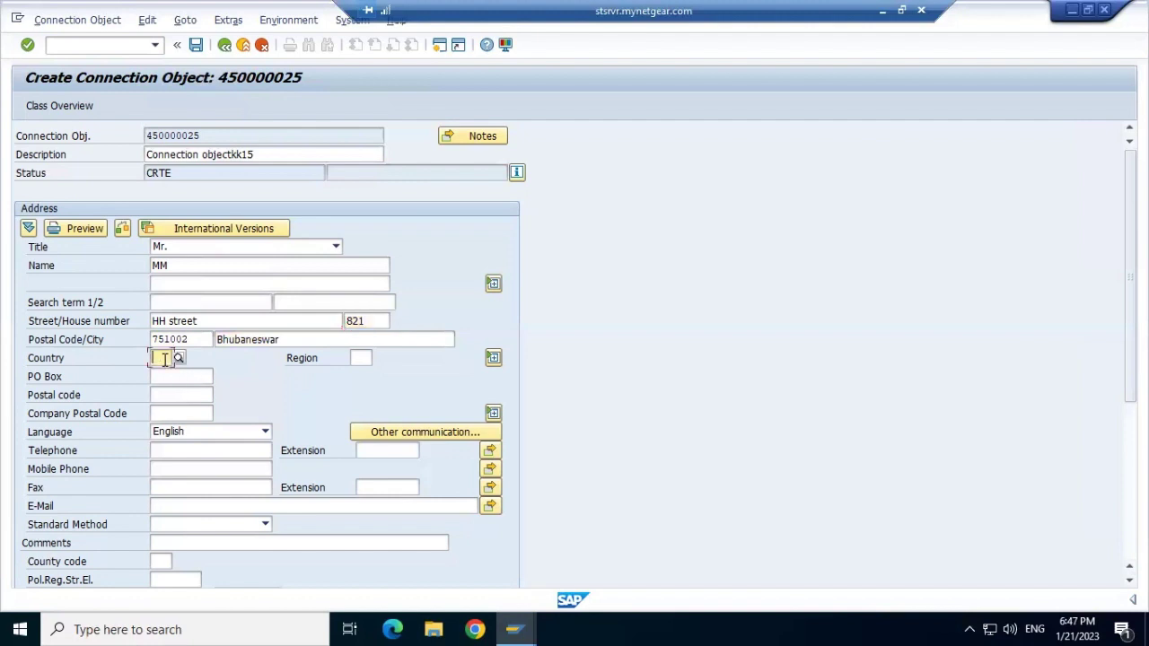
text(IN)
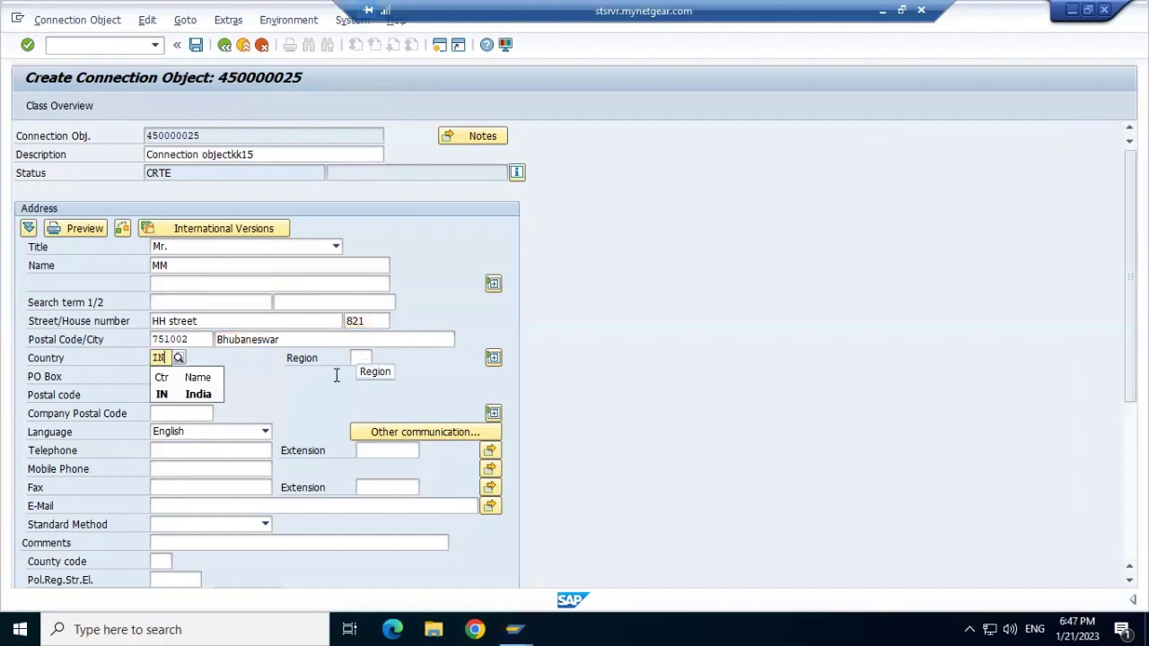
click(164, 394)
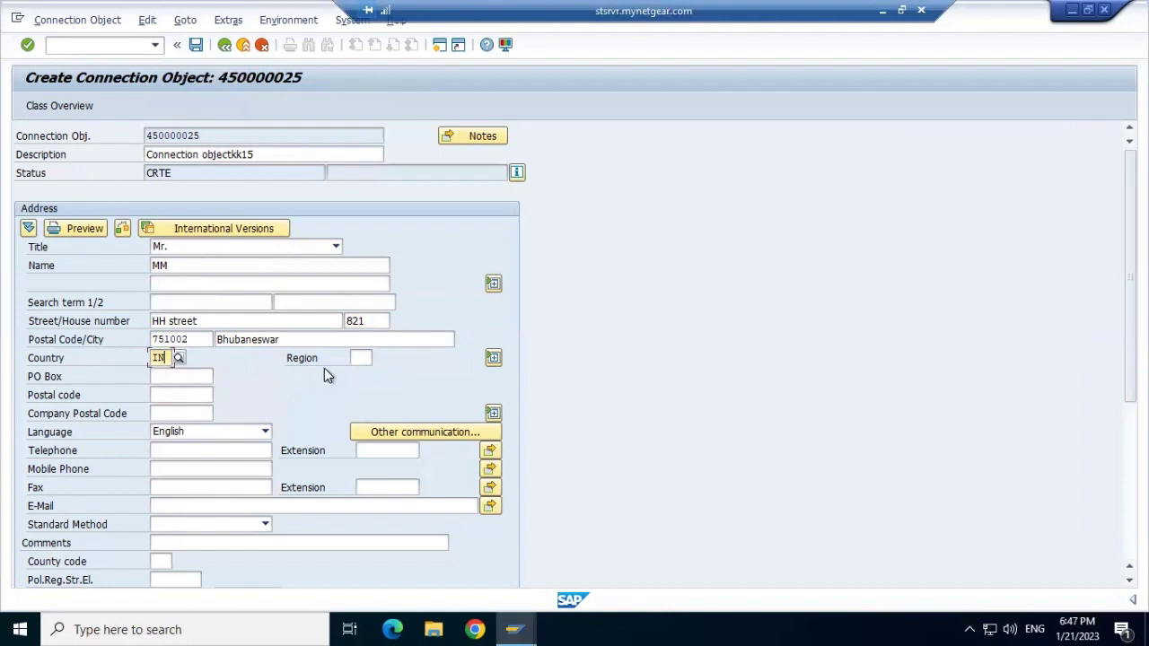
click(365, 355)
text(18)
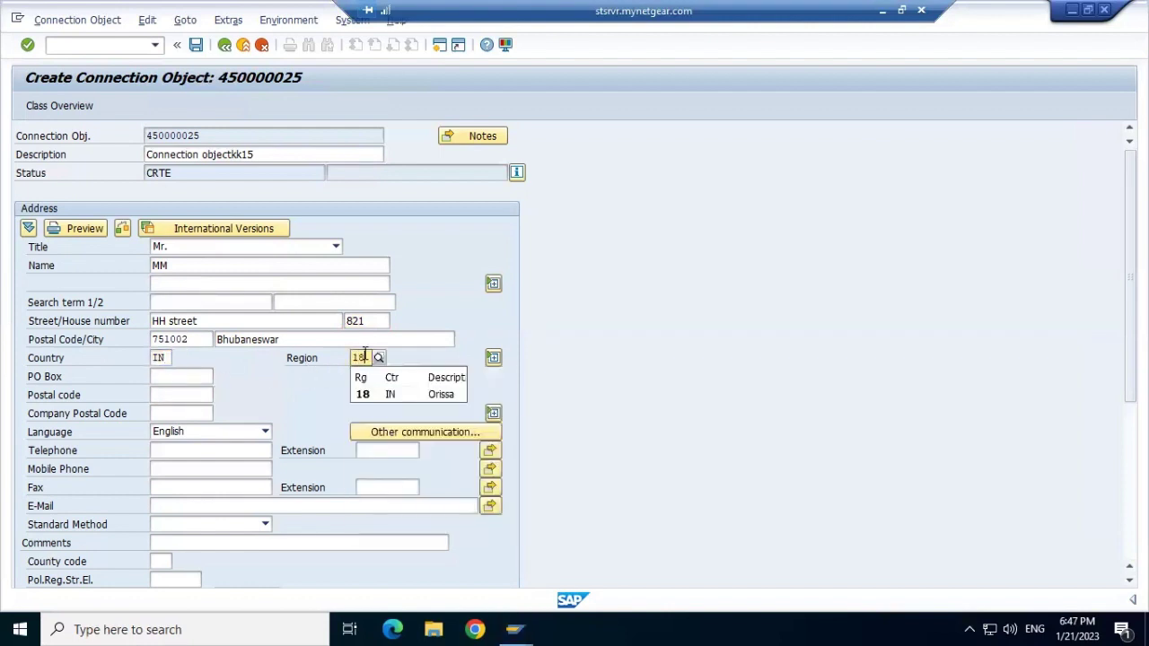
click(366, 399)
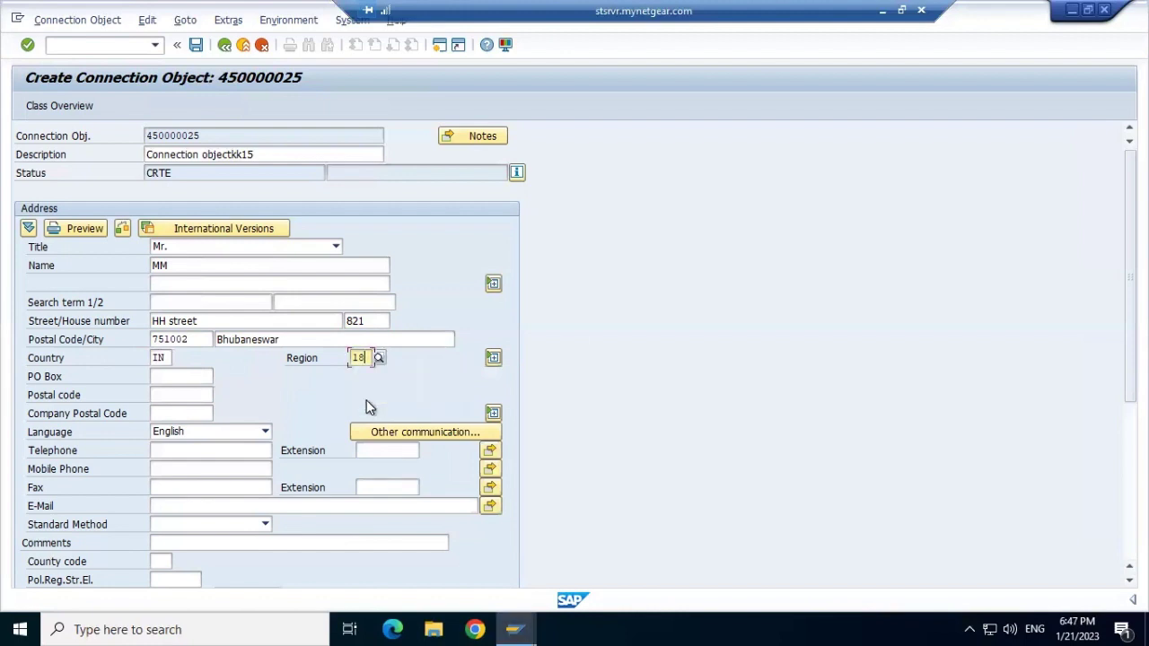
Step: Try to save the connection object, cancelling the logon request and choosing to correct the address
click(189, 50)
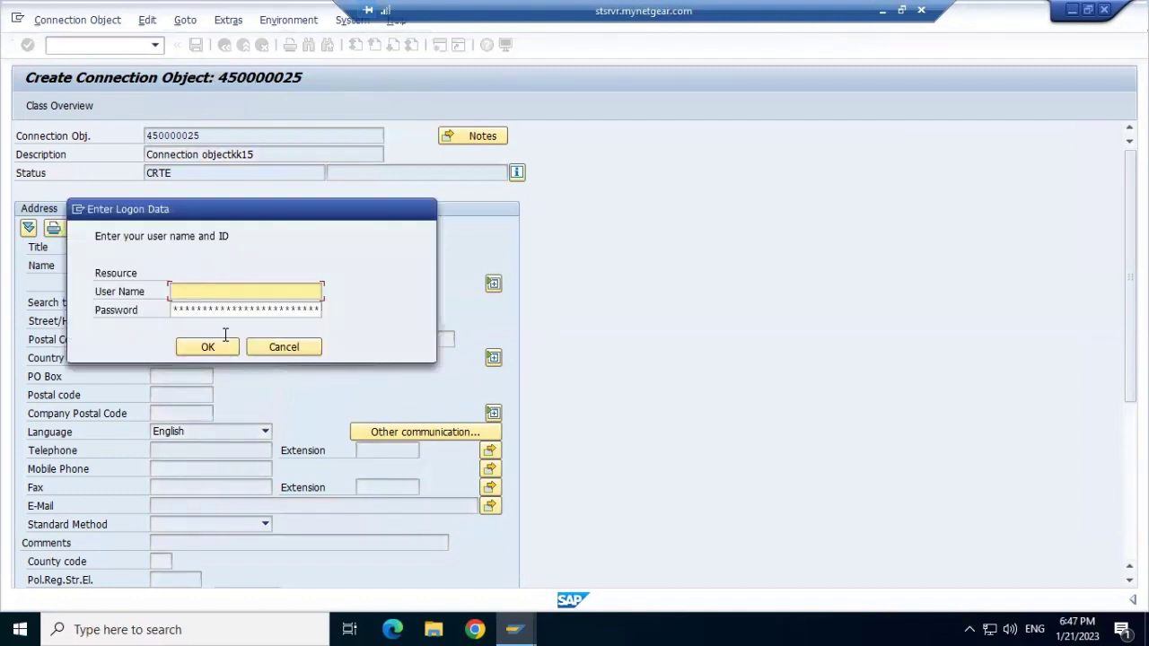
click(280, 347)
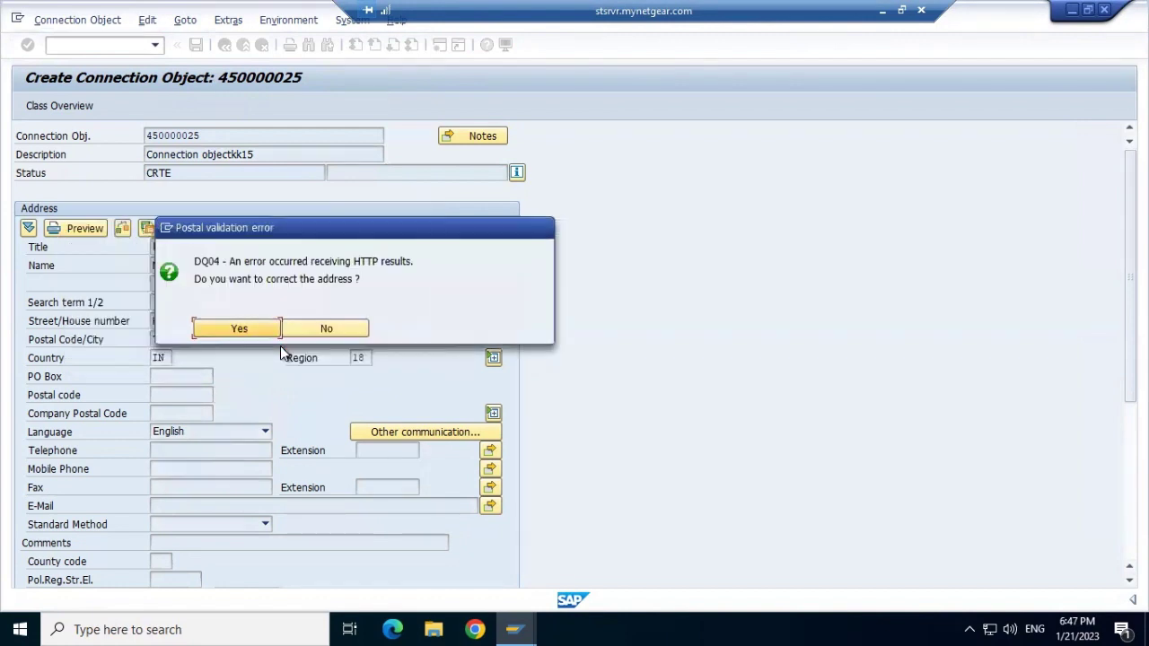
click(239, 329)
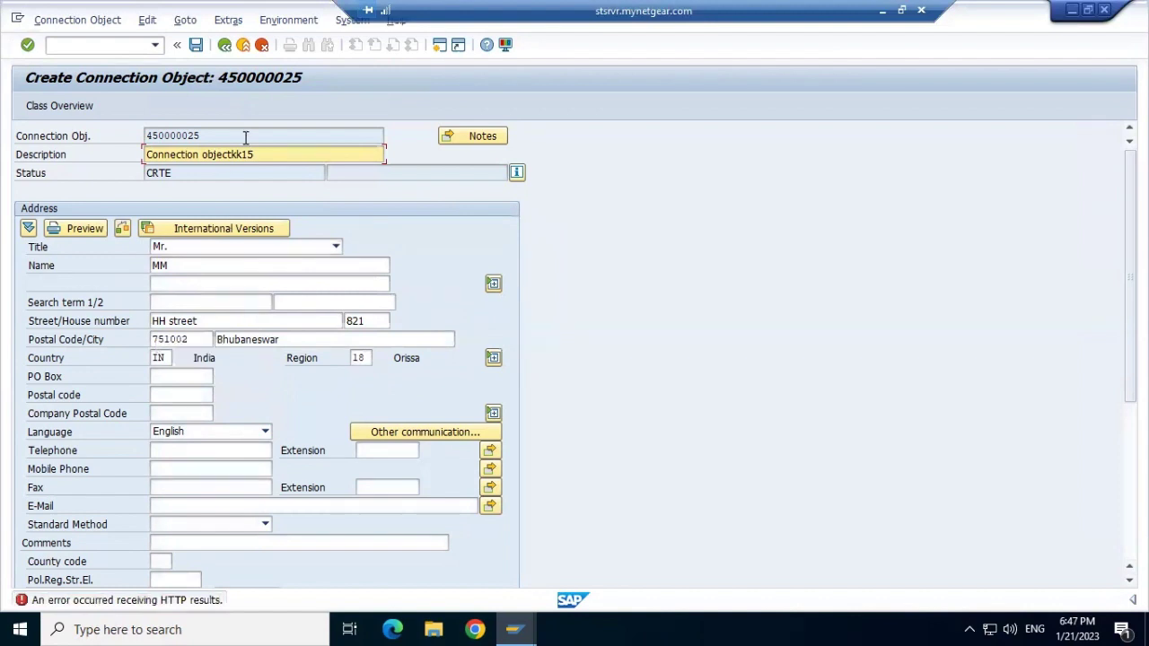
Step: Save the connection object again and enter the user name in the logon data dialog
click(195, 47)
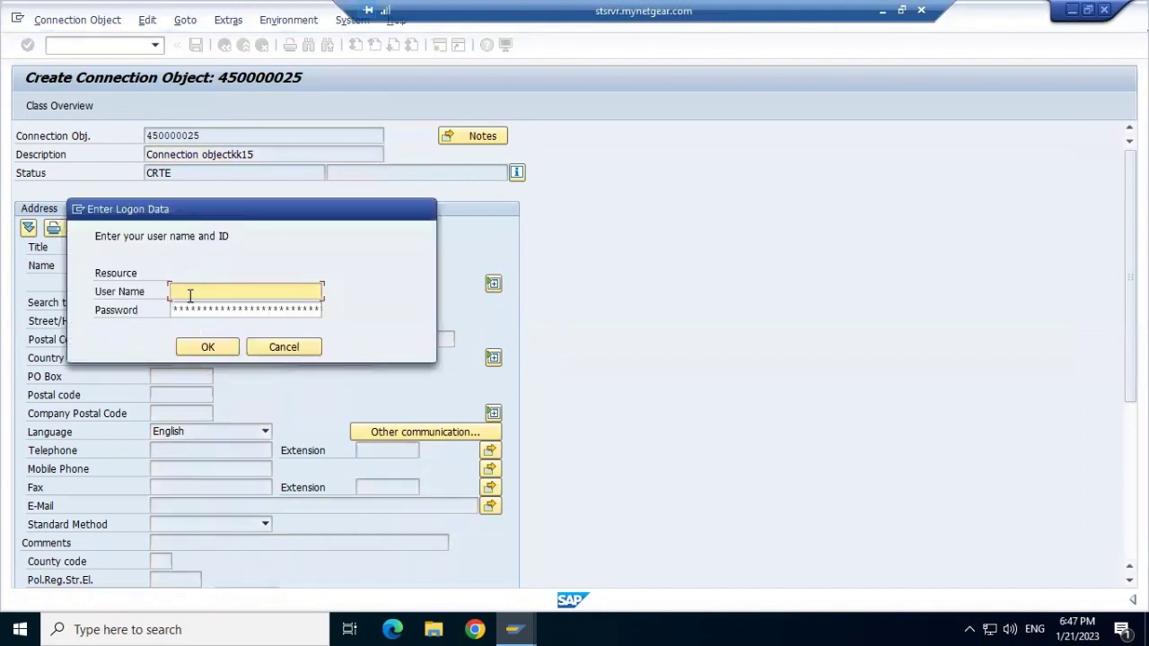
text(ISU3)
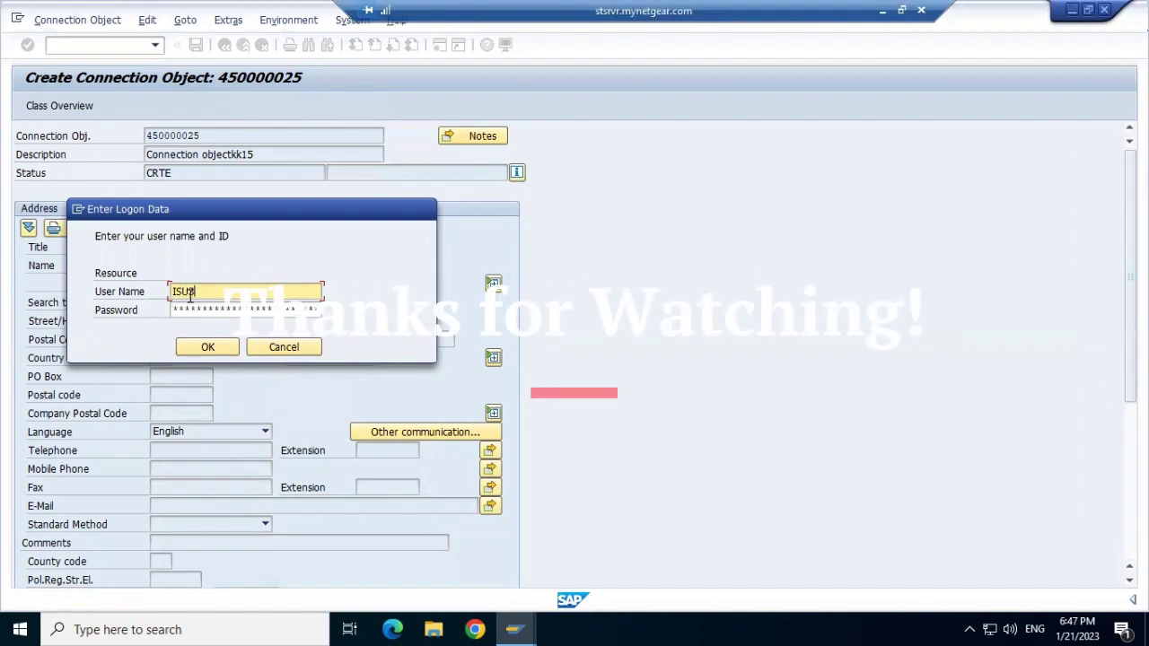